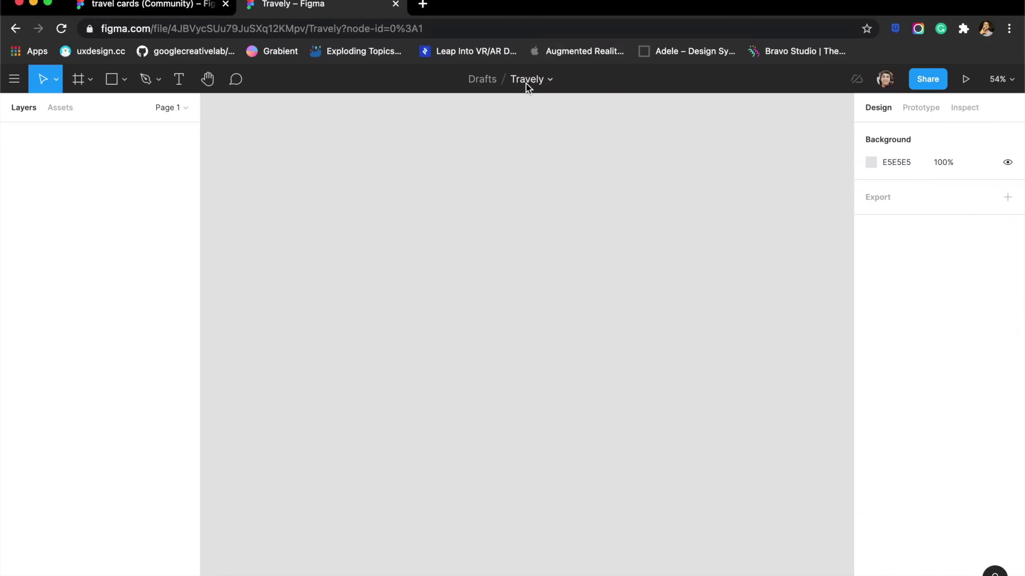
Create a 375×812 iPhone 11 Pro / X frame in the Travely file
key(f)
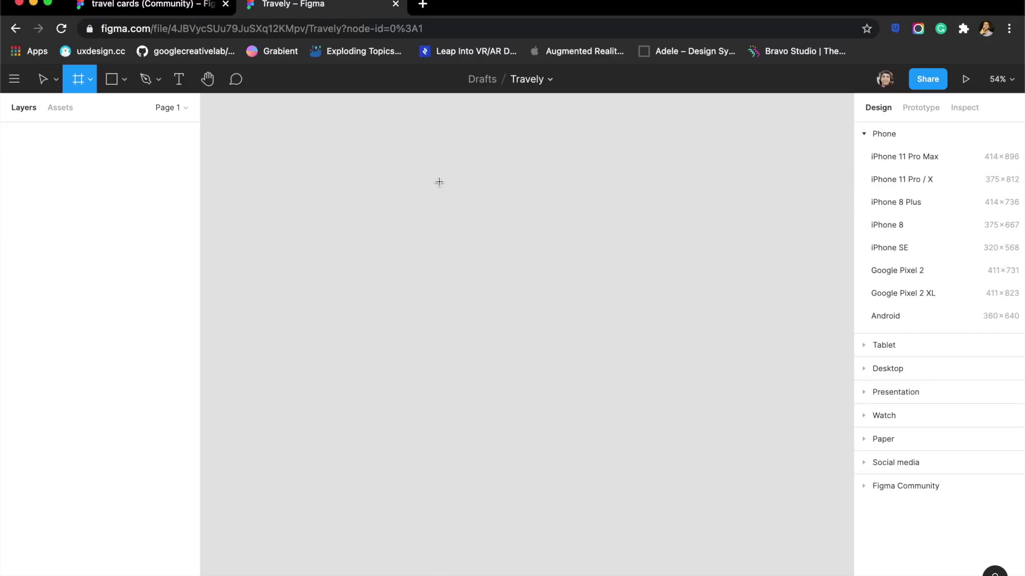
click(907, 179)
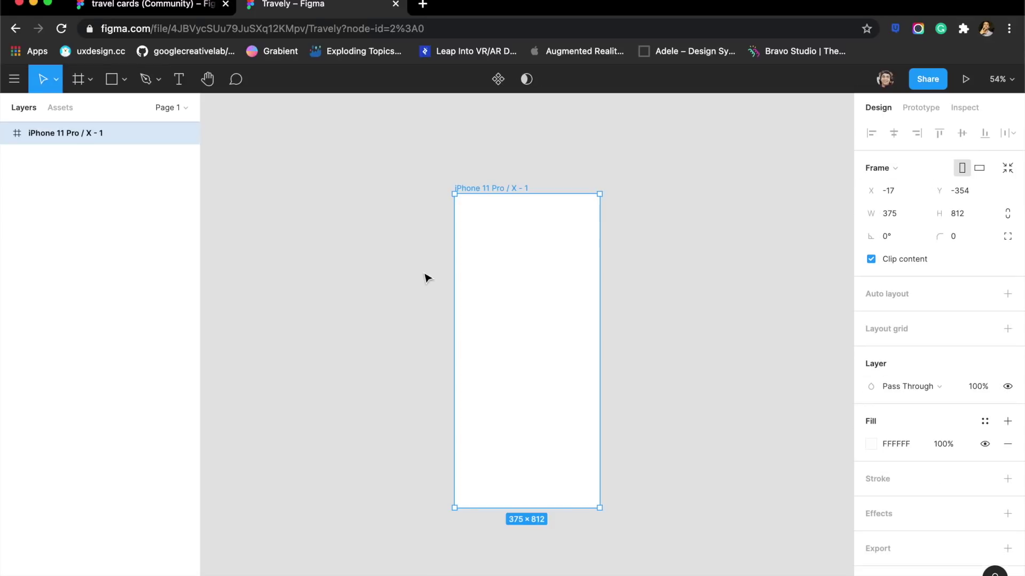
key(Escape)
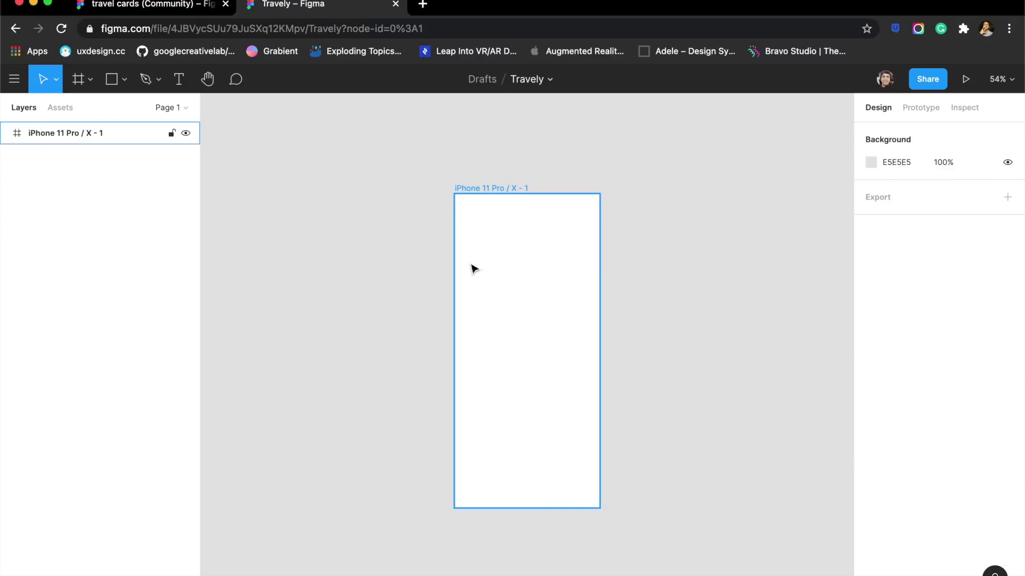
click(503, 245)
Give the phone frame a pure black (000000) fill
click(871, 444)
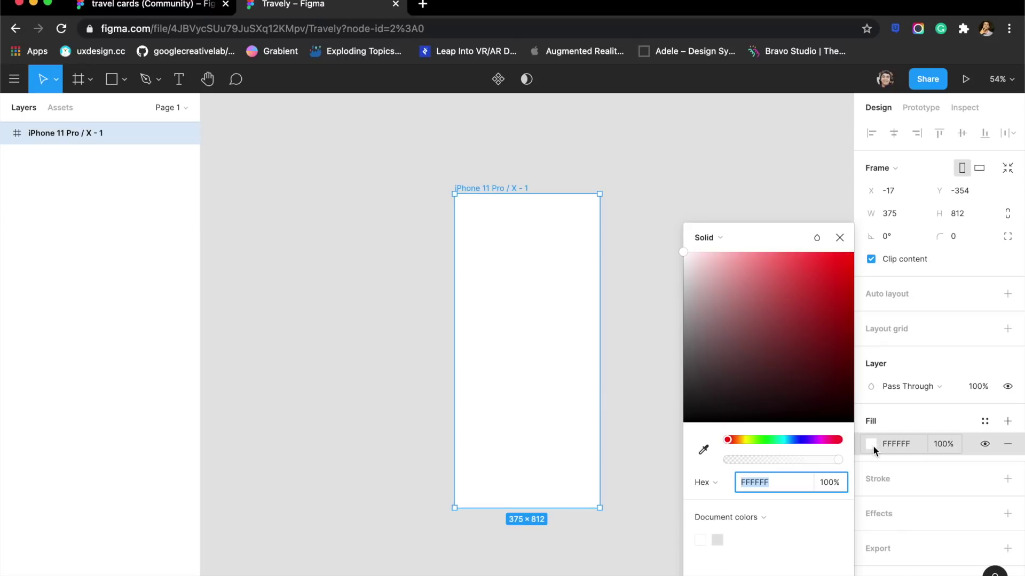
click(730, 400)
drag(628, 450, 567, 498)
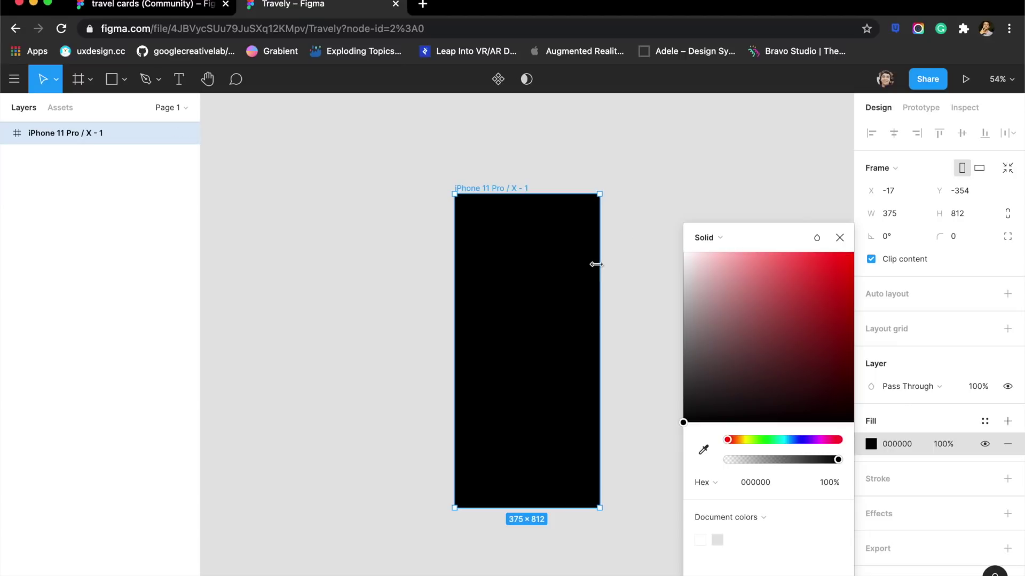
click(620, 219)
click(546, 219)
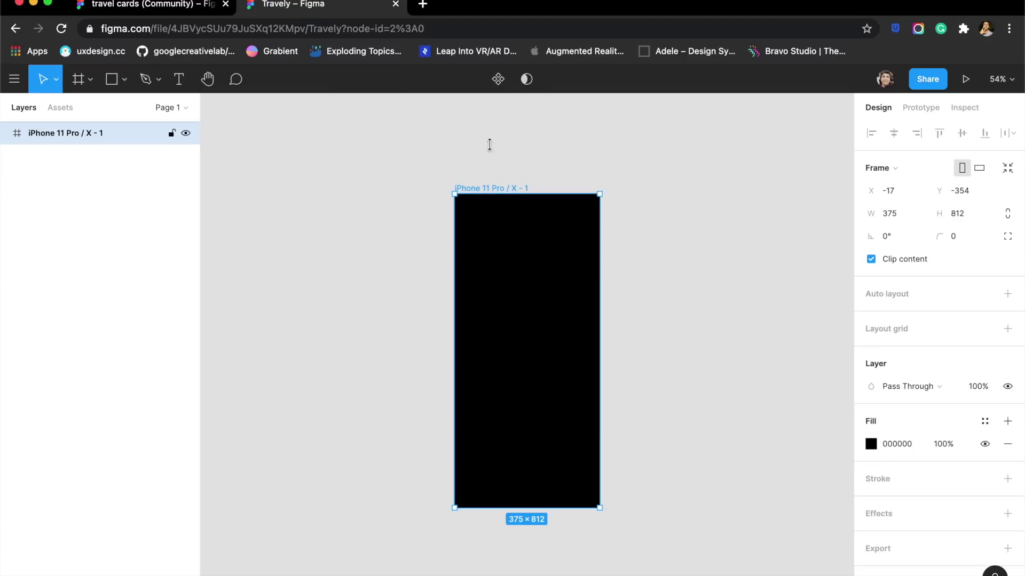
click(115, 5)
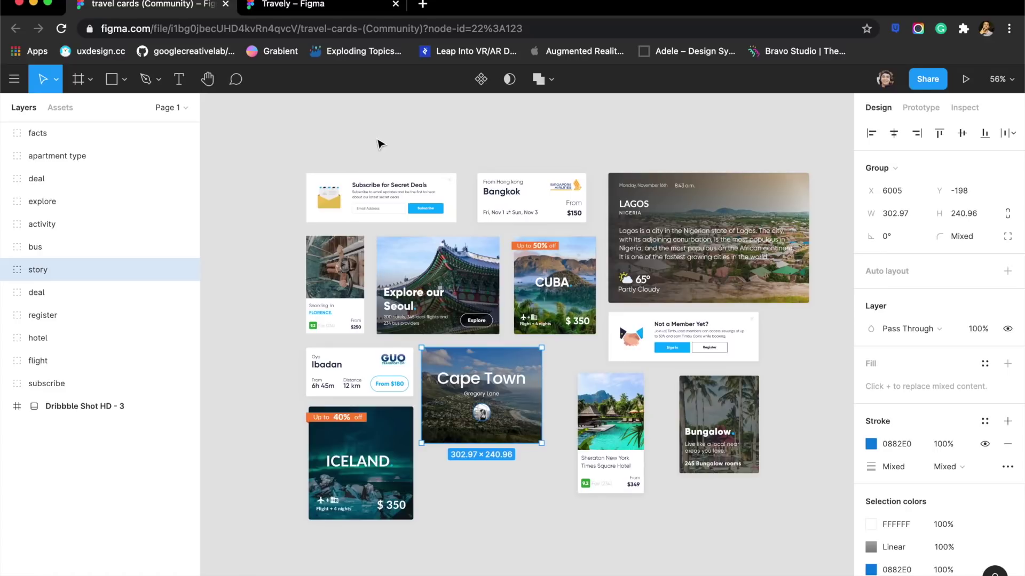
Paste the Cape Town story card into the phone frame at its top-left, 0,0
scroll(478, 143, up, 5)
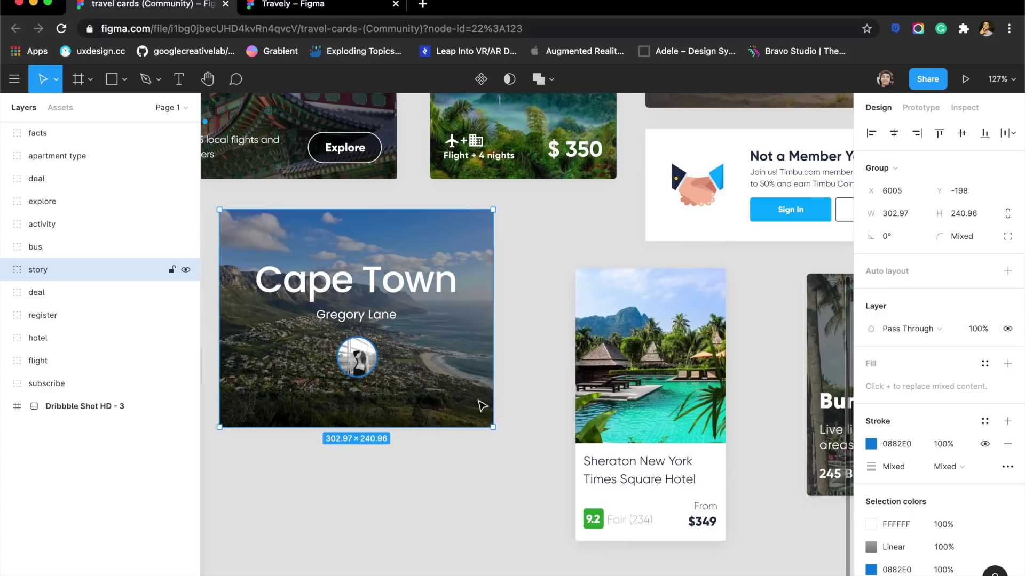
scroll(479, 373, down, 5)
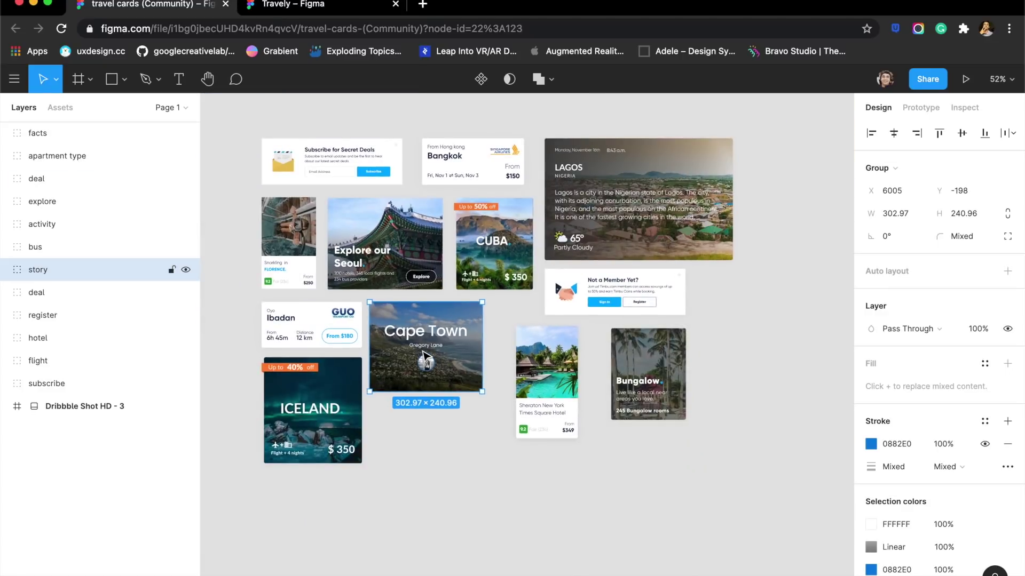
key(ctrl+Tab)
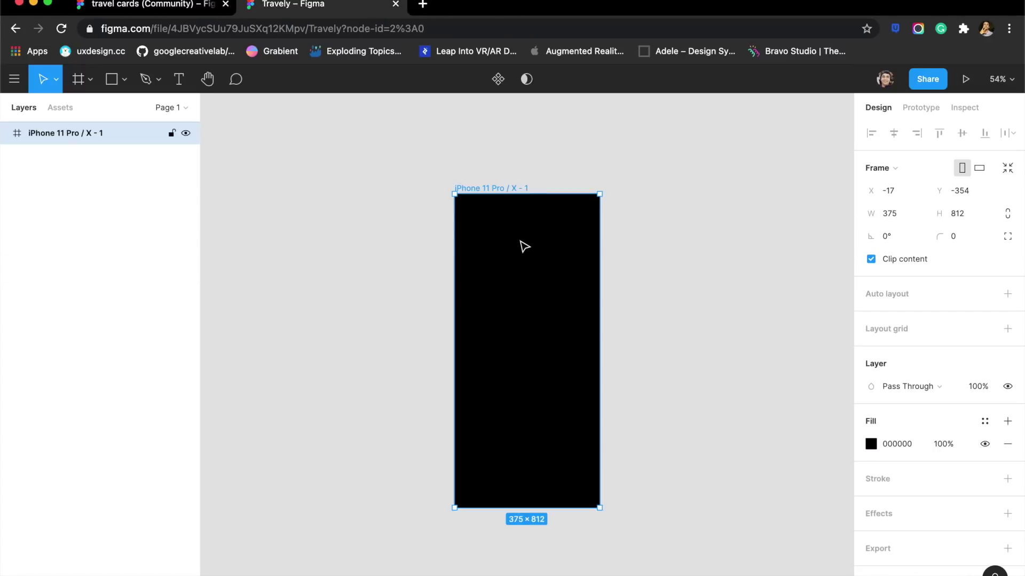
key(ctrl+v)
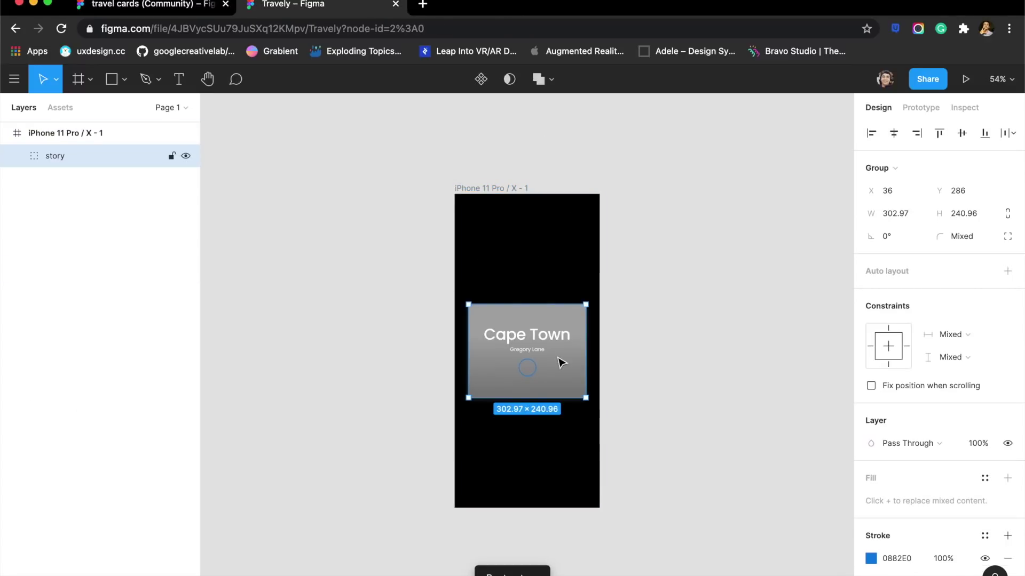
drag(559, 359, 550, 254)
Scale the Cape Town card to the full frame width, 374.68×298
scroll(571, 270, up, 5)
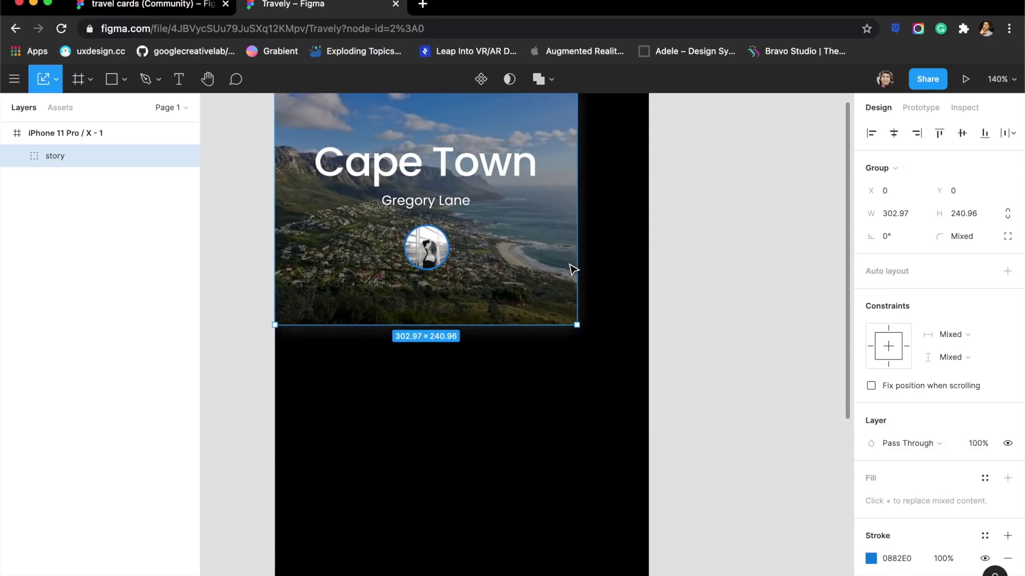
drag(577, 327, 635, 381)
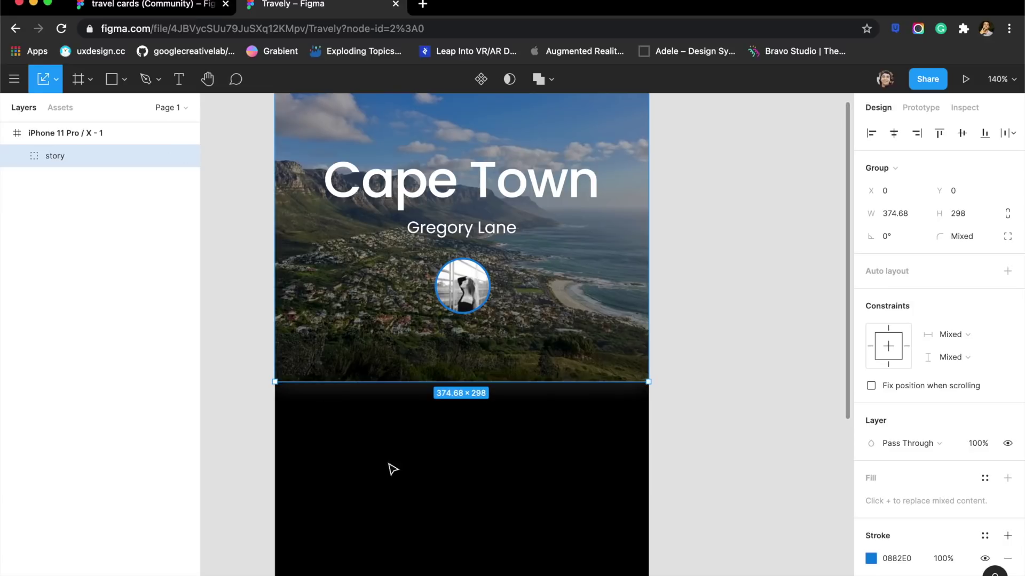
click(568, 385)
scroll(469, 369, up, 2)
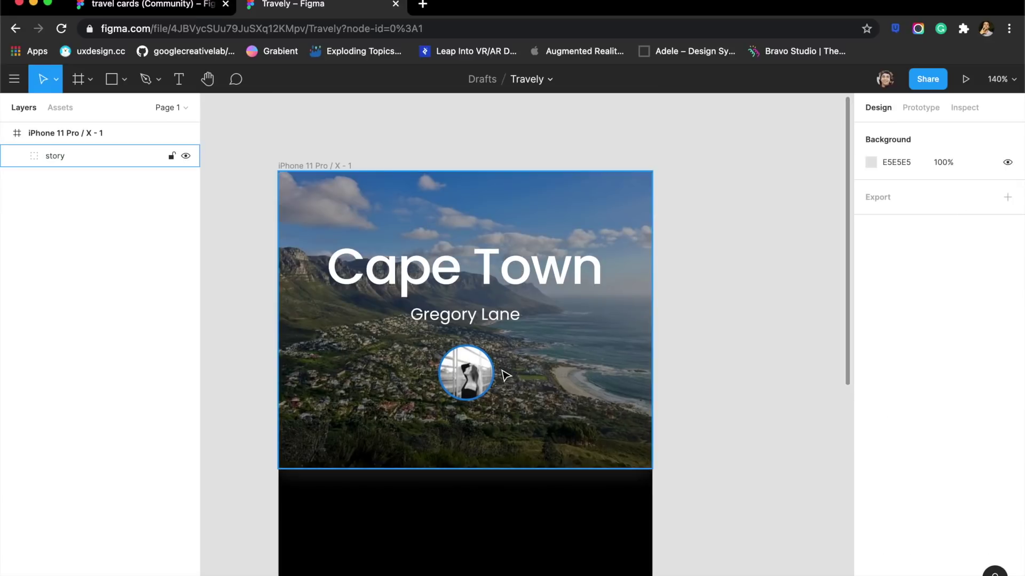
click(384, 275)
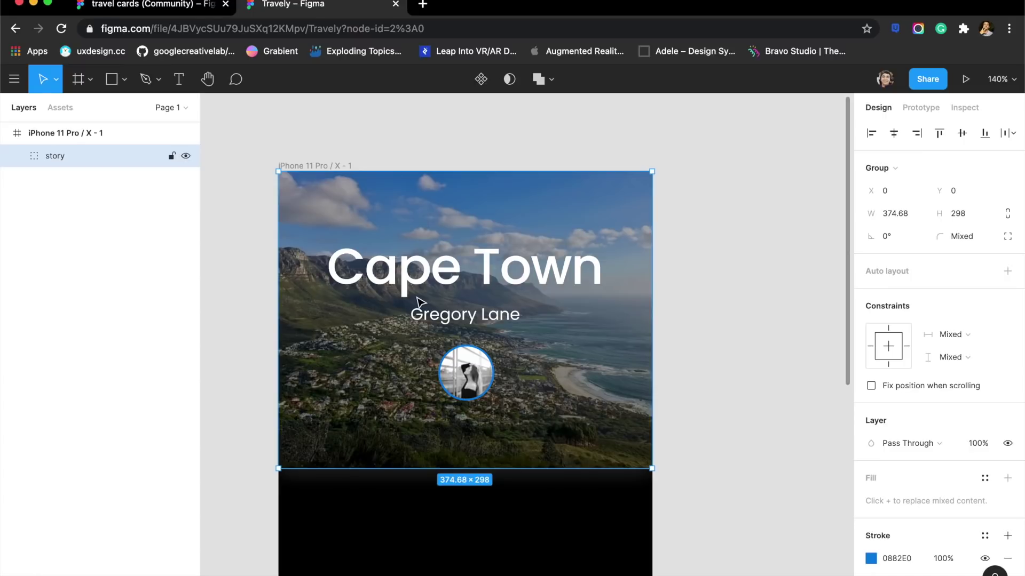
click(130, 5)
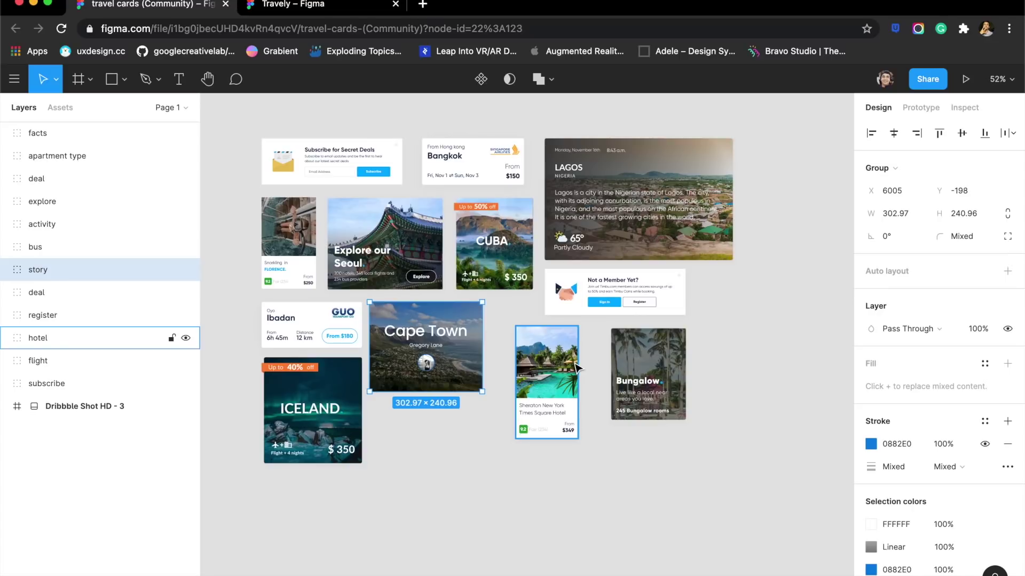
Paste the Sheraton hotel card into the phone frame at x 22, y 311, below Cape Town
key(ctrl+Tab)
click(482, 371)
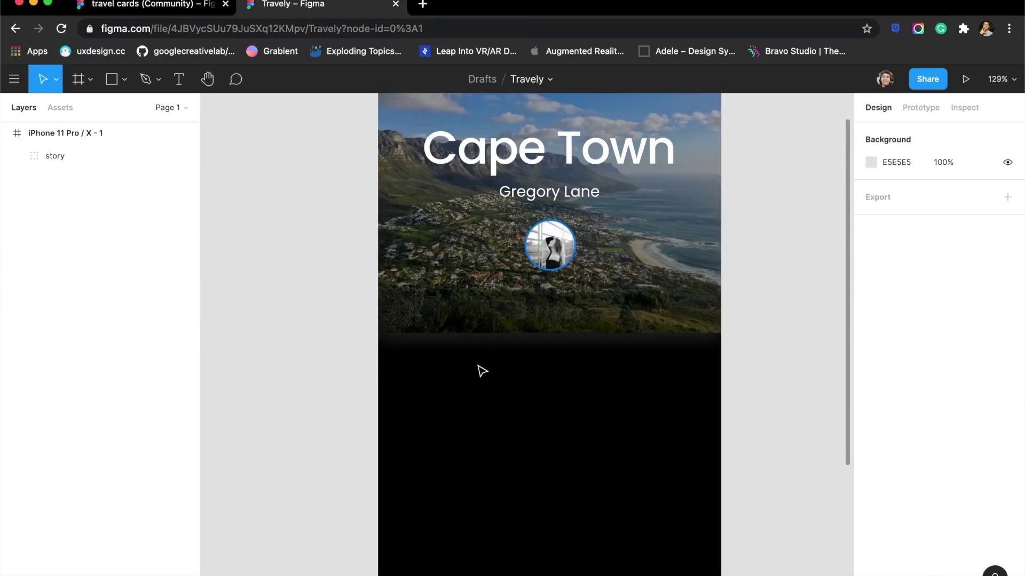
key(ctrl+v)
drag(532, 328, 484, 445)
scroll(436, 525, down, 3)
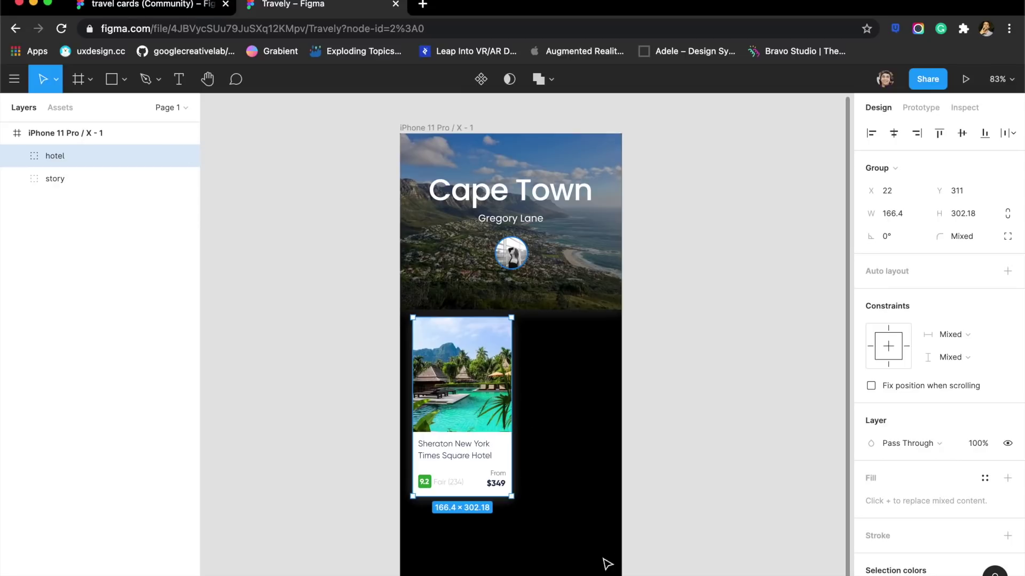
scroll(567, 549, down, 3)
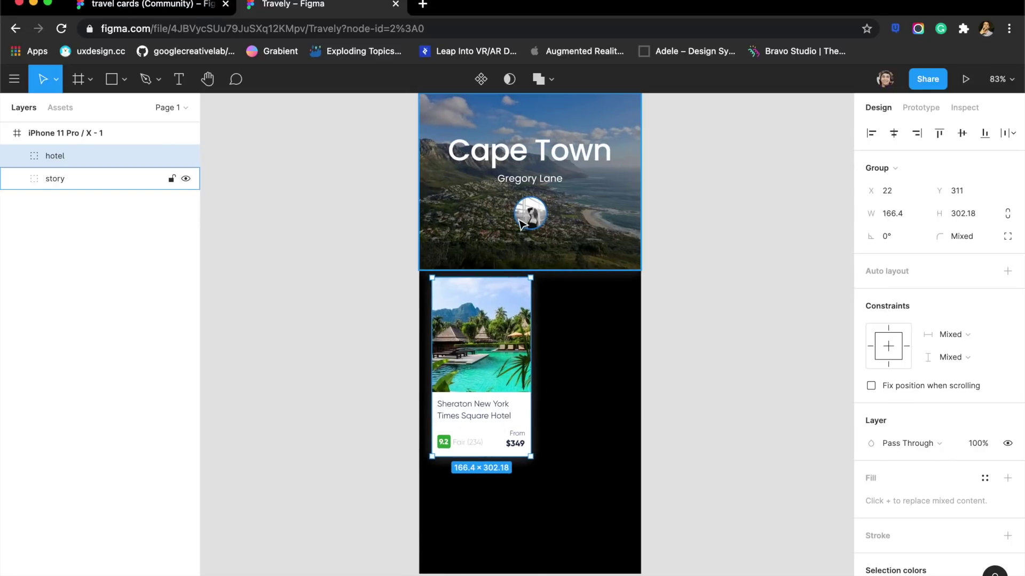
scroll(598, 235, up, 2)
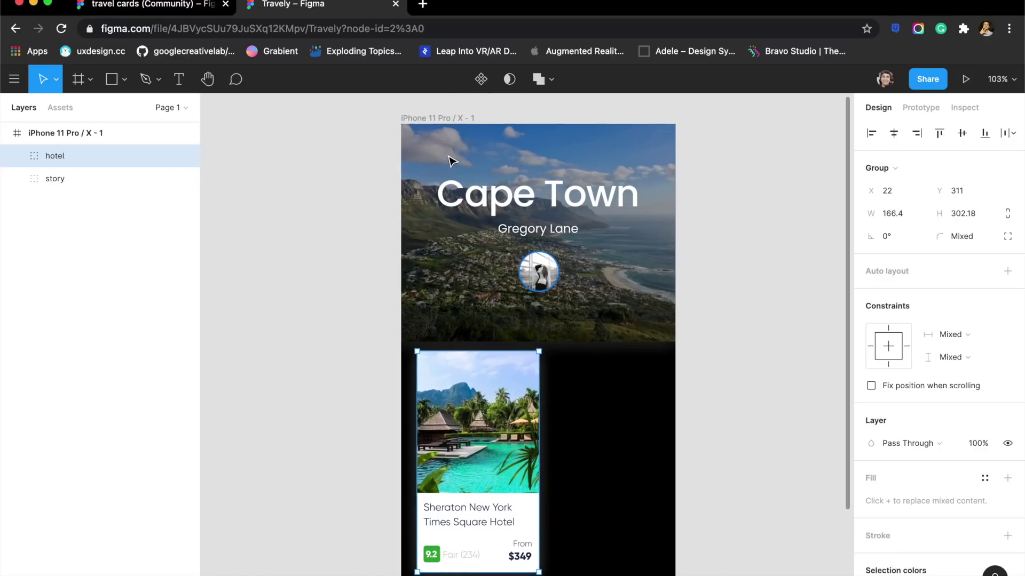
Duplicate the phone frame and delete the Cape Town header from the copy
click(465, 119)
scroll(464, 118, up, 2)
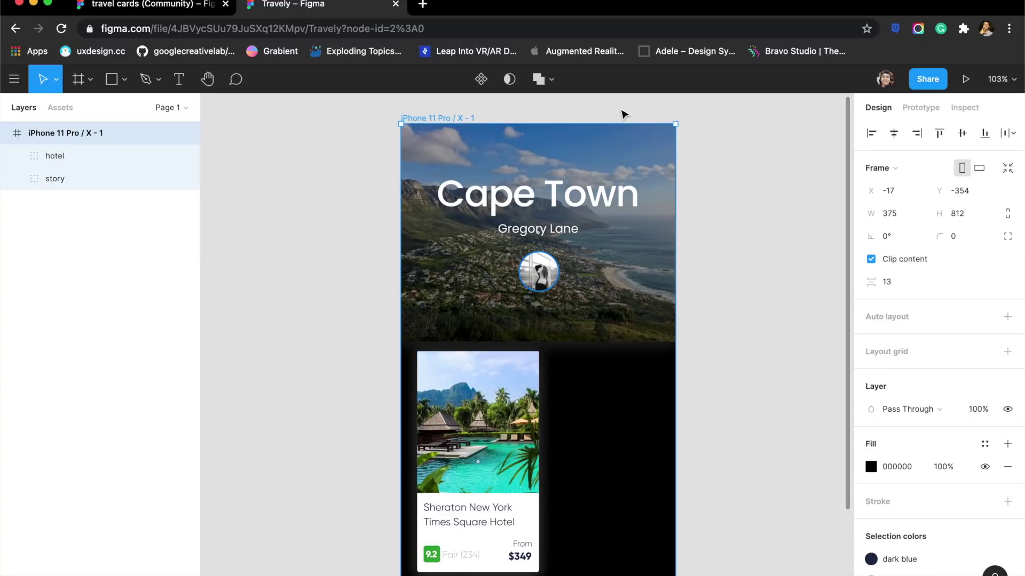
key(super+d)
scroll(457, 490, right, 3)
key(Escape)
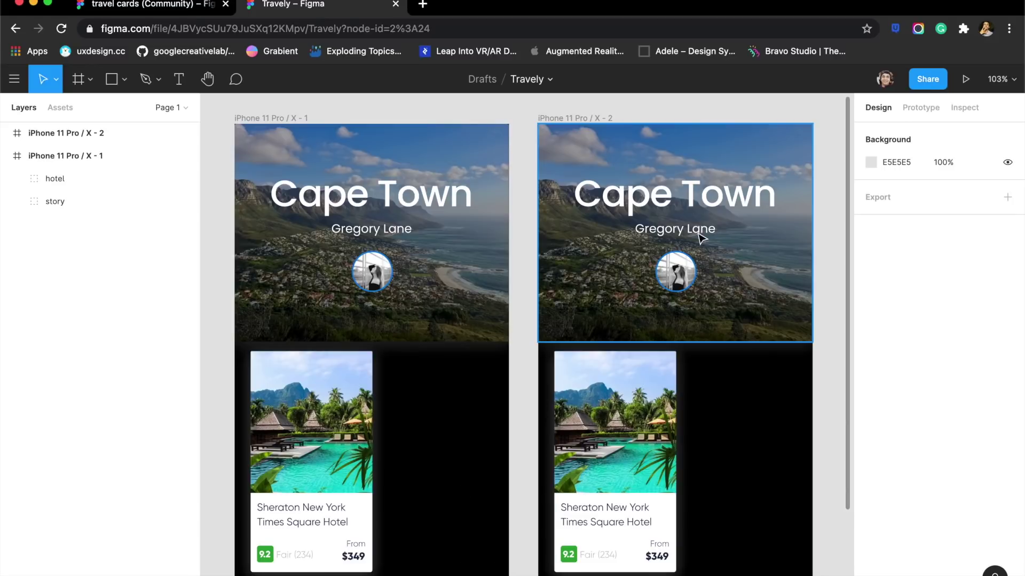
click(639, 237)
key(Delete)
Move the hotel card to 0,0 and scale it with K to 375×681.01
drag(576, 486, 607, 170)
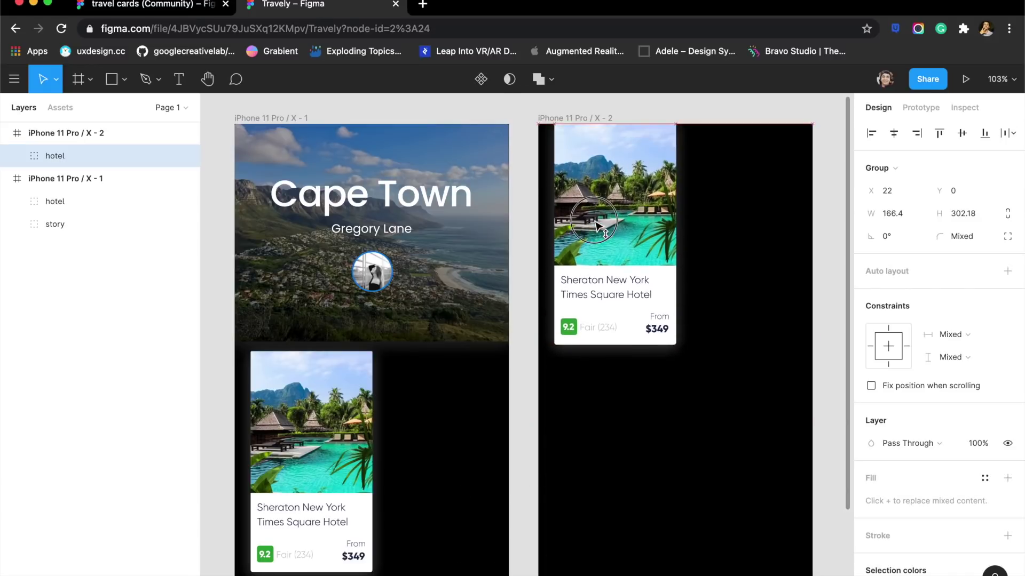
key(Escape)
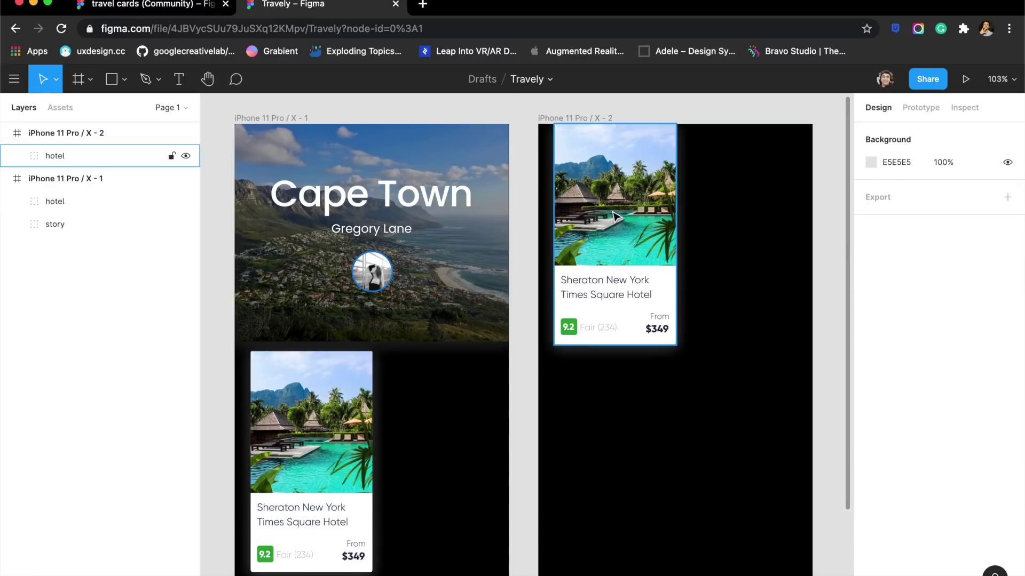
drag(614, 216, 597, 217)
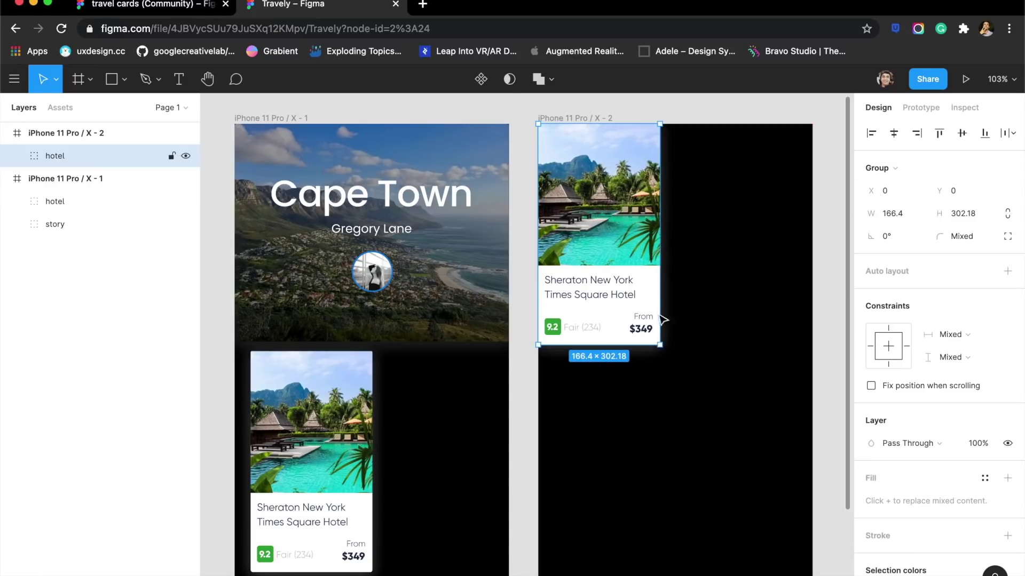
key(k)
drag(661, 345, 813, 467)
Delete the hotel card's white background and make the hotel name text white
key(v)
click(827, 419)
scroll(827, 419, down, 3)
super+click(669, 494)
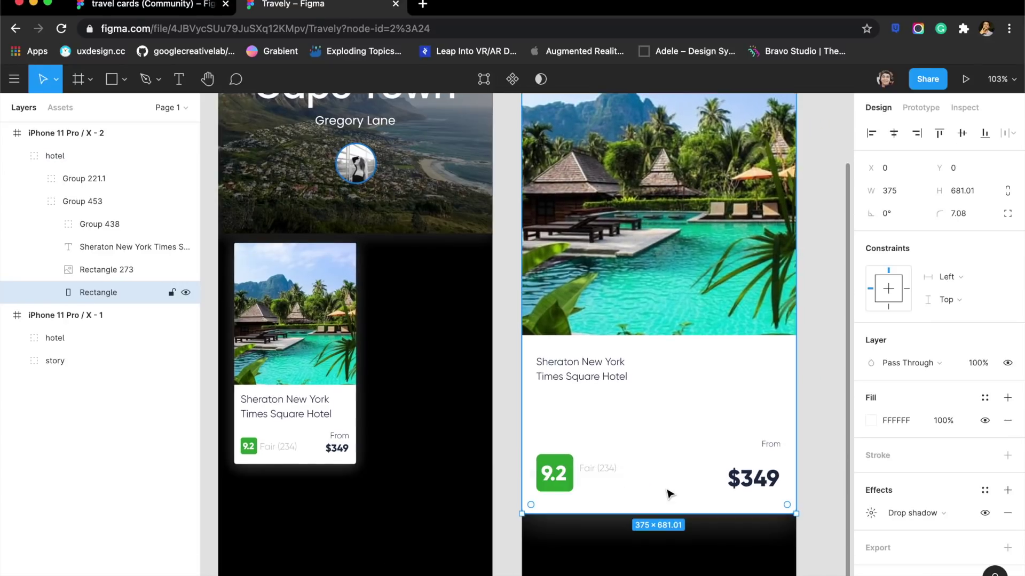
key(Delete)
click(568, 368)
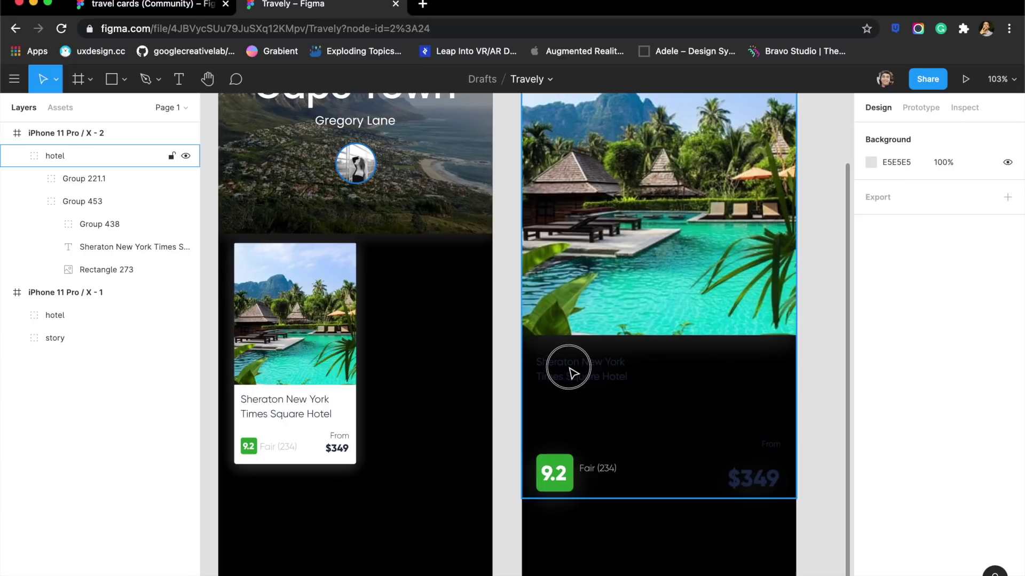
double_click(614, 379)
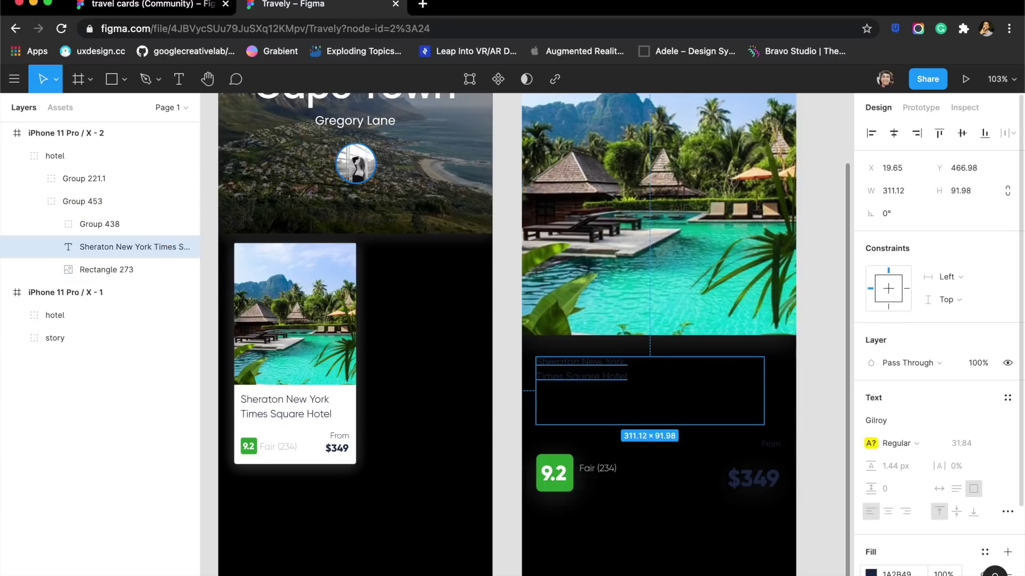
click(871, 572)
drag(757, 373, 639, 164)
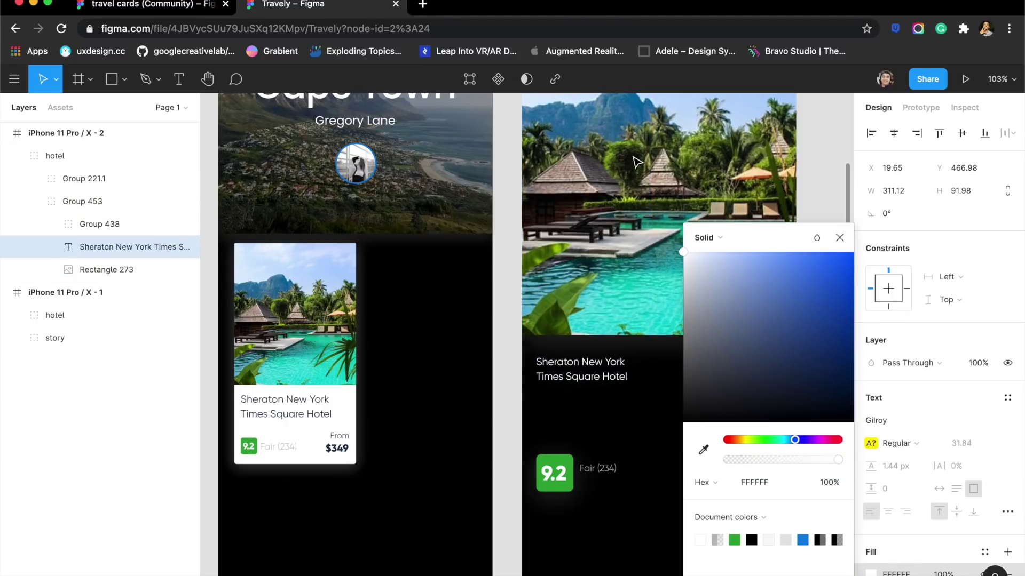
Set the title font to Nunito Sans Regular, size 20
click(892, 423)
text(Nu)
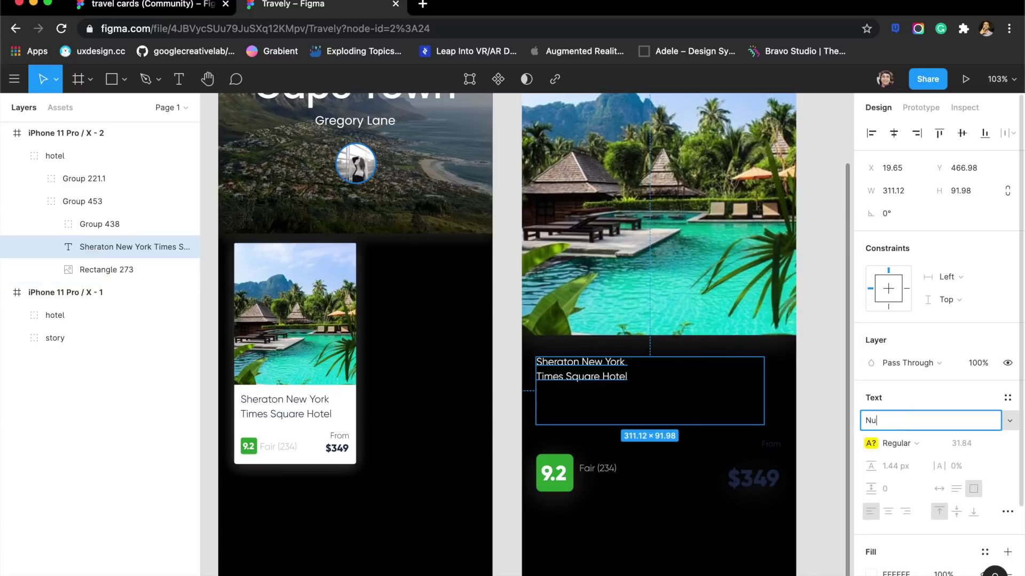
text(nito Sans)
key(Return)
click(902, 449)
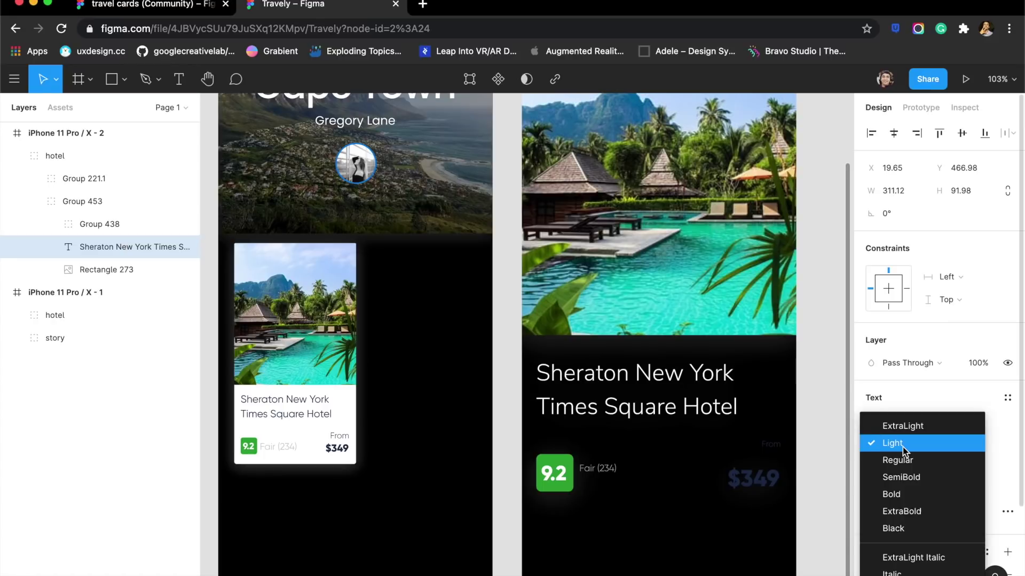
click(904, 463)
click(979, 446)
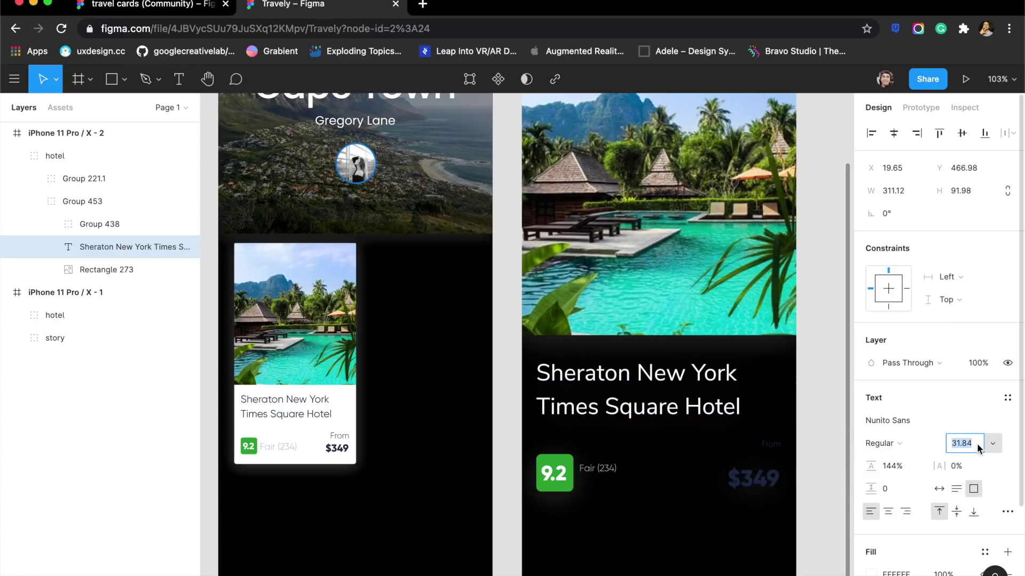
text(20)
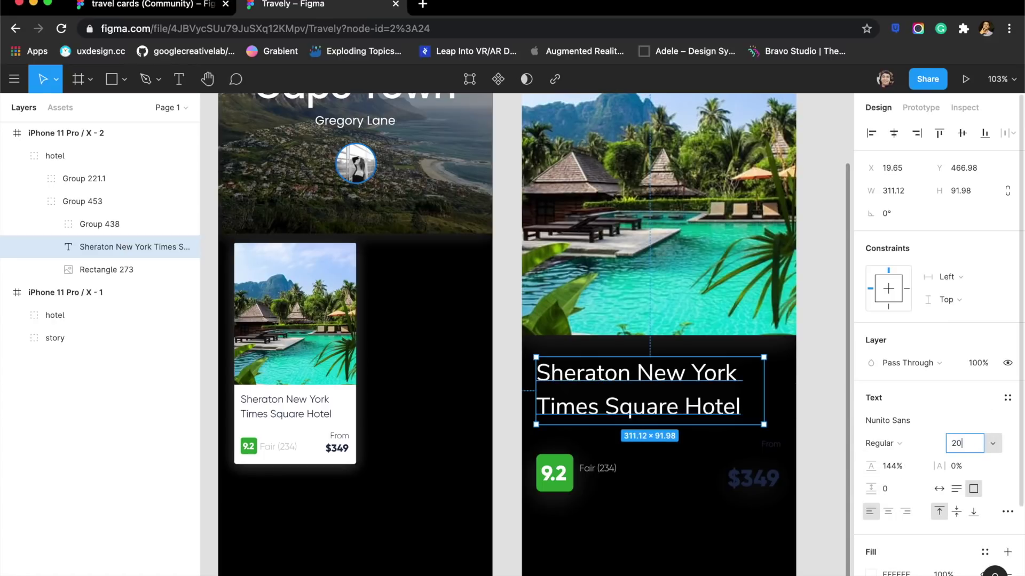
key(Return)
Move the 9.2 rating badge and the $349 price group up beneath the title
drag(554, 472, 554, 439)
click(763, 478)
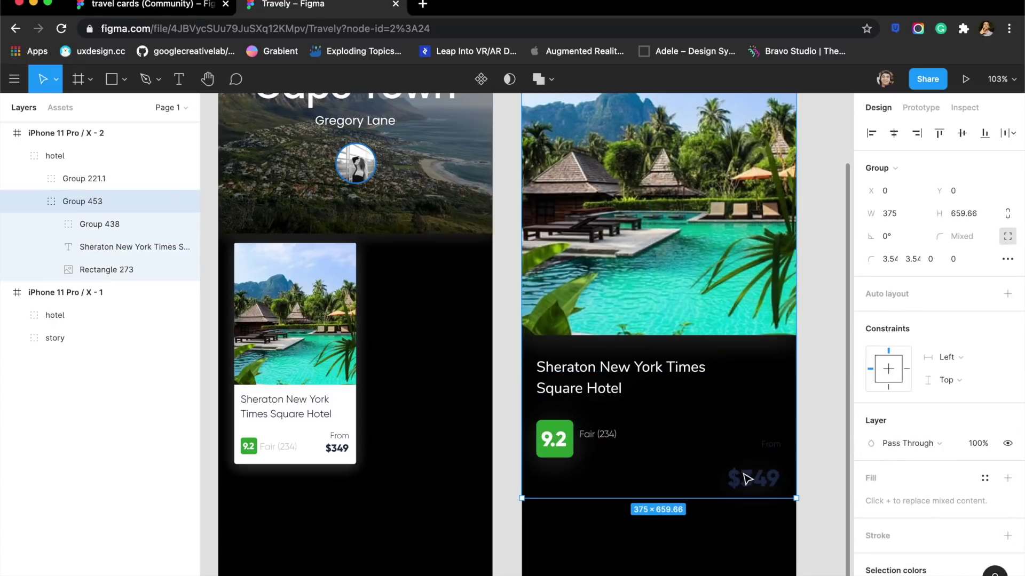
double_click(762, 480)
drag(761, 480, 766, 449)
scroll(654, 465, down, 4)
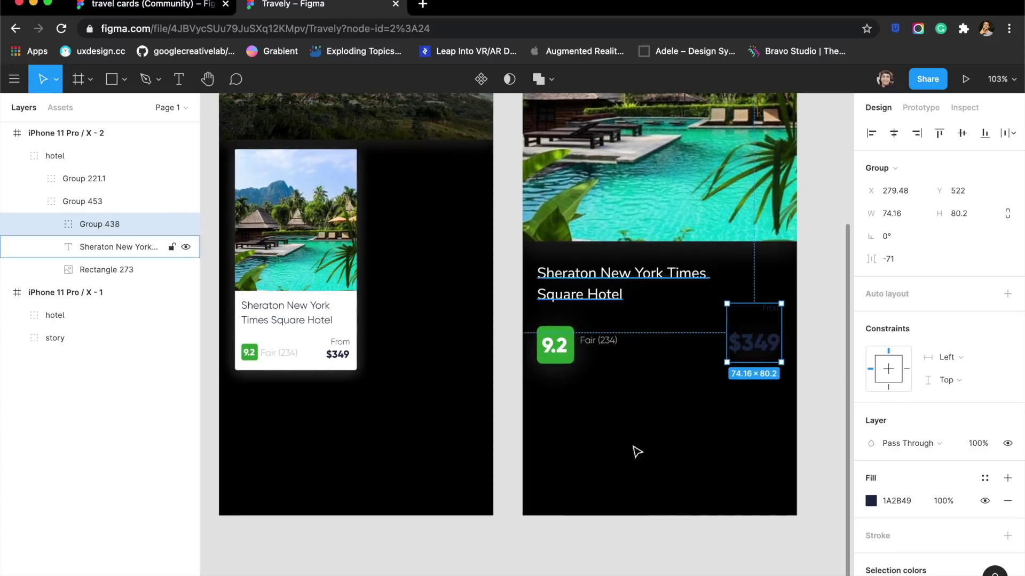
scroll(592, 435, up, 4)
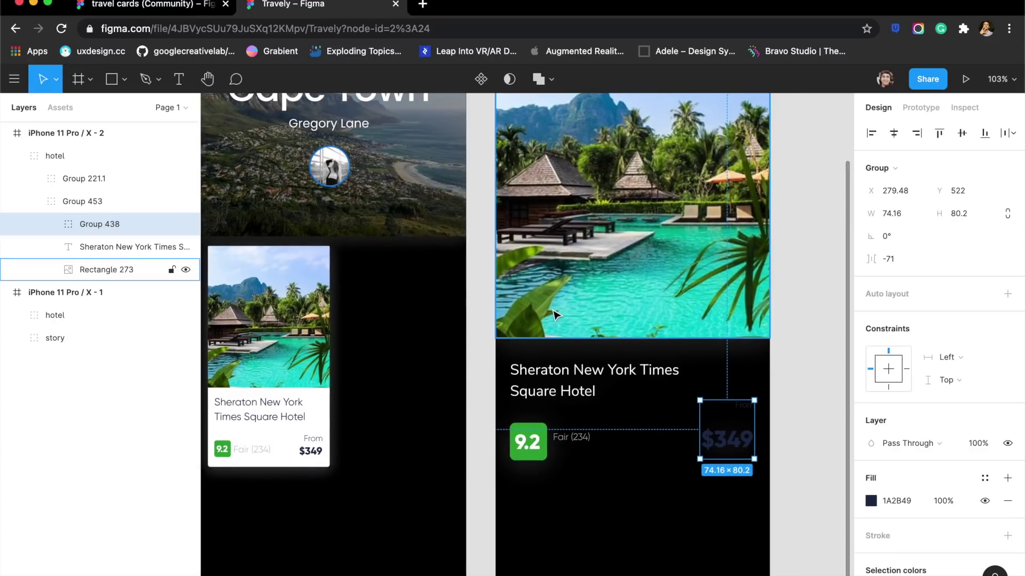
scroll(560, 270, up, 3)
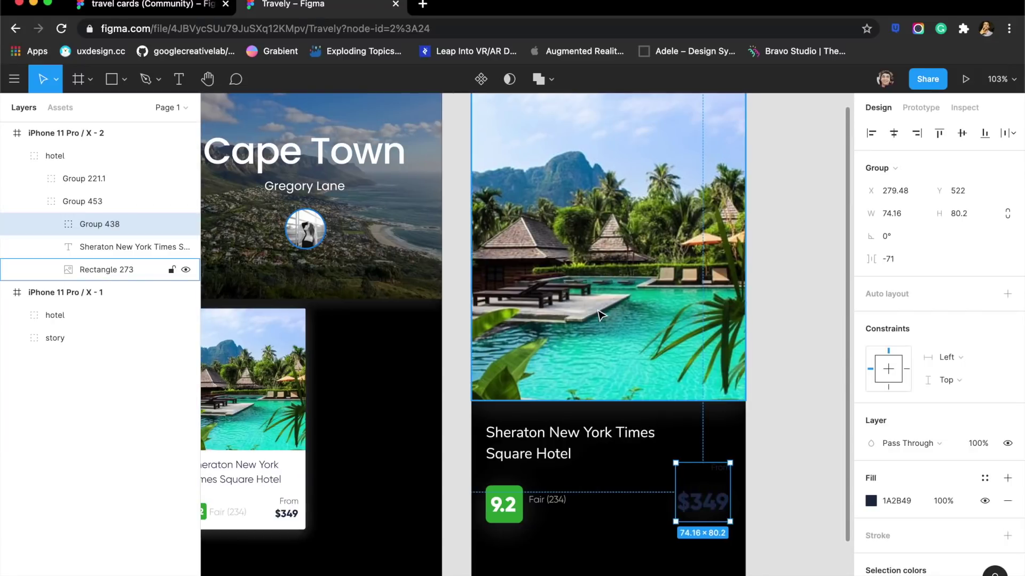
scroll(601, 316, down, 1)
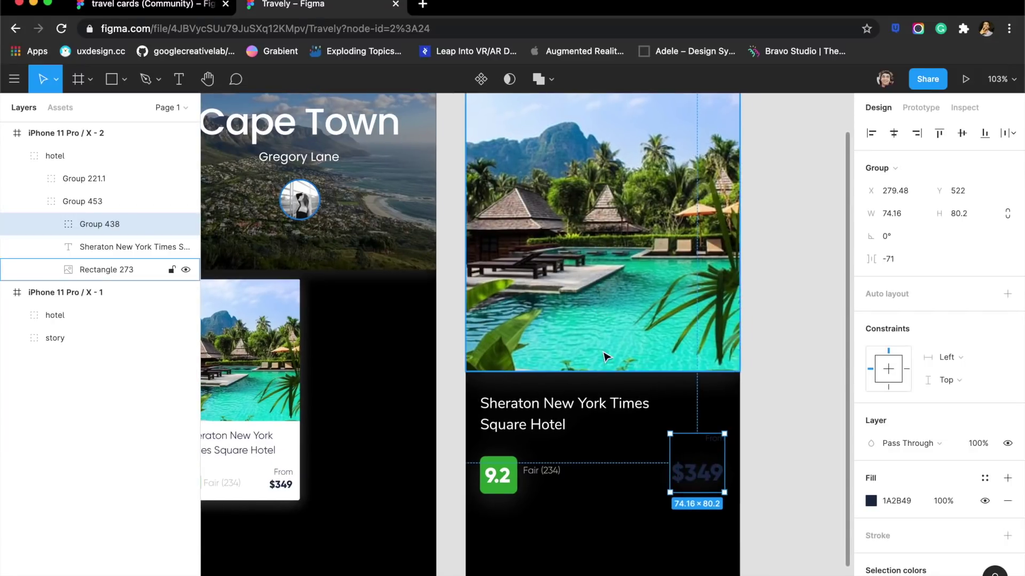
key(Escape)
scroll(630, 363, up, 2)
Draw a 64×64 green circle on the bottom-right edge of the pool photo
key(o)
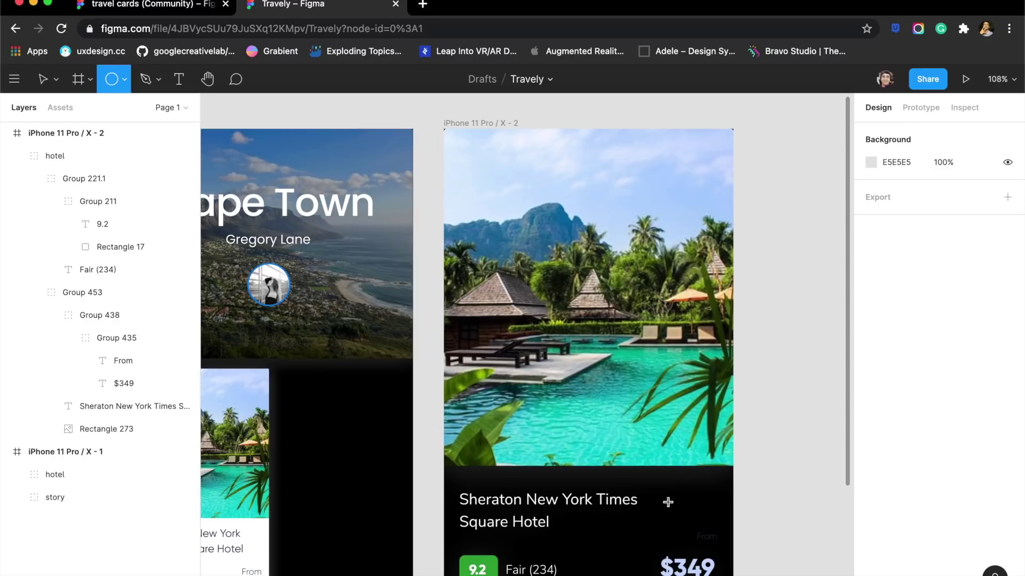
drag(669, 454, 714, 495)
key(Escape)
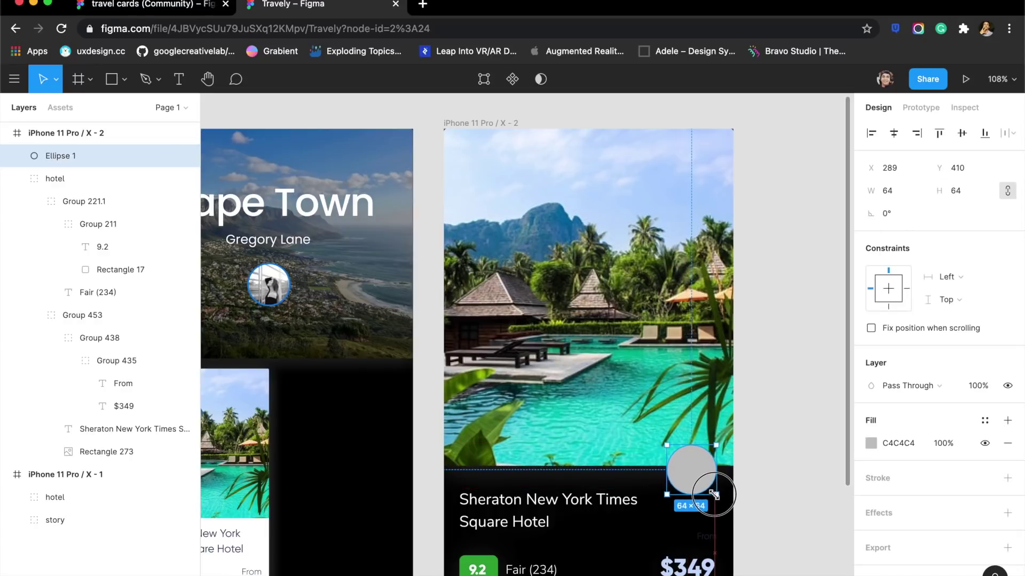
key(Escape)
click(686, 485)
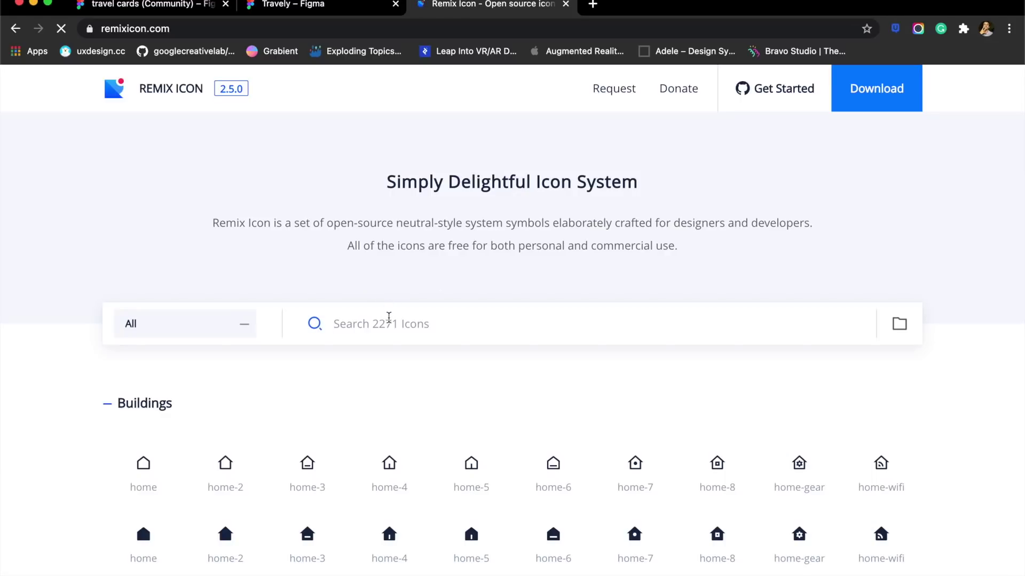
Search remixicon.com for 'phone' and copy the phone-fill icon's SVG
click(388, 320)
text(phone)
scroll(273, 417, down, 3)
click(146, 429)
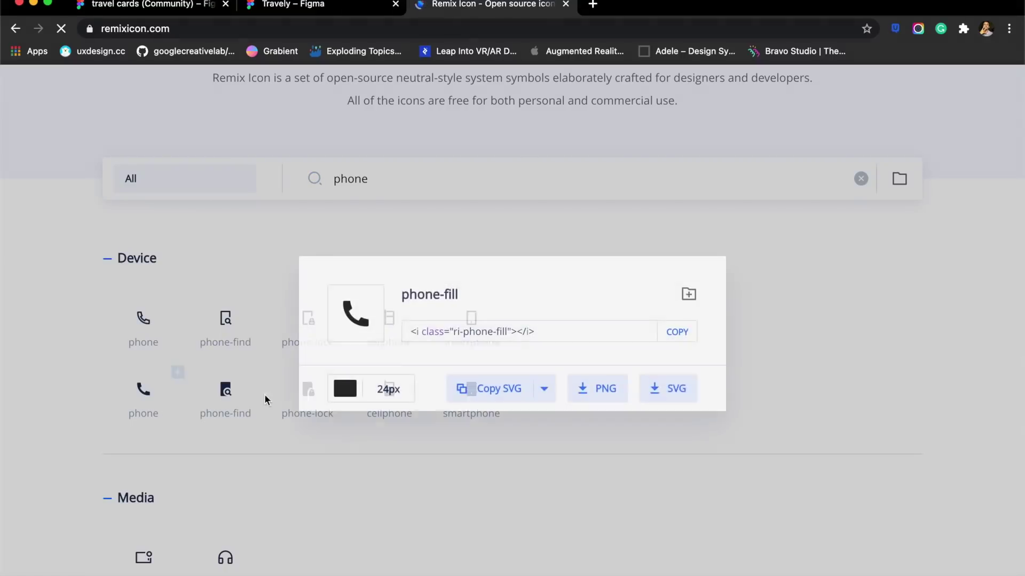
click(481, 394)
Place the phone icon SVG on the green circle and wrap the Cape Town header in Frame 1
click(286, 5)
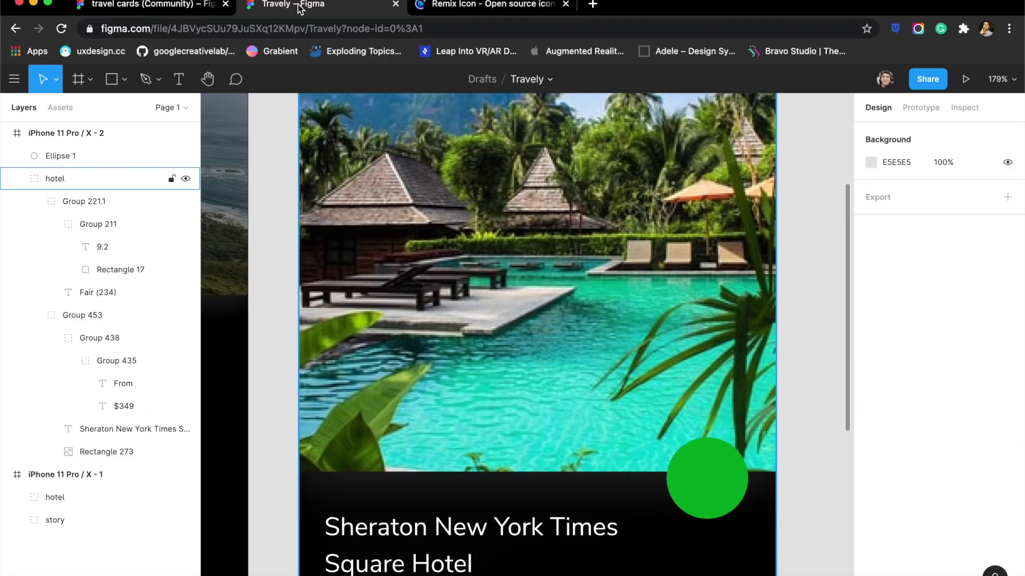
click(717, 498)
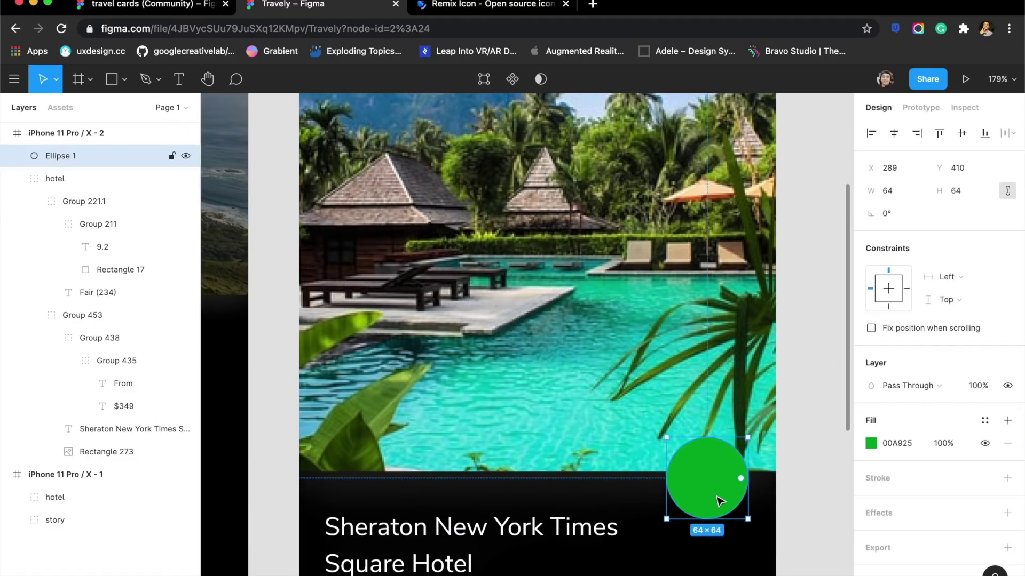
key(ctrl+v)
drag(533, 353, 711, 494)
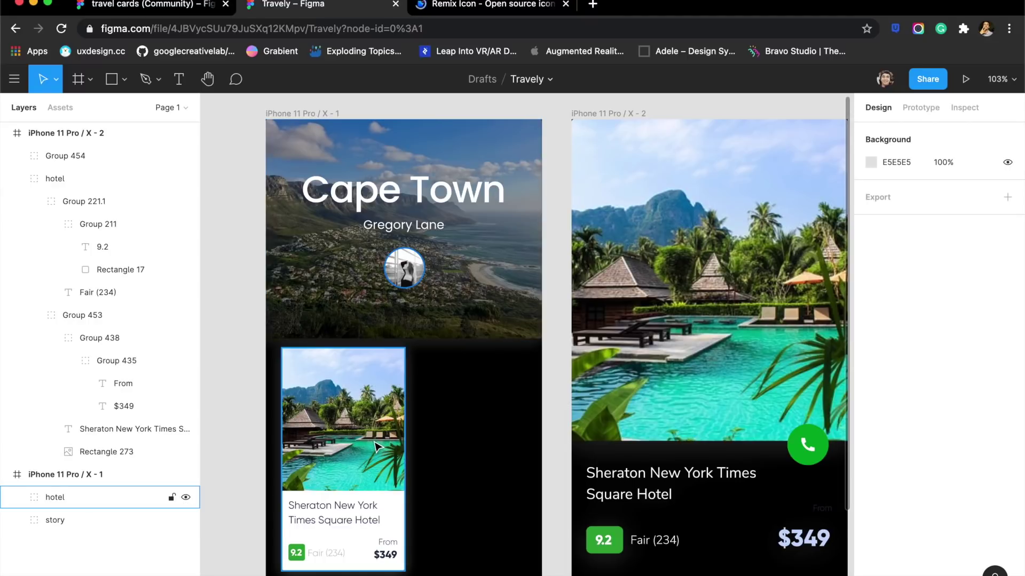
click(351, 305)
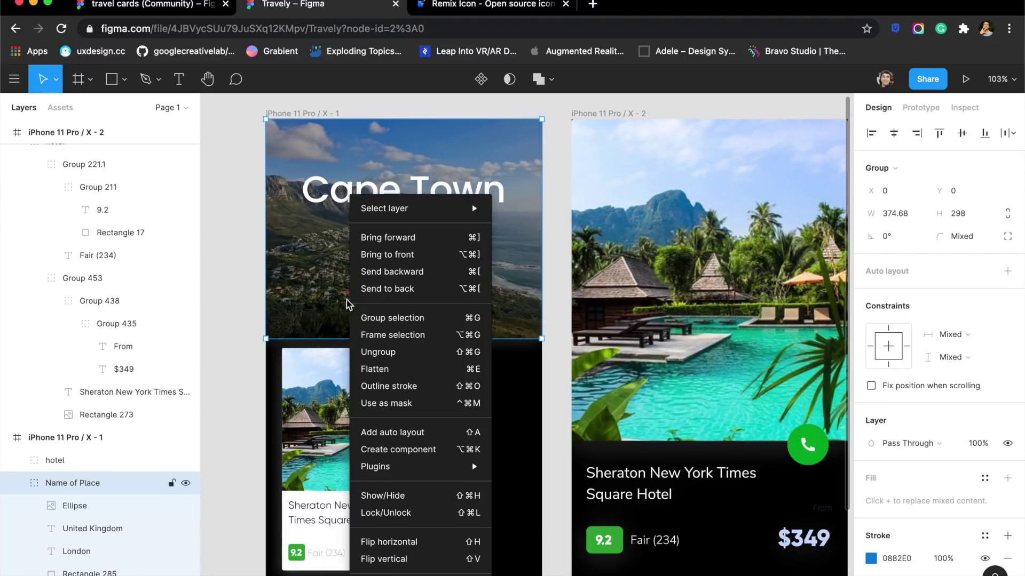
click(393, 335)
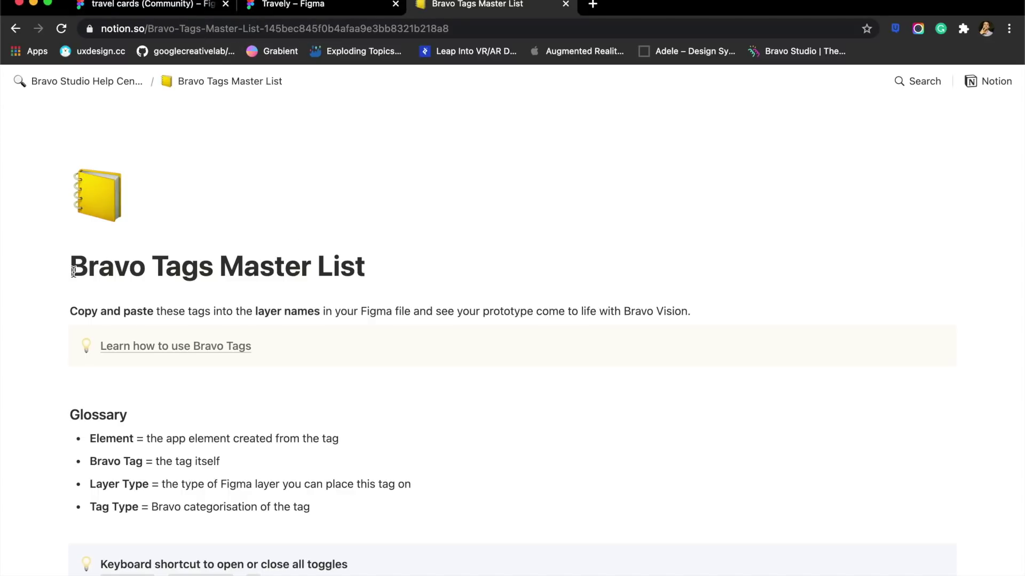
Expand Containers & Topbar in the Bravo Tags Master List and copy the [container:top-bar:hidescroll] tag
drag(73, 272, 414, 286)
click(414, 286)
scroll(414, 287, down, 6)
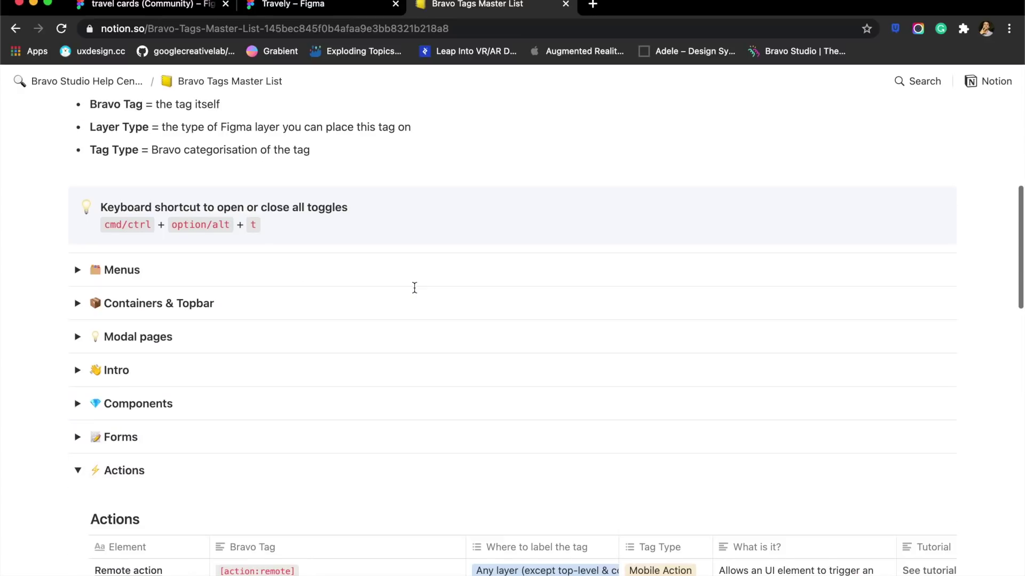
scroll(415, 287, down, 1)
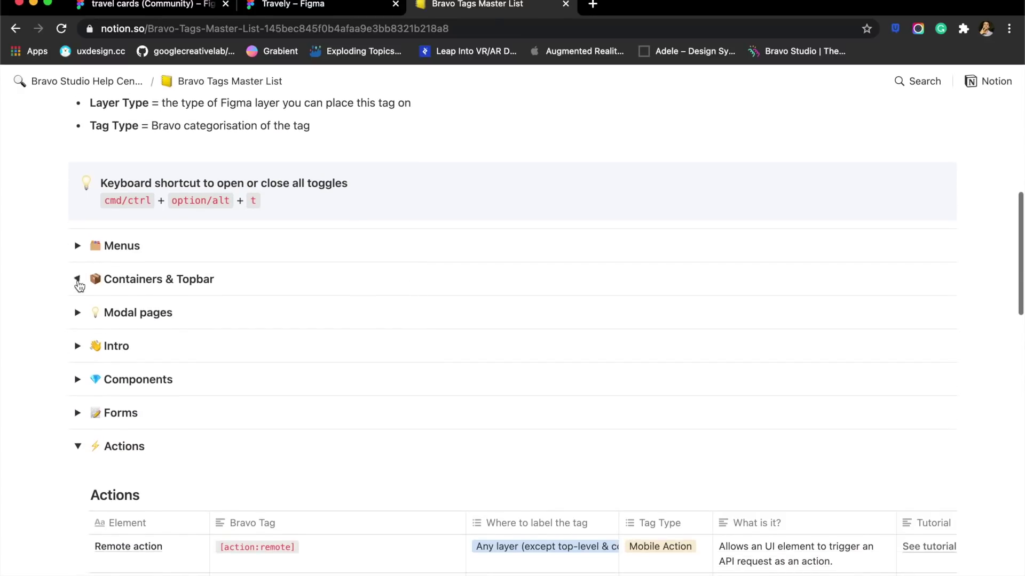
click(78, 282)
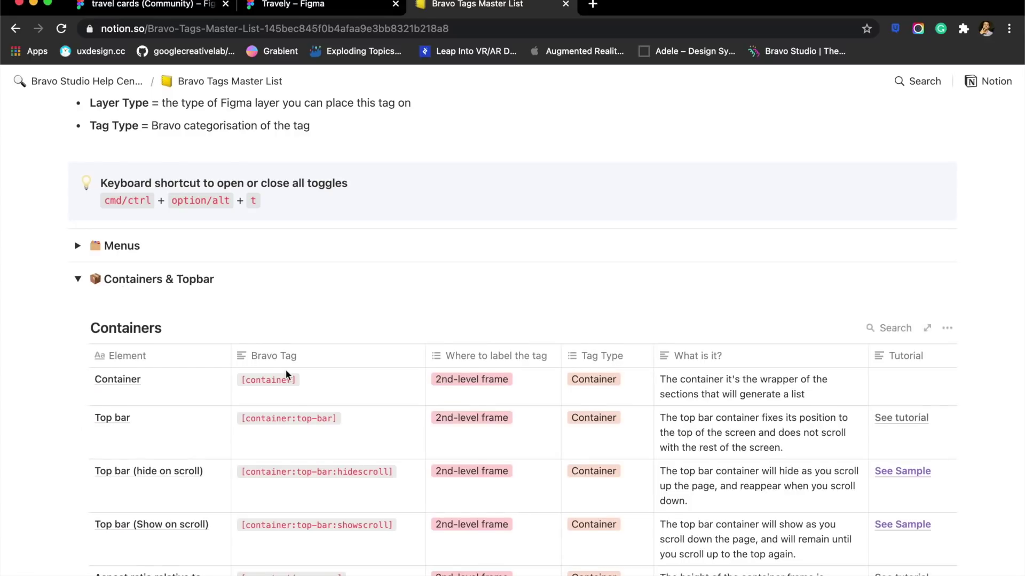
scroll(286, 375, down, 2)
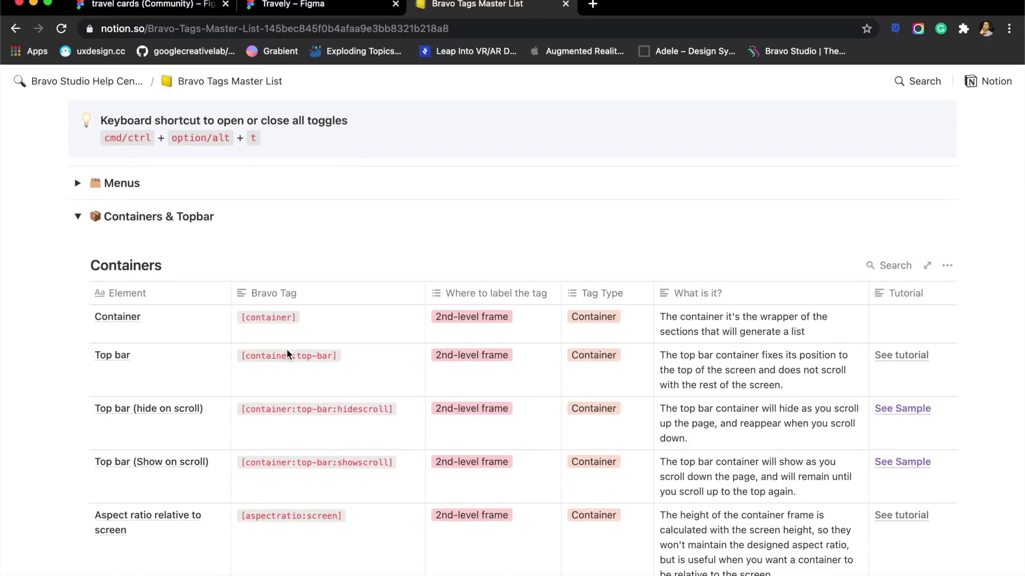
mouse_move(168, 416)
click(268, 407)
triple_click(267, 408)
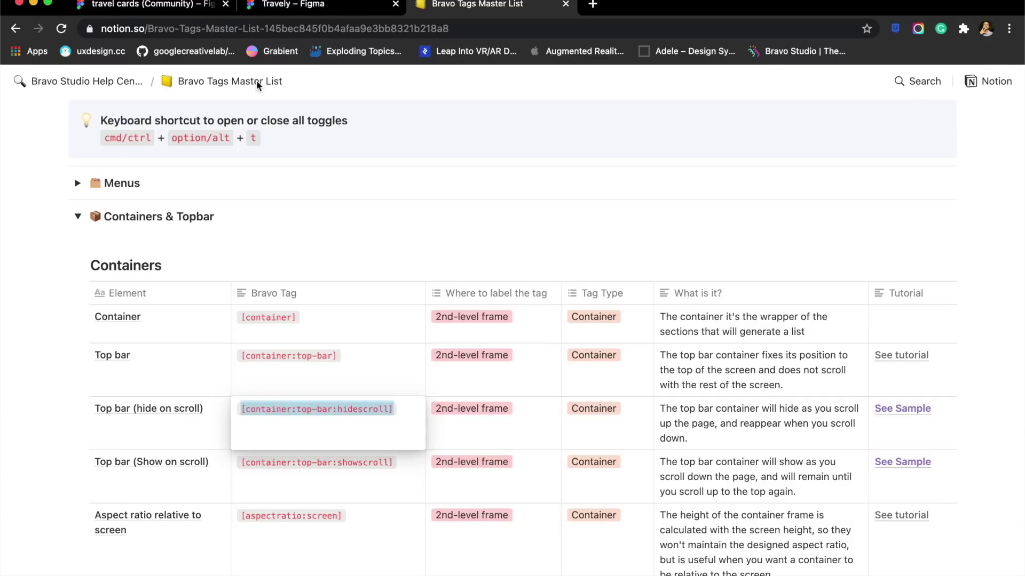
key(ctrl+shift+Tab)
Rename the header frame to 'Name of place [container:top-bar:hidescroll]'
double_click(124, 520)
click(121, 520)
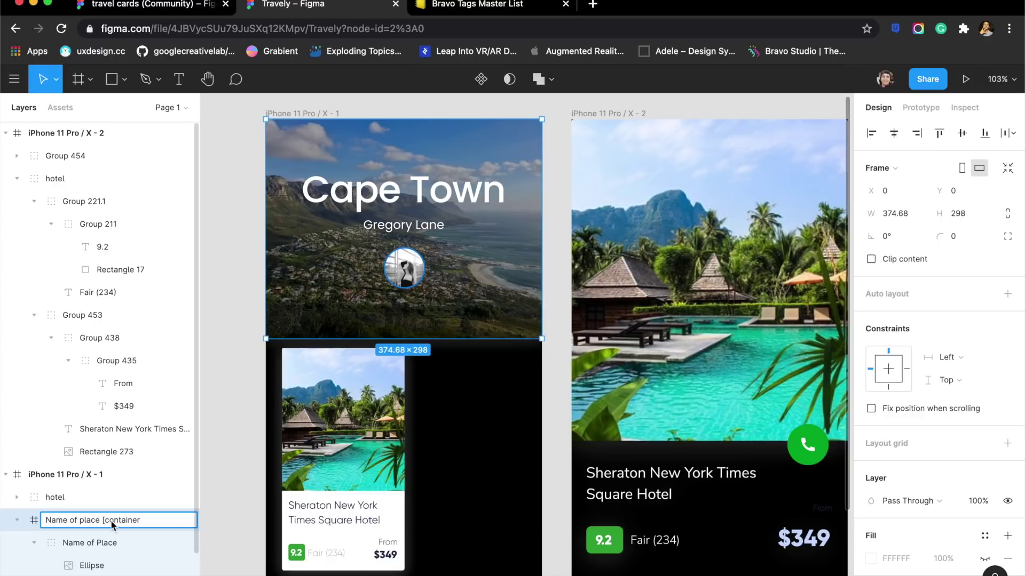
drag(102, 520, 171, 520)
key(BackSpace)
key(ctrl+v)
key(Return)
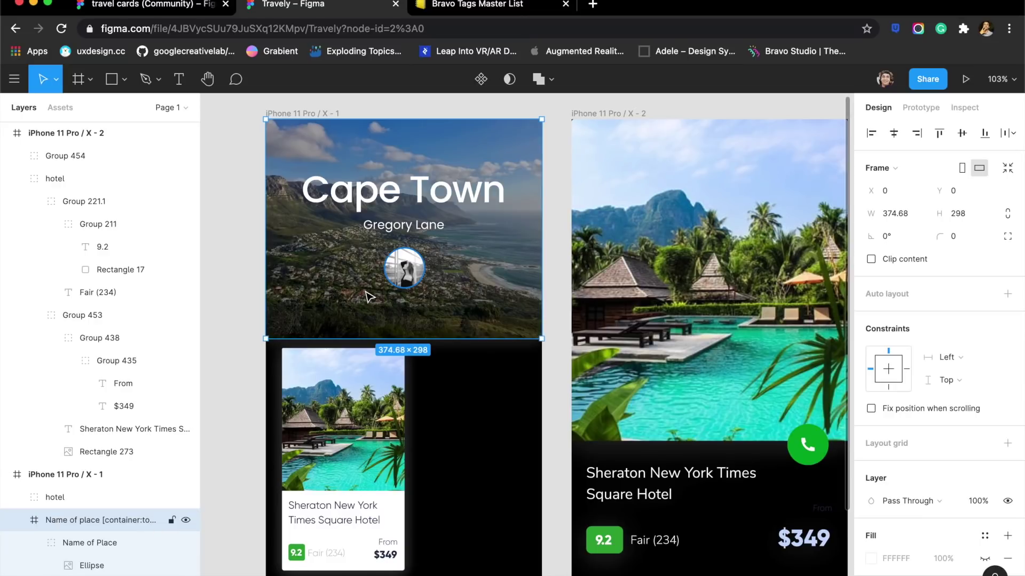
Rename the London text layer to *City and type Country* as the United Kingdom layer's name
double_click(395, 198)
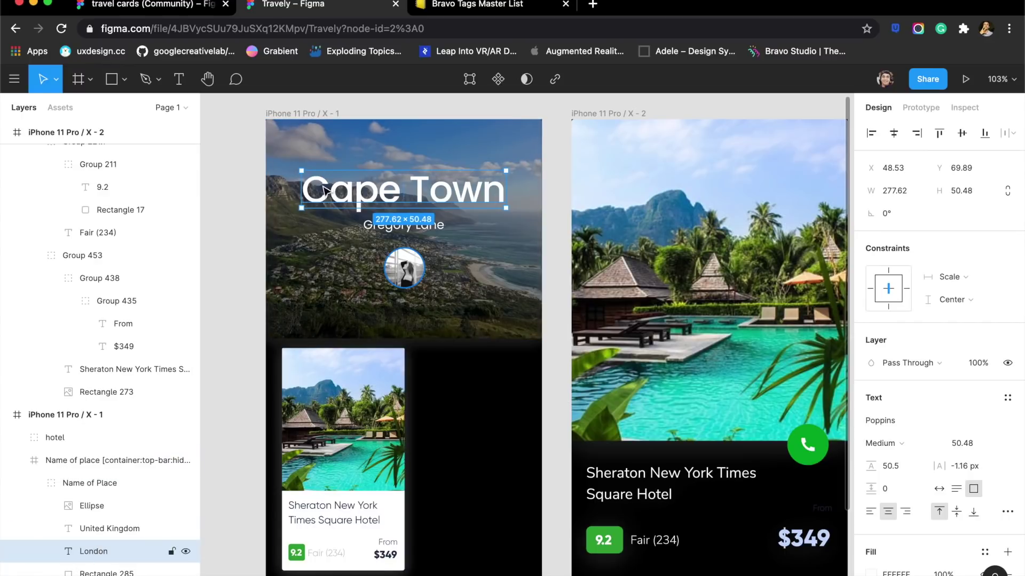
double_click(101, 552)
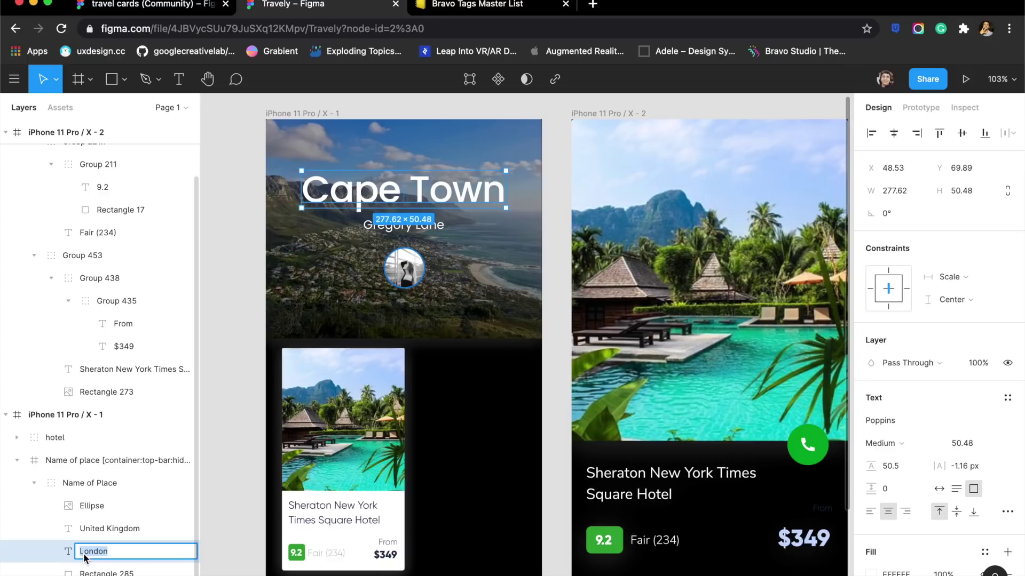
text(City)
key(Home)
text(*)
key(Return)
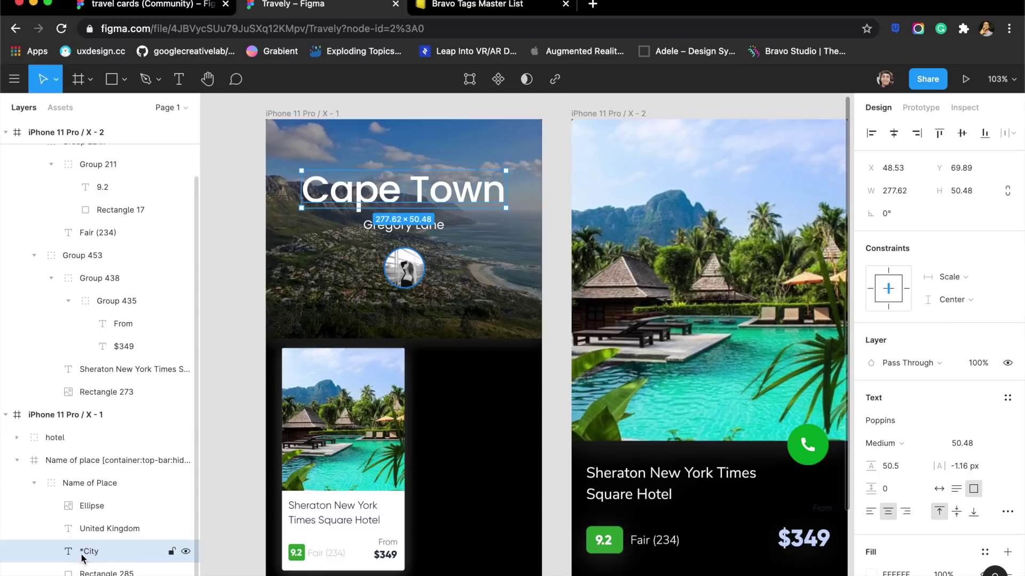
click(437, 228)
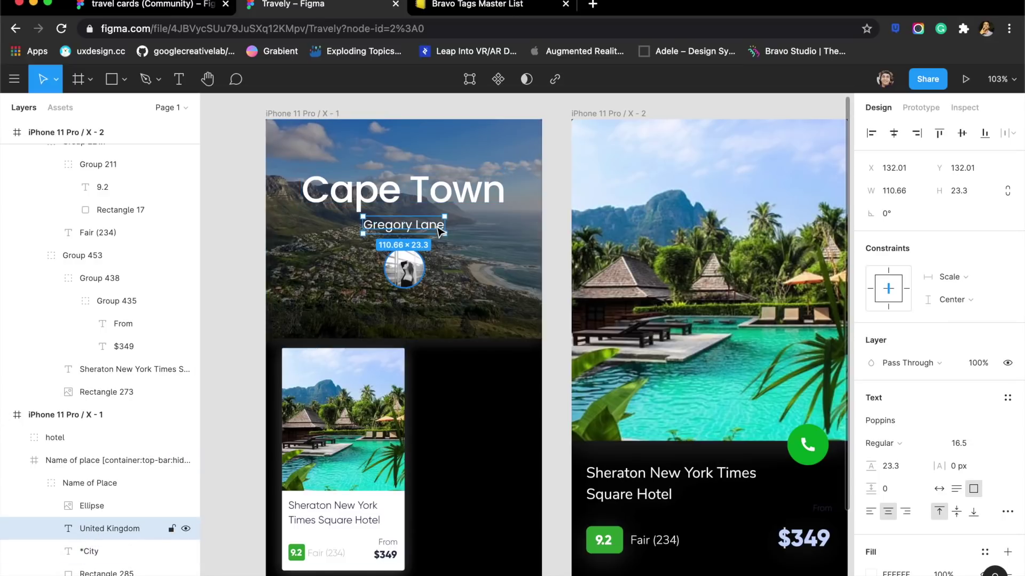
double_click(114, 530)
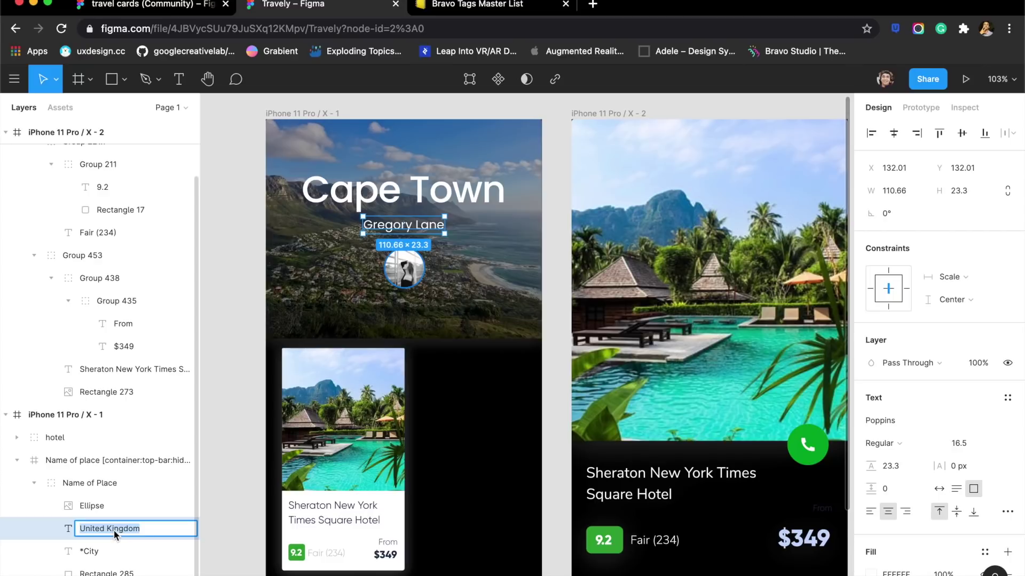
text(Country)
text(*)
Wrap the Sheraton hotel group in a new frame
click(365, 416)
scroll(365, 416, down, 2)
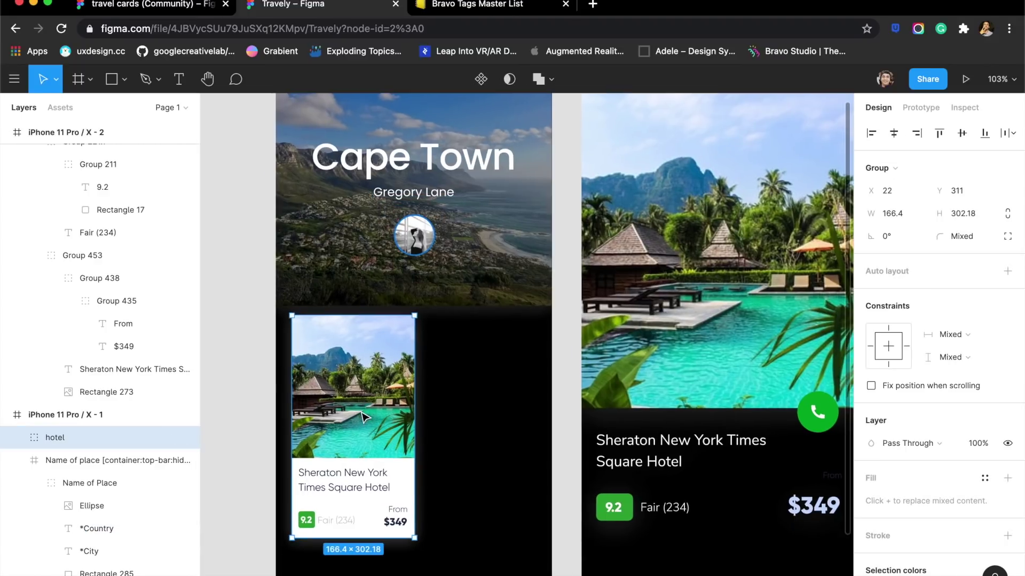
right_click(362, 416)
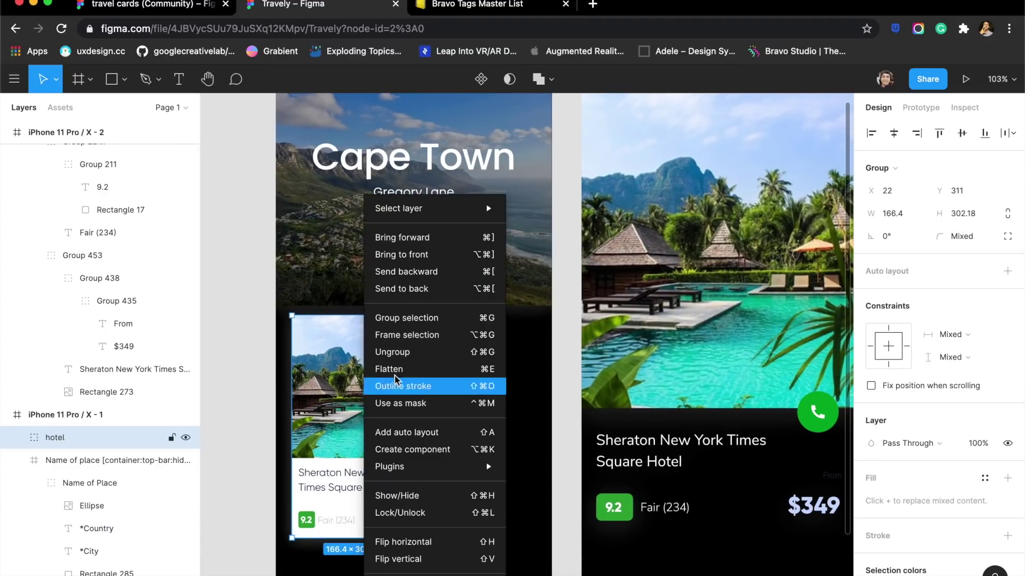
click(405, 336)
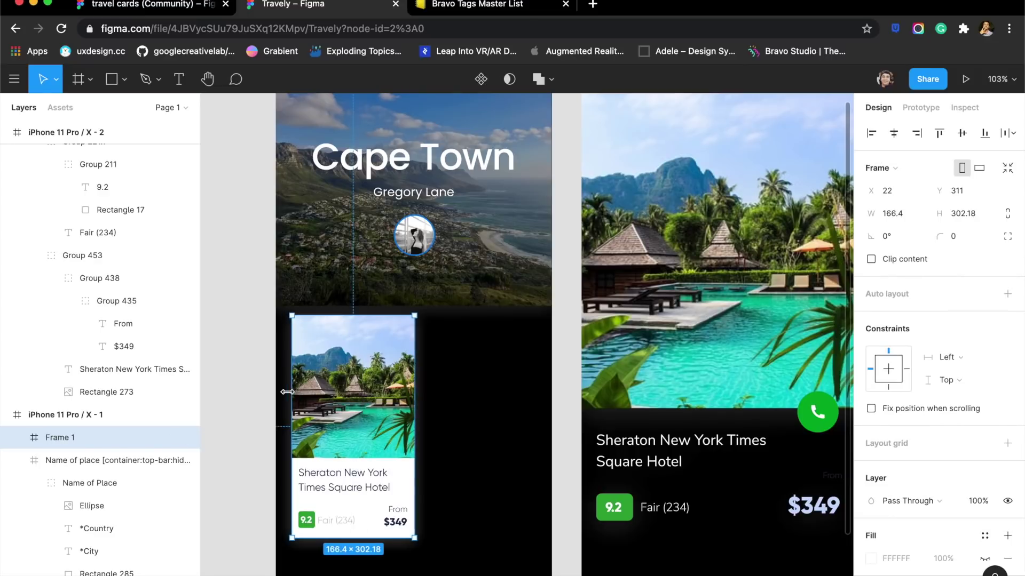
Stretch the card frame's left and top edges outward to add padding
scroll(278, 408, up, 5)
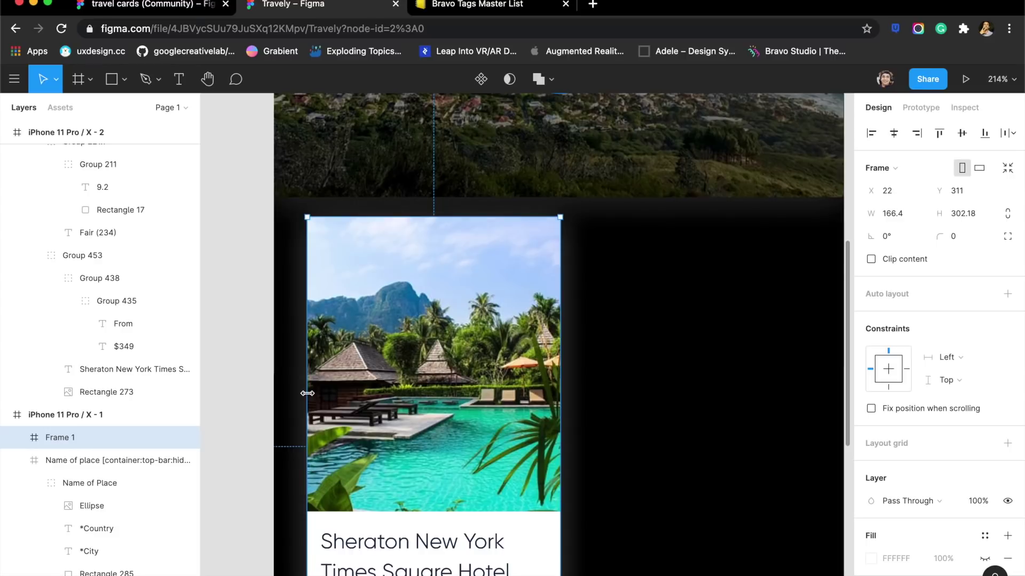
drag(307, 393, 277, 391)
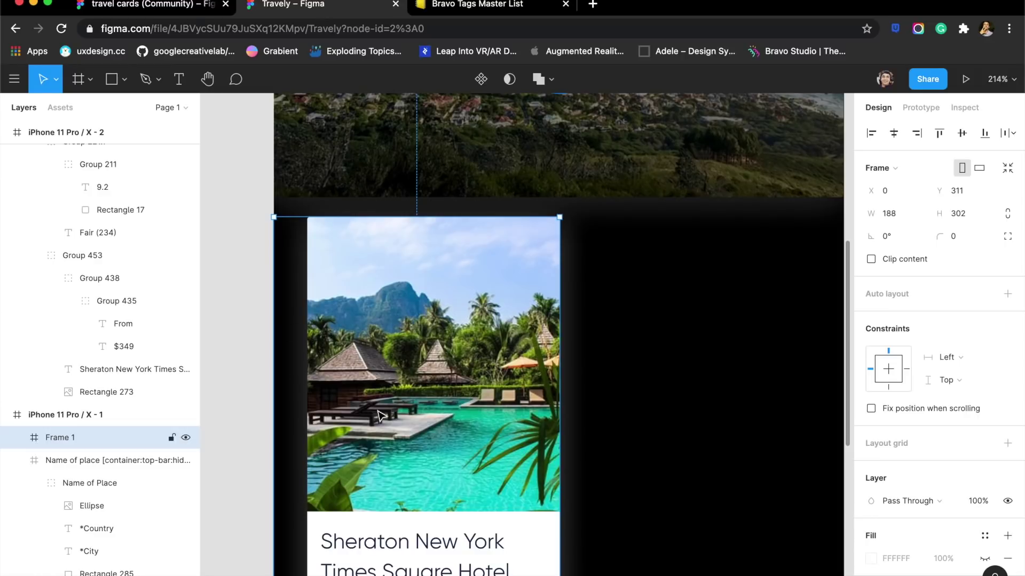
scroll(360, 459, down, 5)
scroll(457, 466, down, 2)
scroll(455, 464, up, 5)
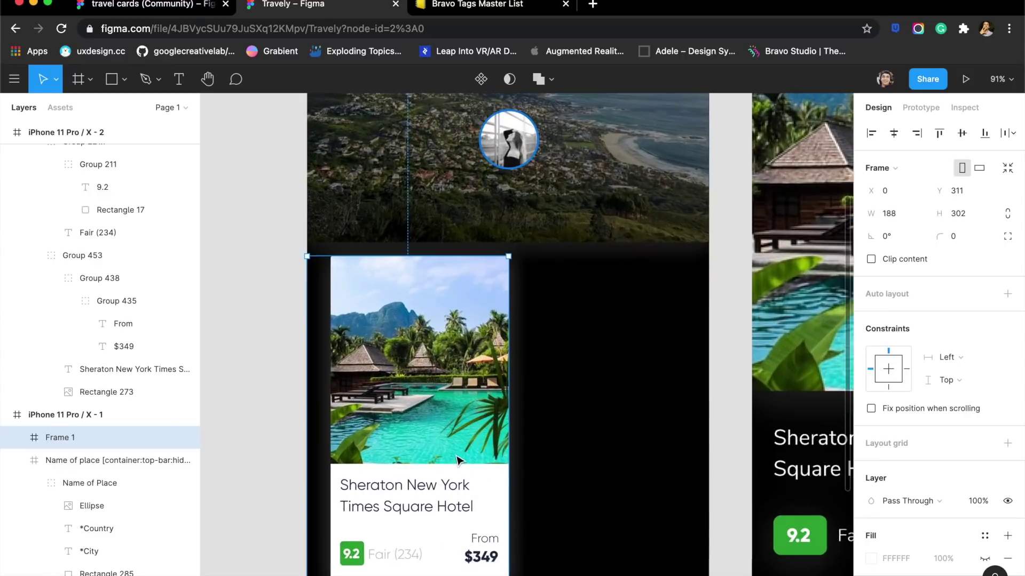
drag(482, 253, 483, 238)
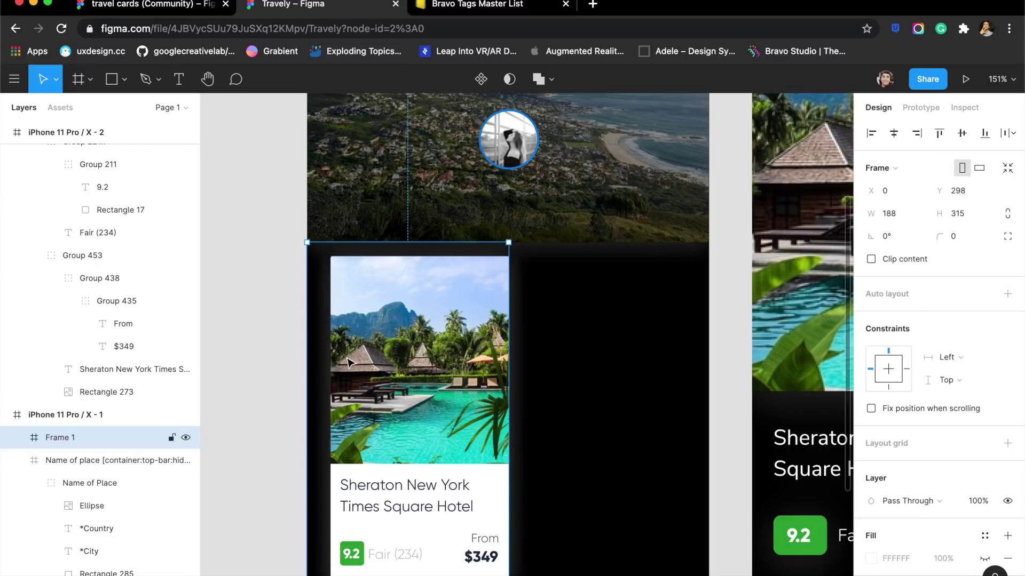
key(Escape)
scroll(416, 361, down, 2)
scroll(415, 361, right, 1)
Trim the card frame's left padding to 10 for a 178×315 frame, discarding accidental copies
drag(415, 361, 613, 361)
key(Delete)
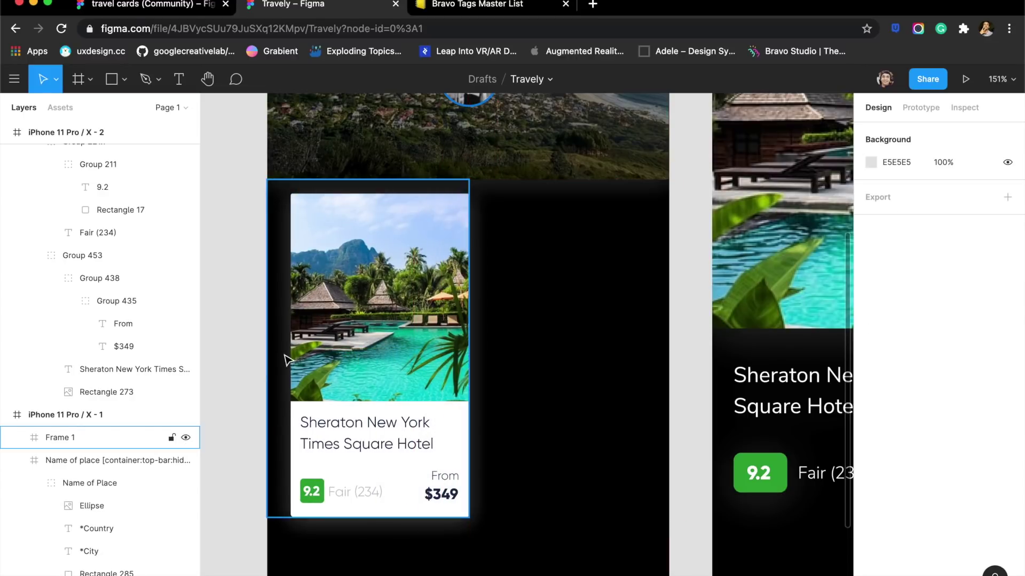
click(312, 380)
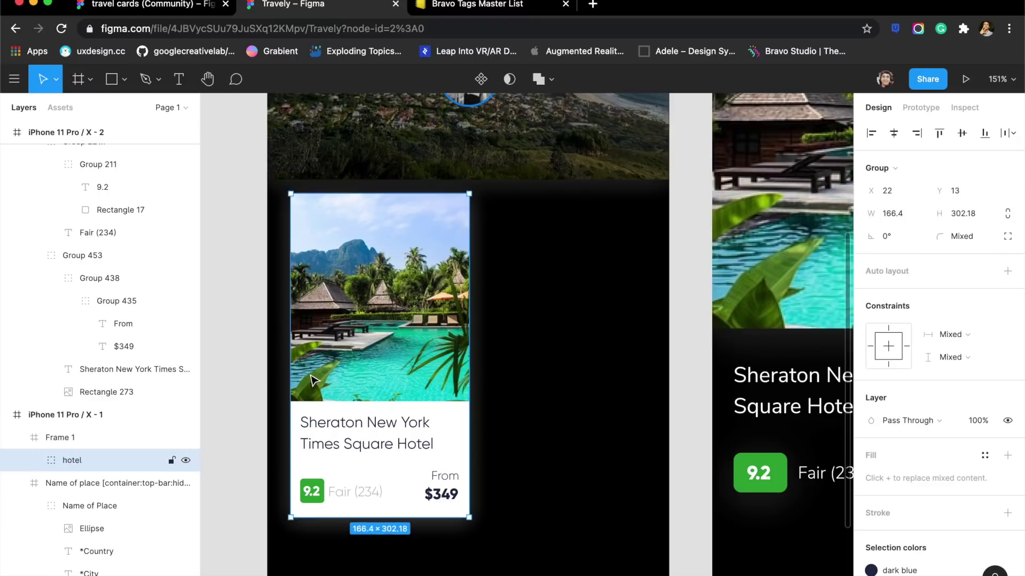
click(269, 392)
drag(269, 391, 280, 392)
click(252, 354)
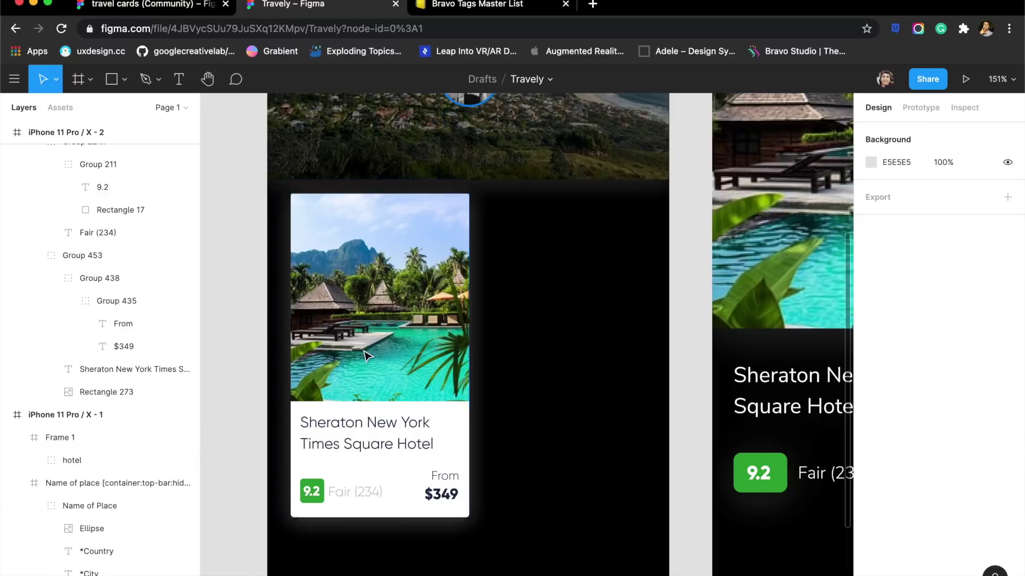
click(371, 353)
drag(371, 353, 588, 356)
key(ctrl+z)
Rename the card frame layer to Cards [container]
double_click(108, 435)
text(Cards [container)
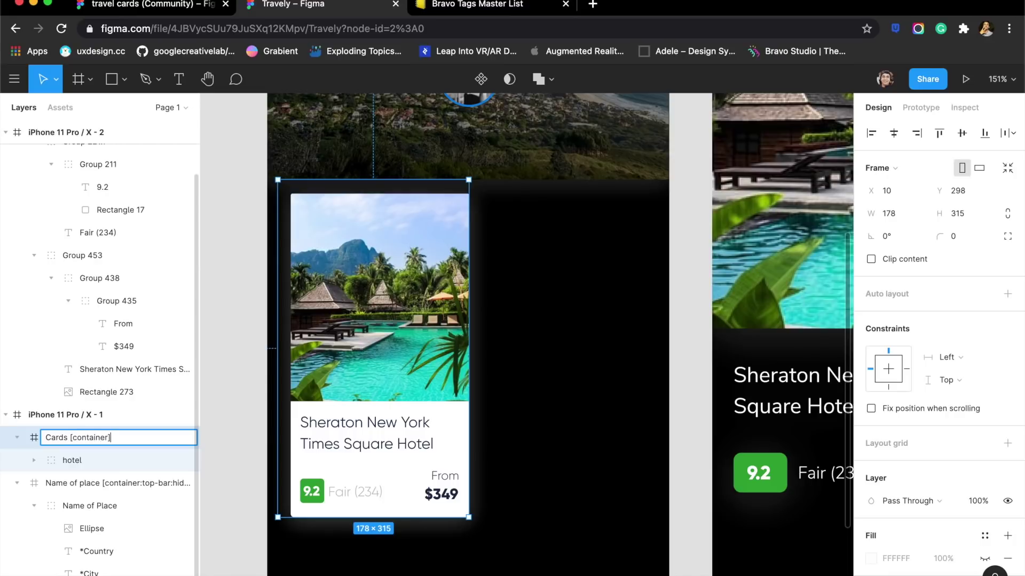
key(Return)
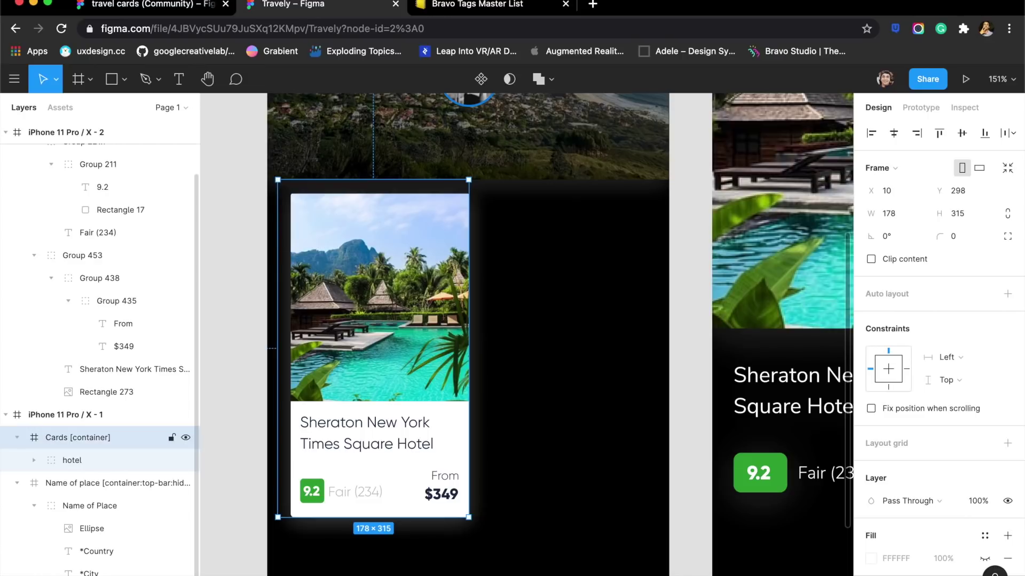
Rename the Sheraton card's picture layer, Rectangle 273, to *Hotelimage
click(248, 414)
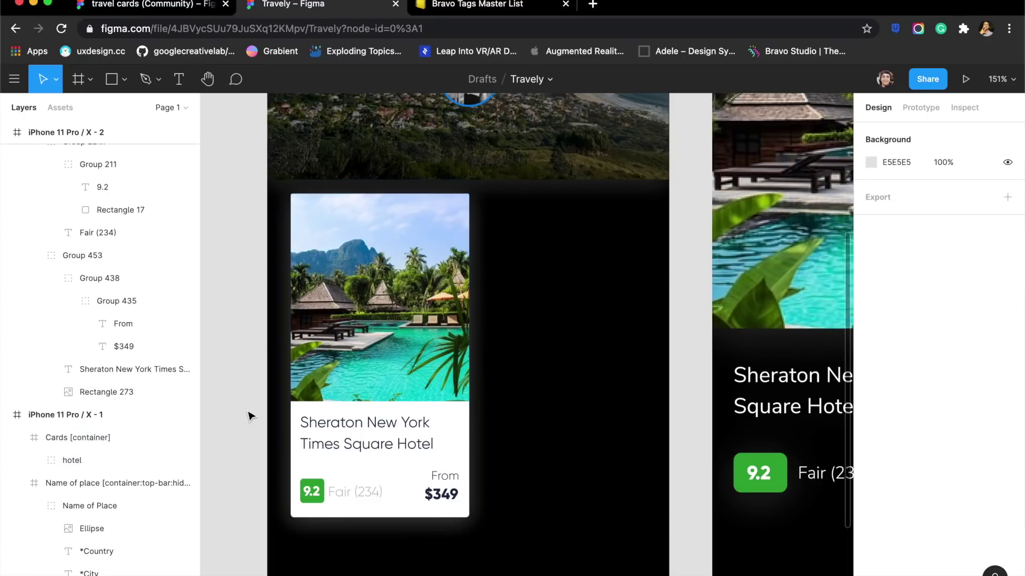
scroll(404, 422, down, 3)
double_click(407, 421)
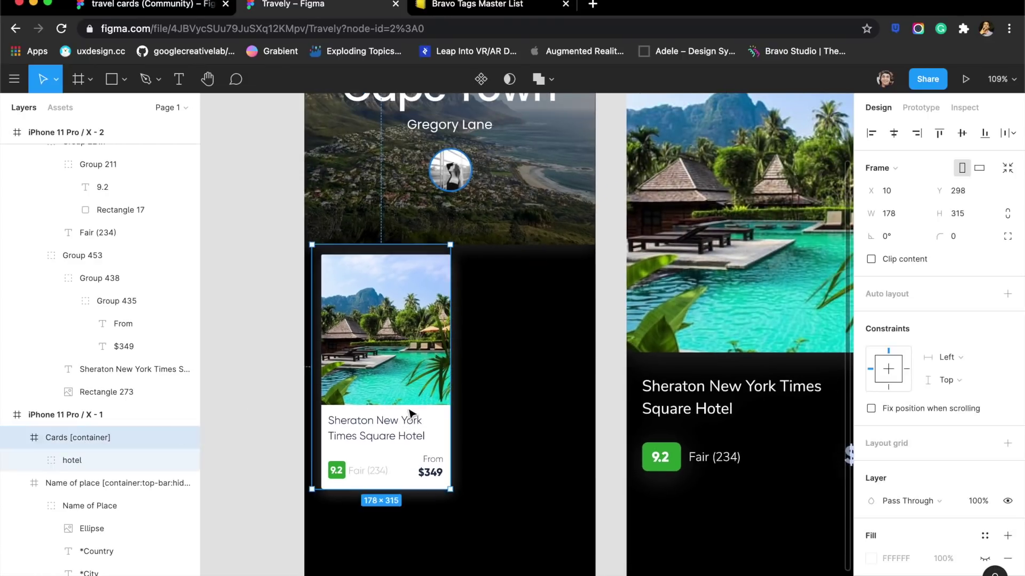
double_click(422, 404)
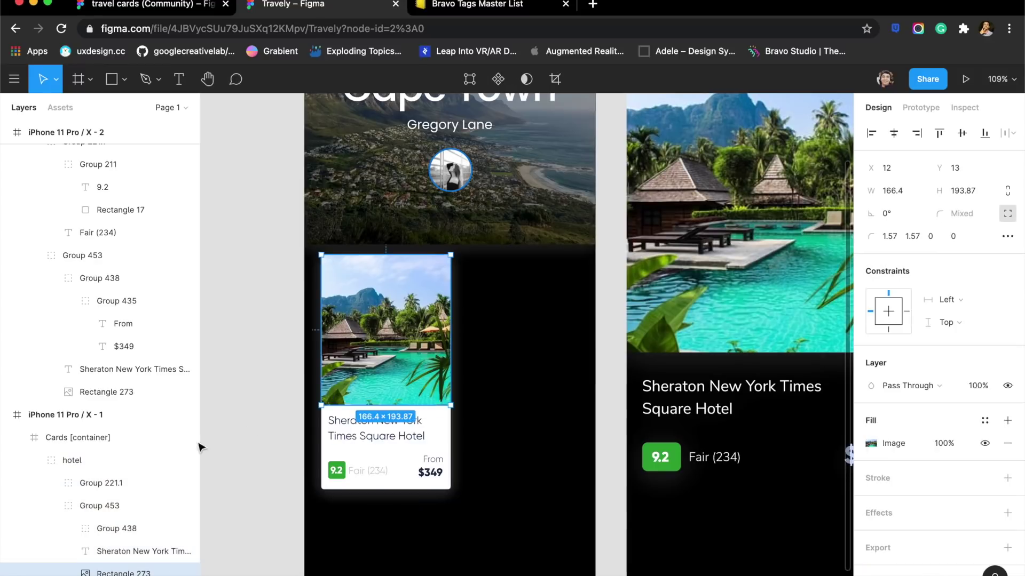
scroll(127, 566, down, 2)
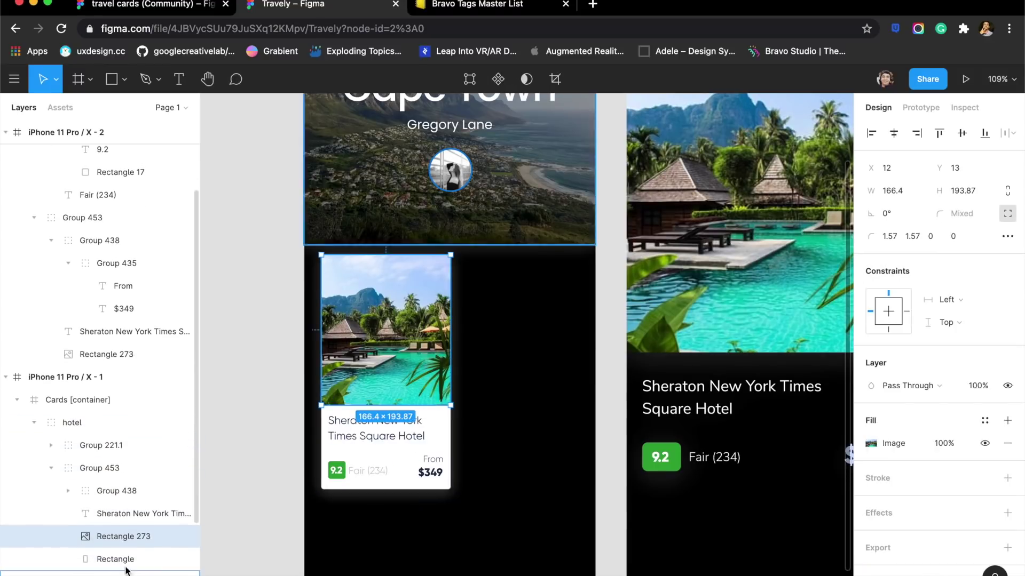
double_click(105, 538)
text(Cityimage)
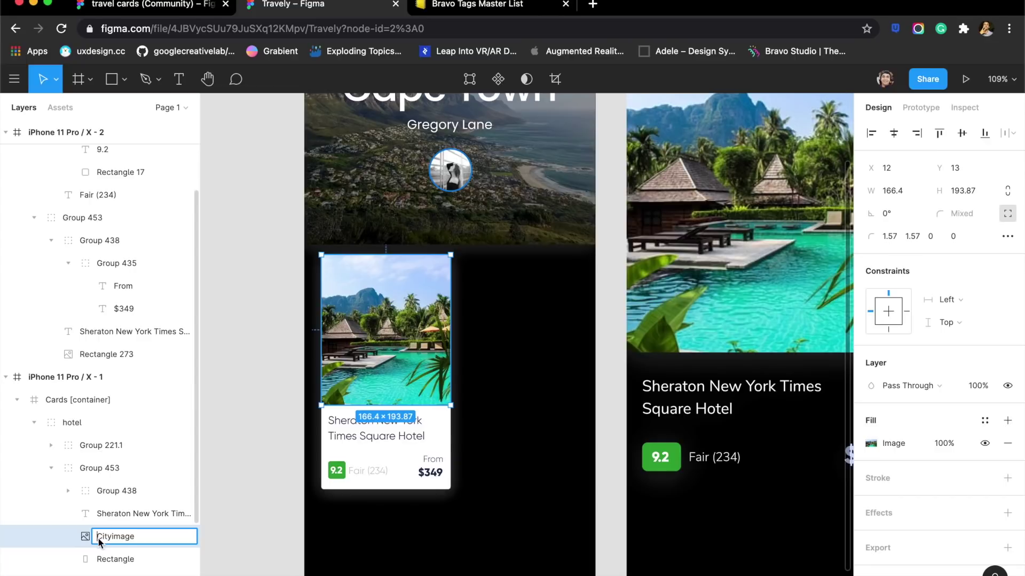
double_click(100, 538)
text(Hotelimage)
click(261, 531)
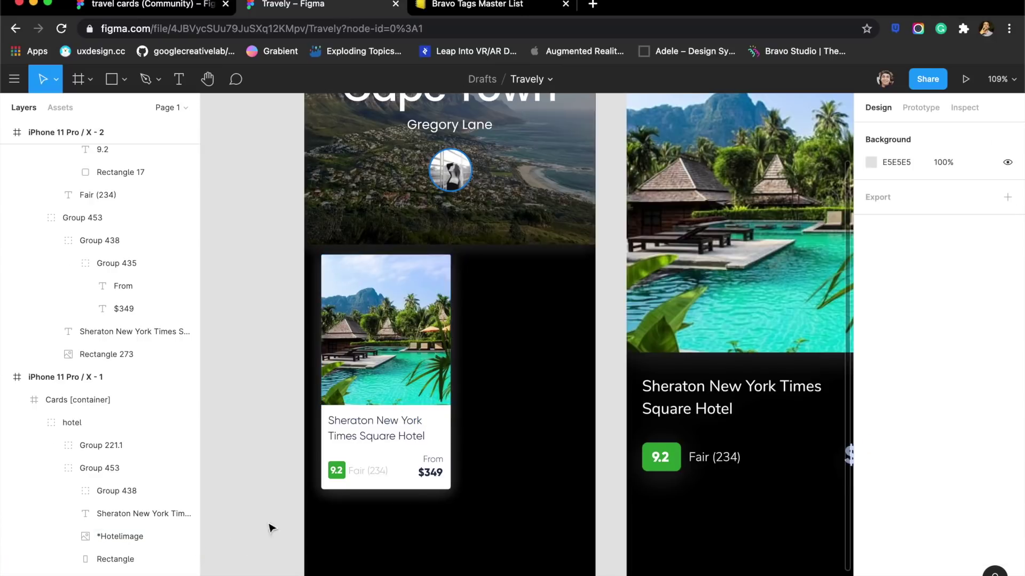
Rename the card's Sheraton title text layer to *Hotelname
click(382, 436)
double_click(114, 511)
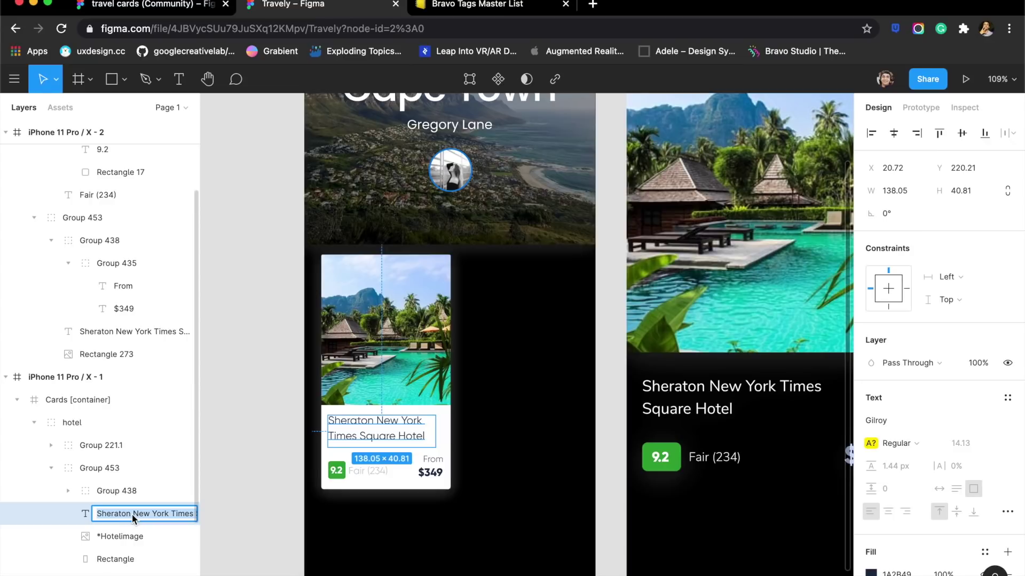
text(Hotelname)
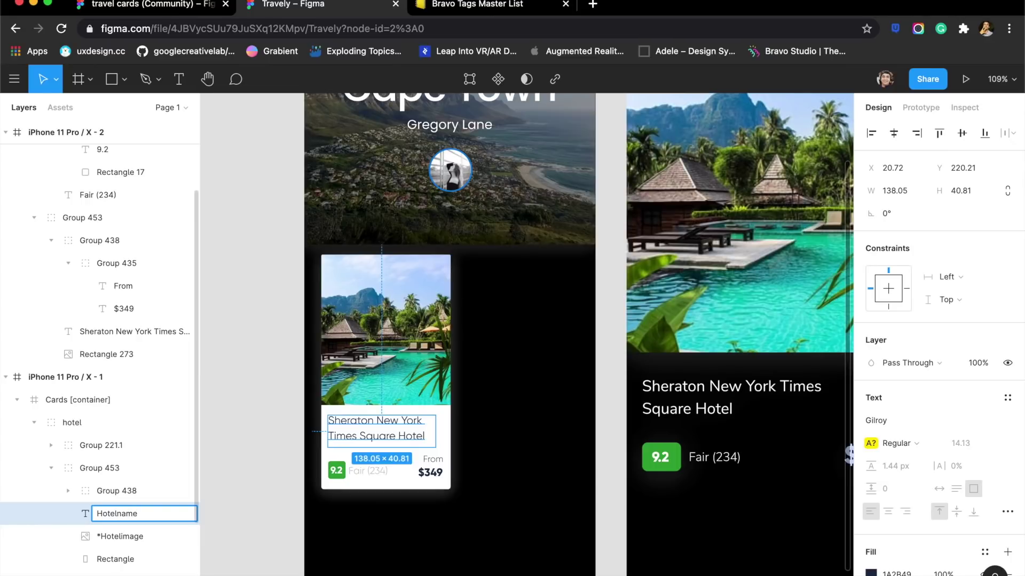
text(*)
key(Return)
scroll(419, 325, up, 5)
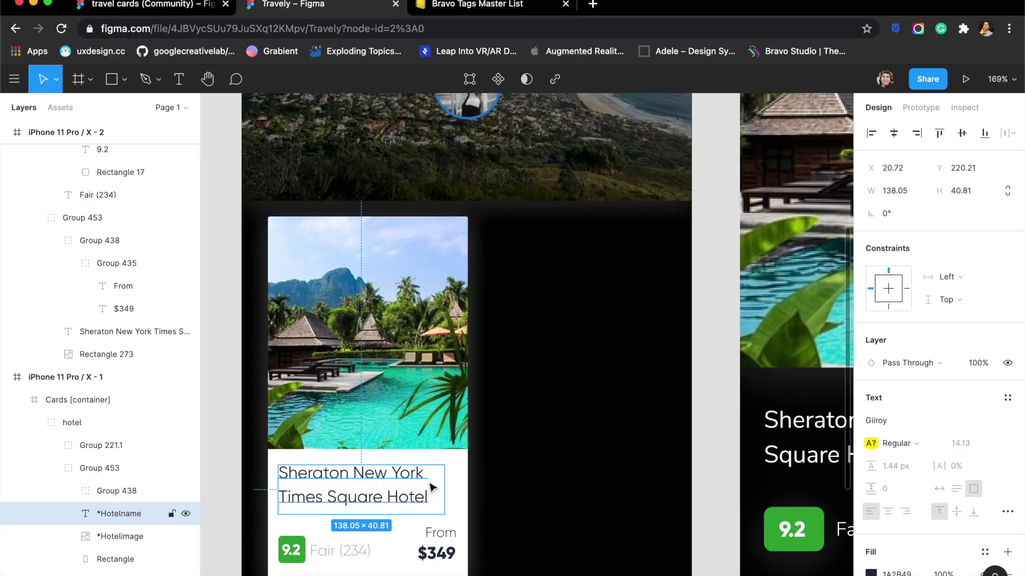
key(shift+1)
click(627, 351)
Wrap the hotel group on iPhone 11 Pro / X - 2 in its own frame
key(Escape)
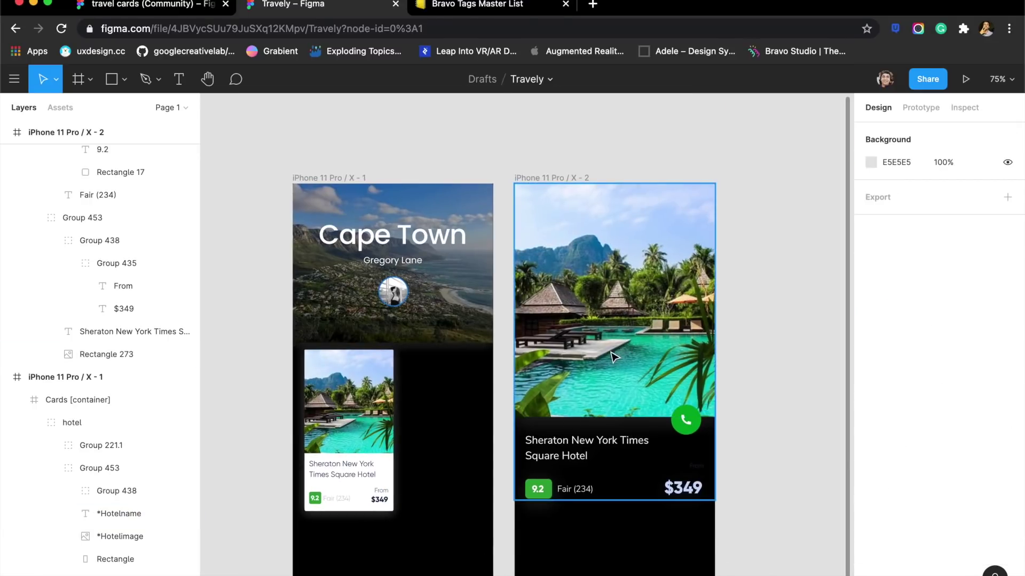
click(614, 356)
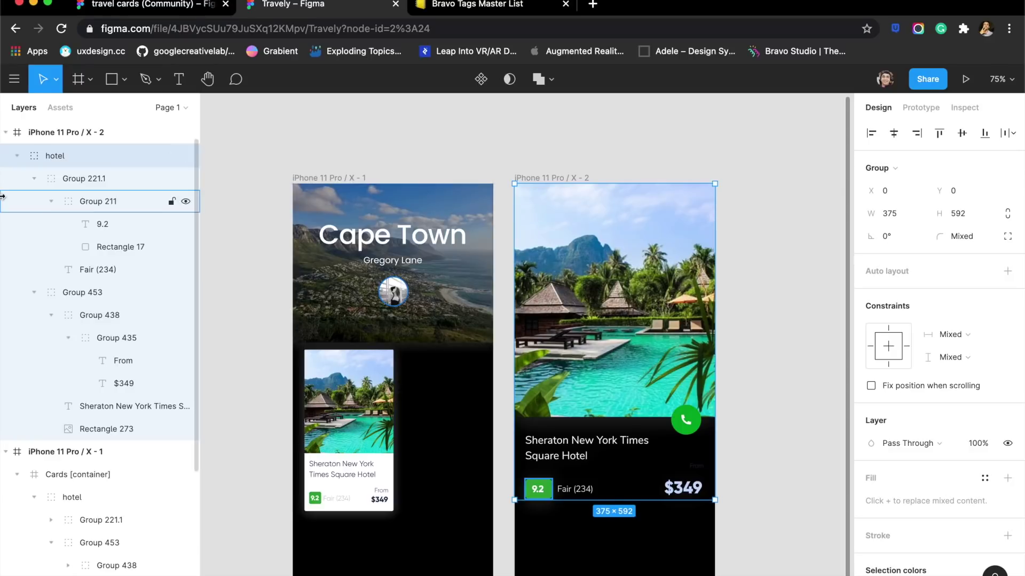
right_click(609, 270)
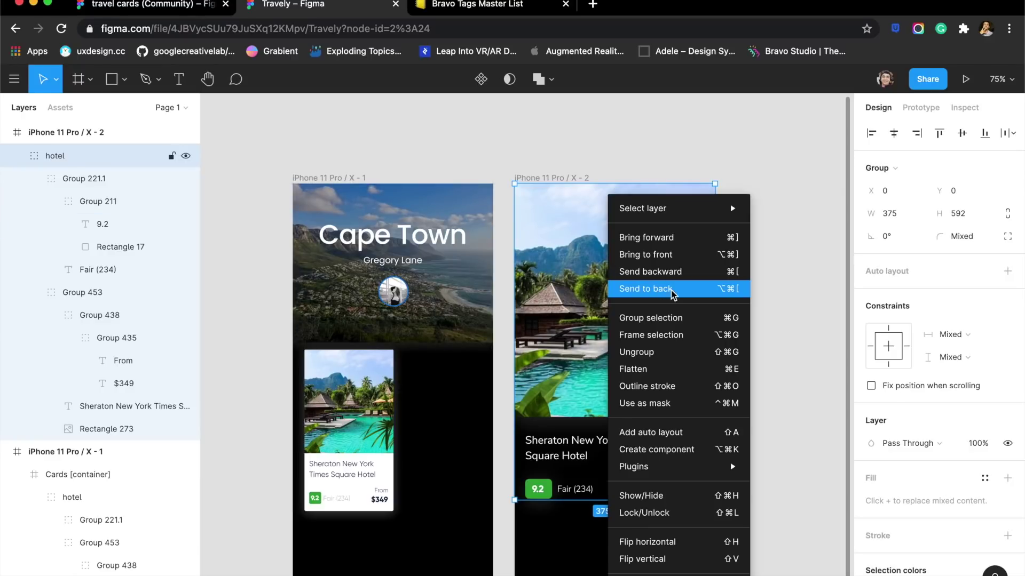
click(652, 334)
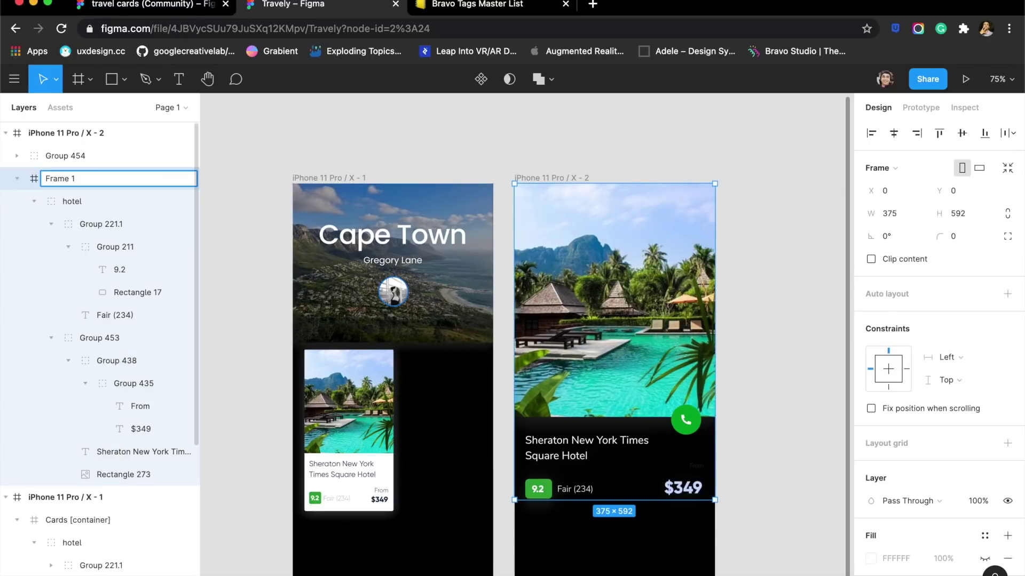
text(tainer])
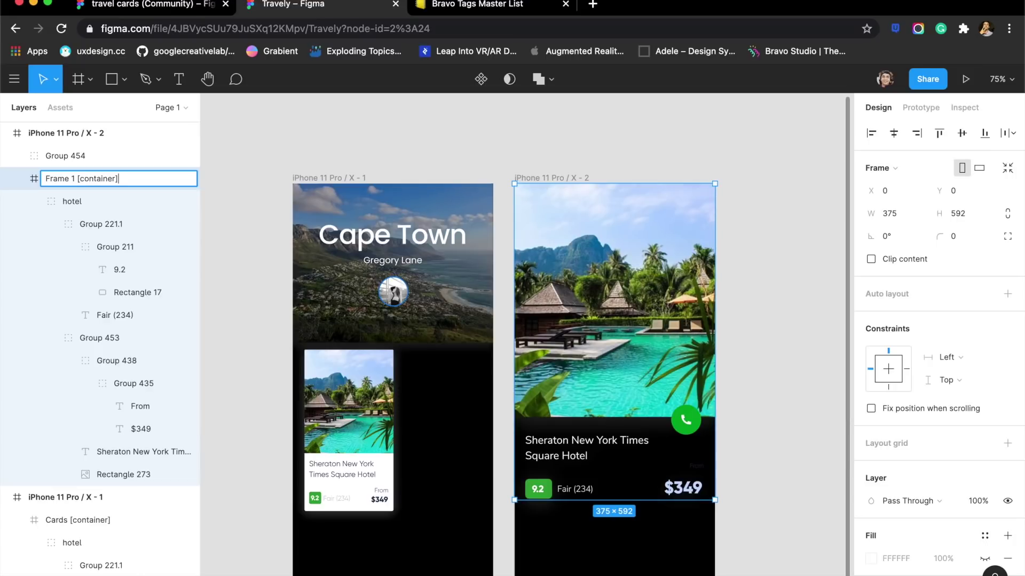
key(Escape)
key(Escape)
Select the detail screen's Sheraton title text layer, leaving its name unchanged
click(563, 450)
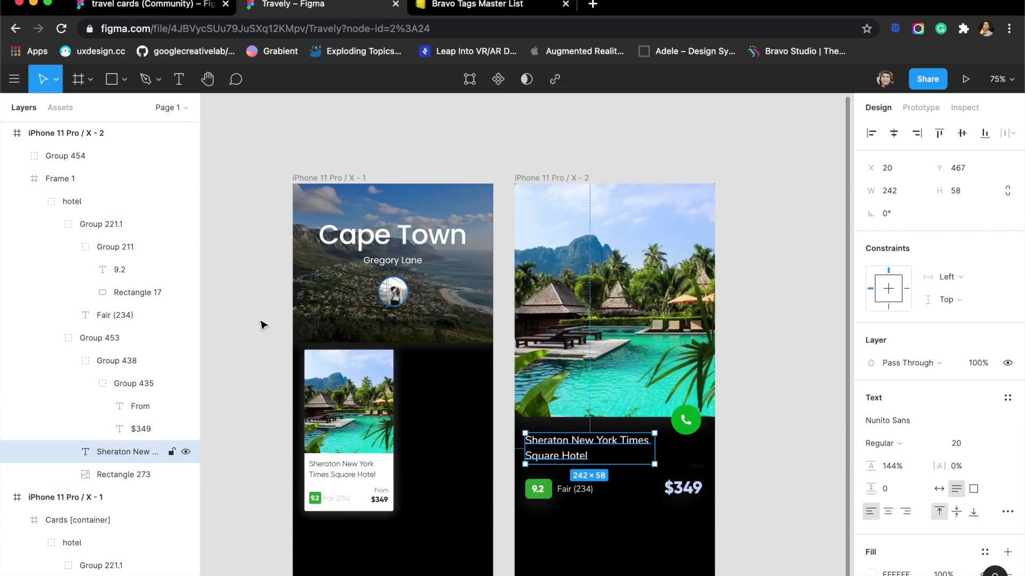
double_click(145, 453)
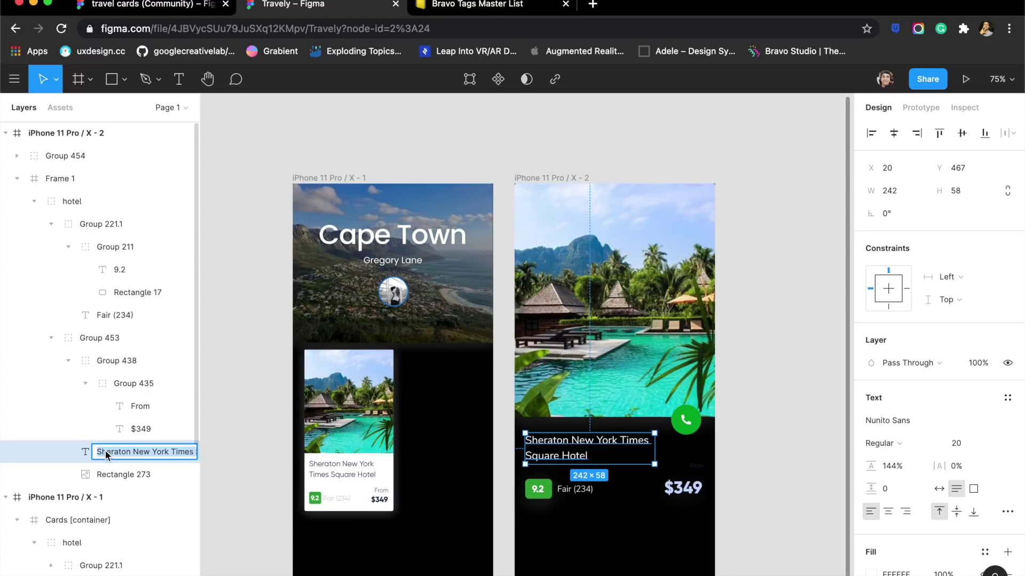
click(604, 466)
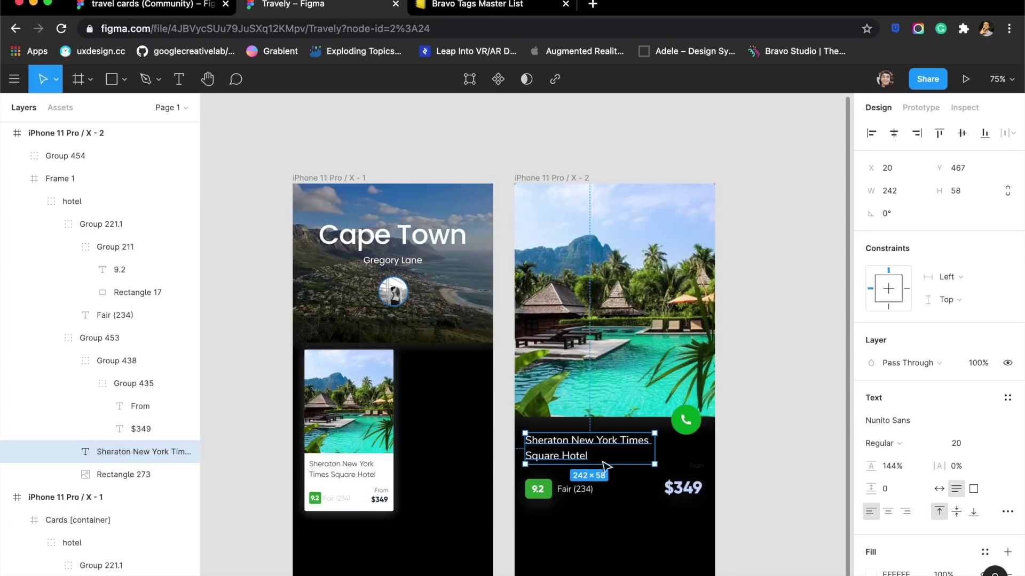
key(Escape)
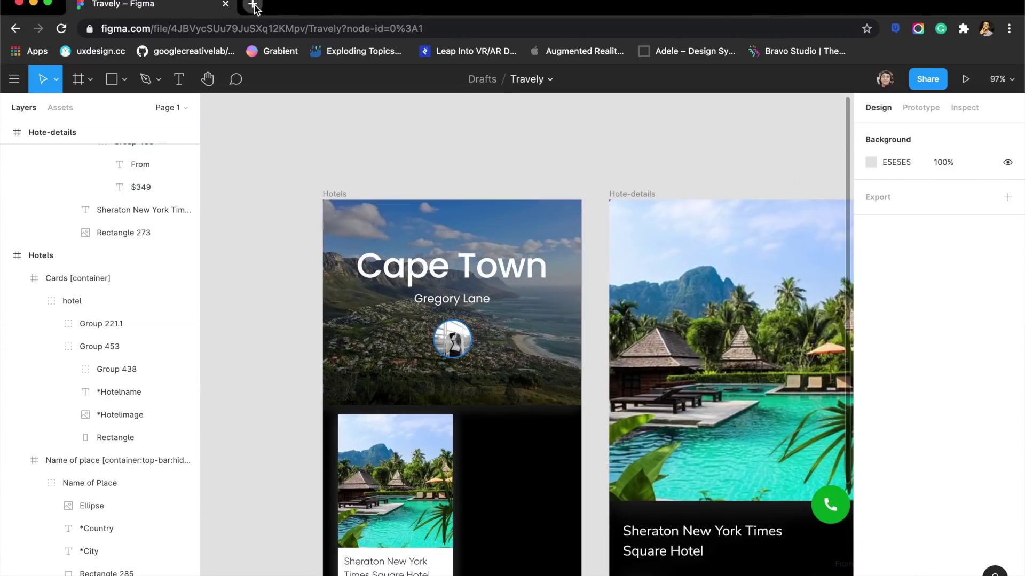
Open a new tab and go to the bravostudio.app site
click(252, 7)
text(bra)
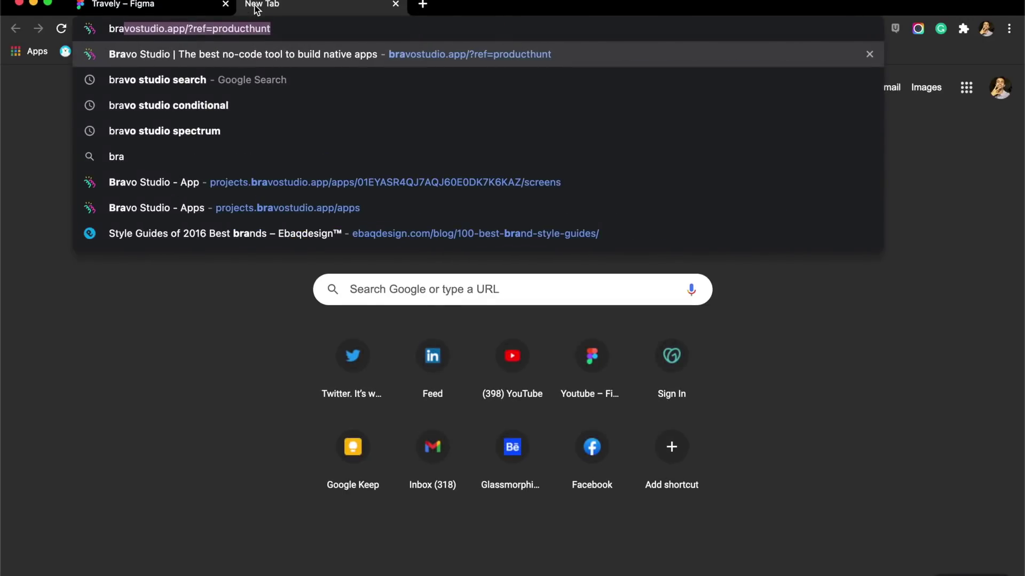
text(vo)
key(Return)
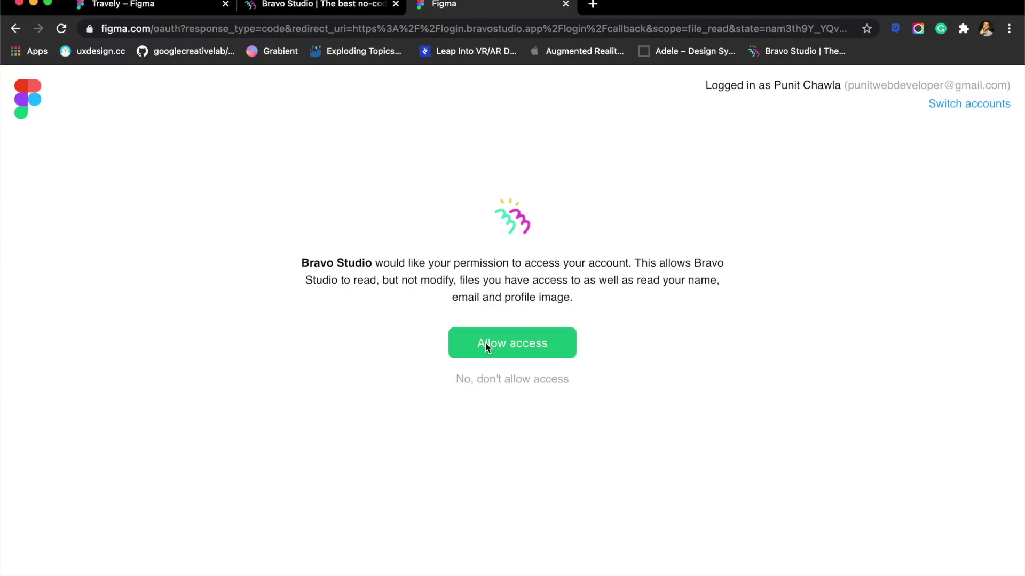
Allow Bravo Studio access to Figma and start a new Figma file import
click(518, 357)
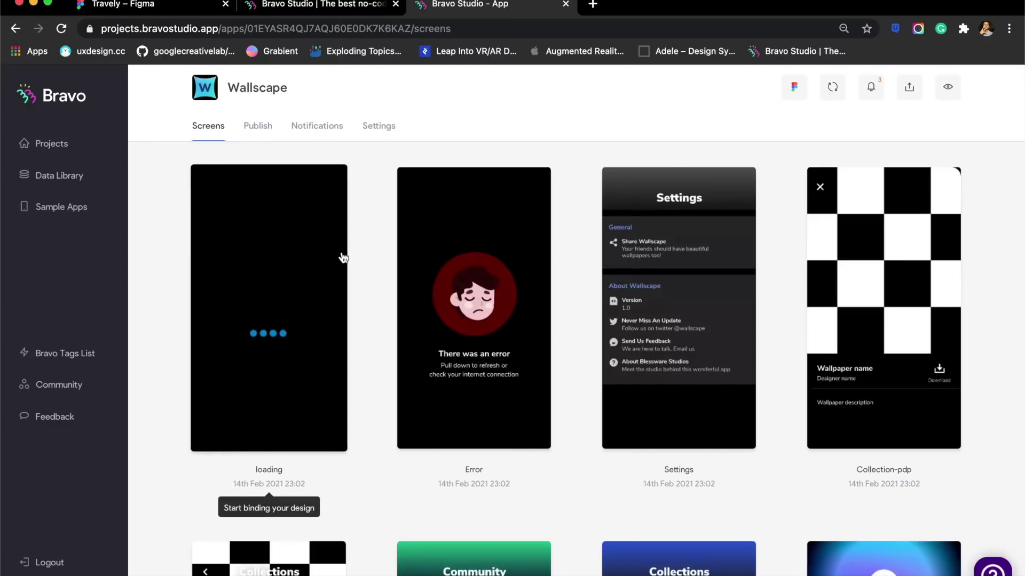
click(80, 145)
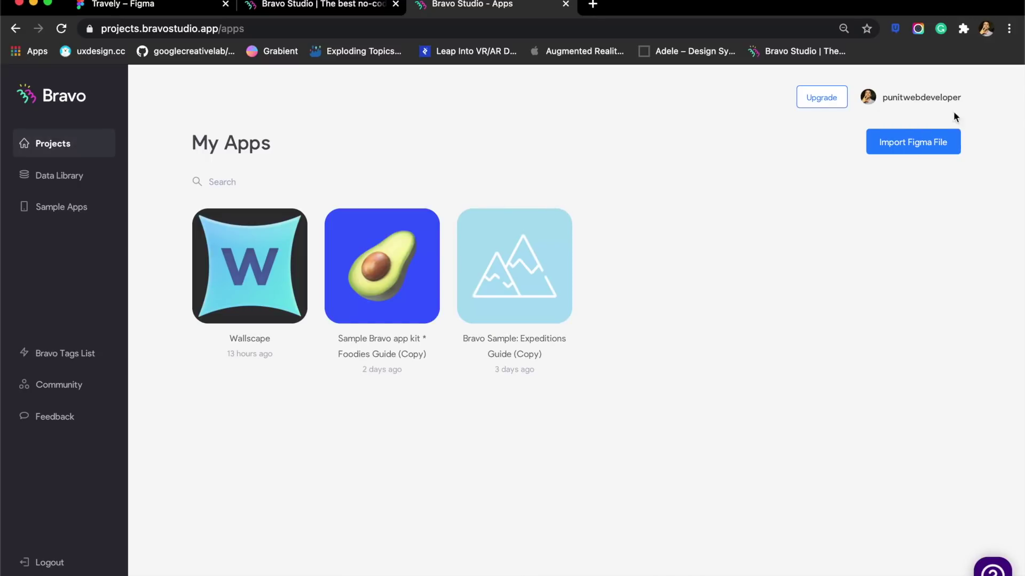
click(944, 150)
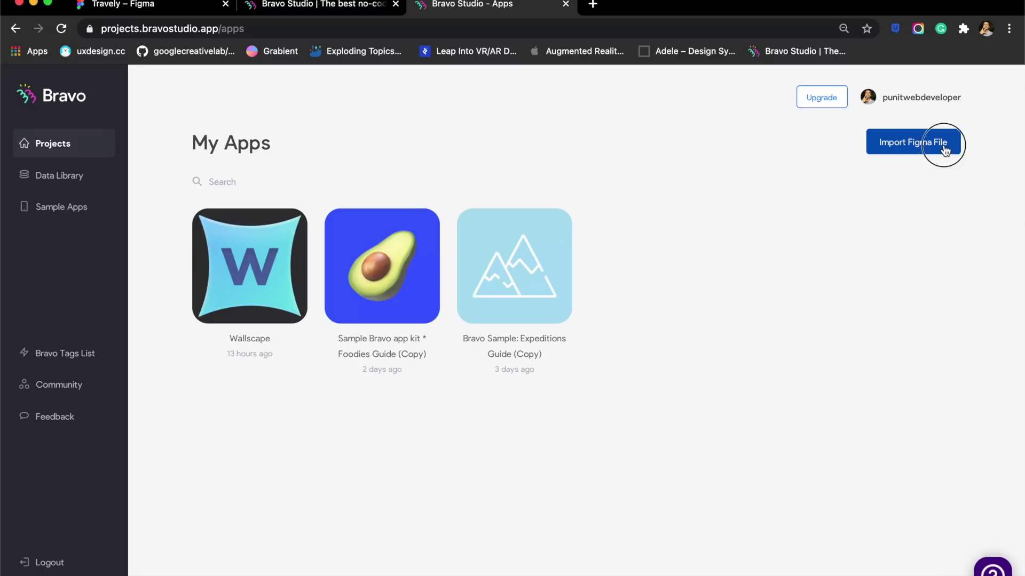
Close the leftover Bravo landing tab and copy the Travely file's share link
click(309, 8)
click(395, 4)
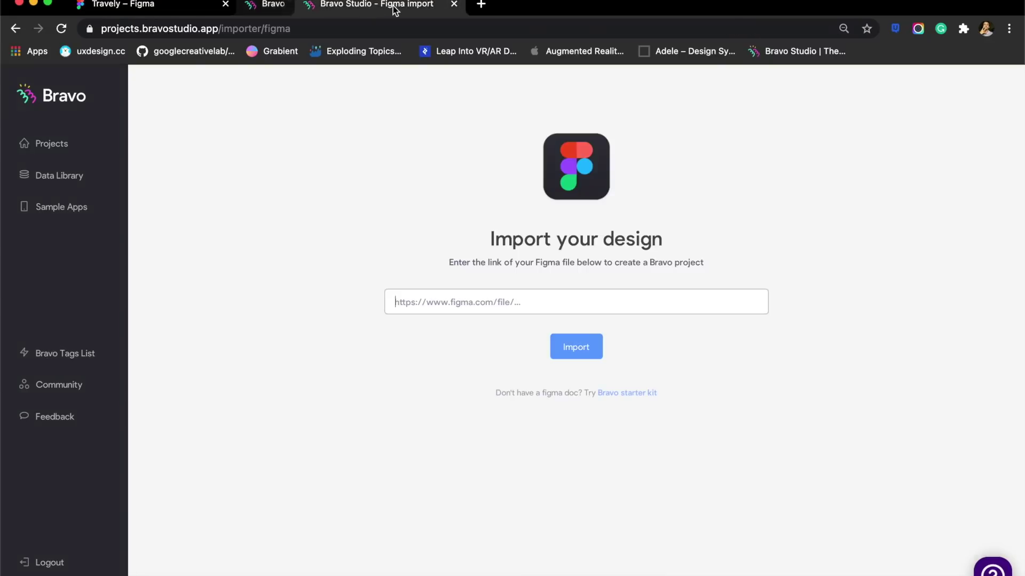
click(193, 12)
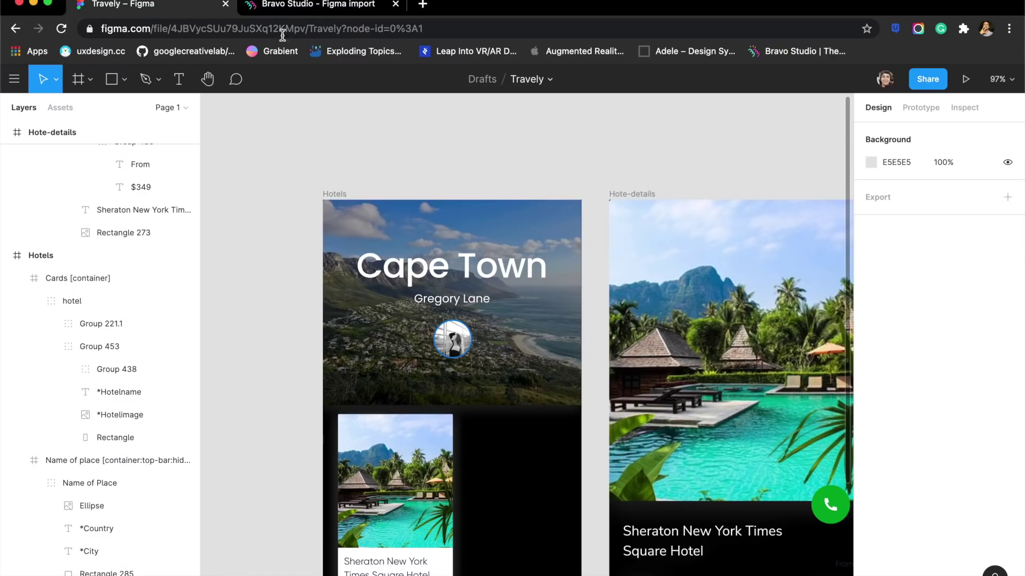
click(928, 79)
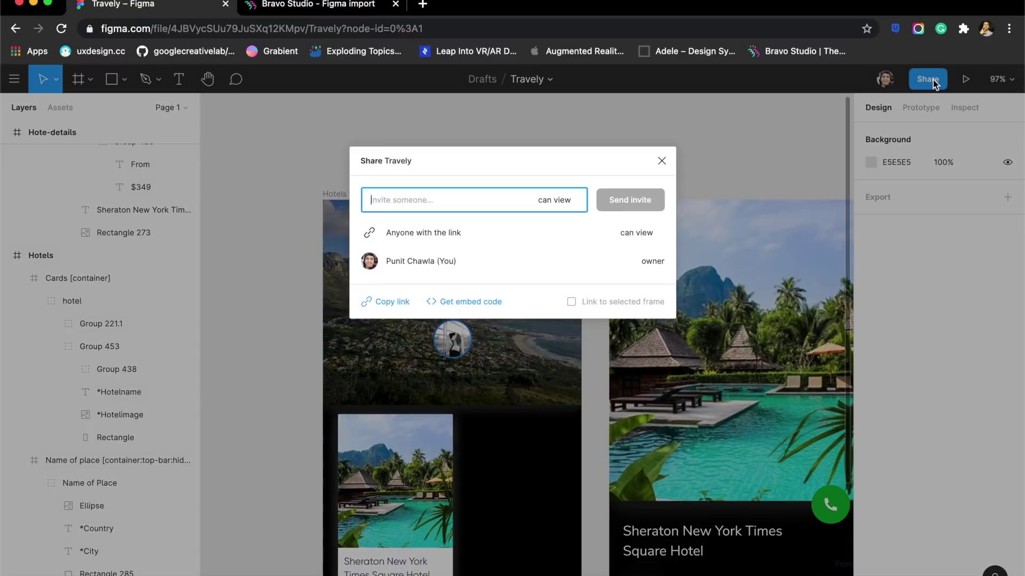
click(382, 302)
Paste the Travely link into Bravo's import field and import it
click(319, 6)
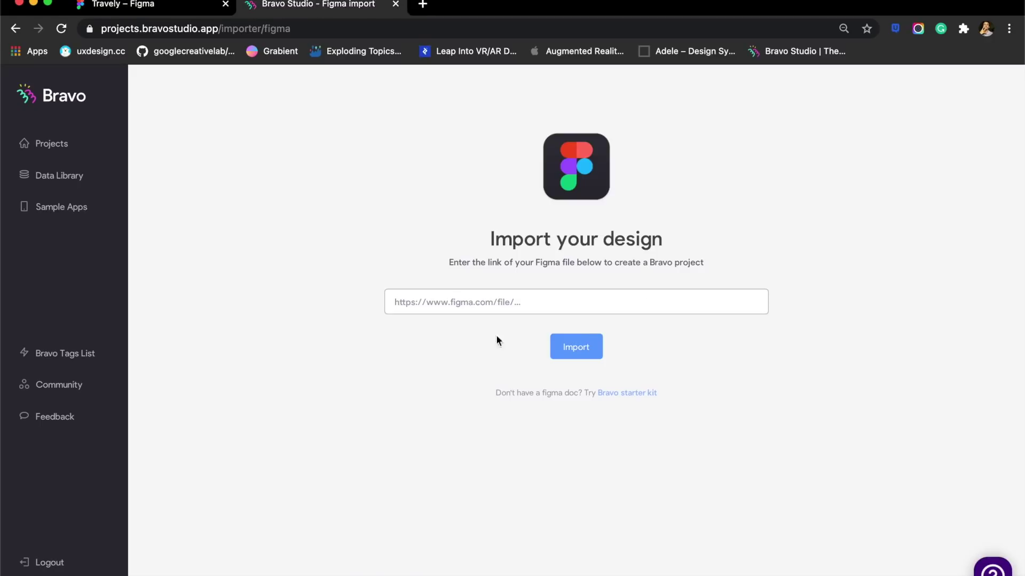
click(534, 299)
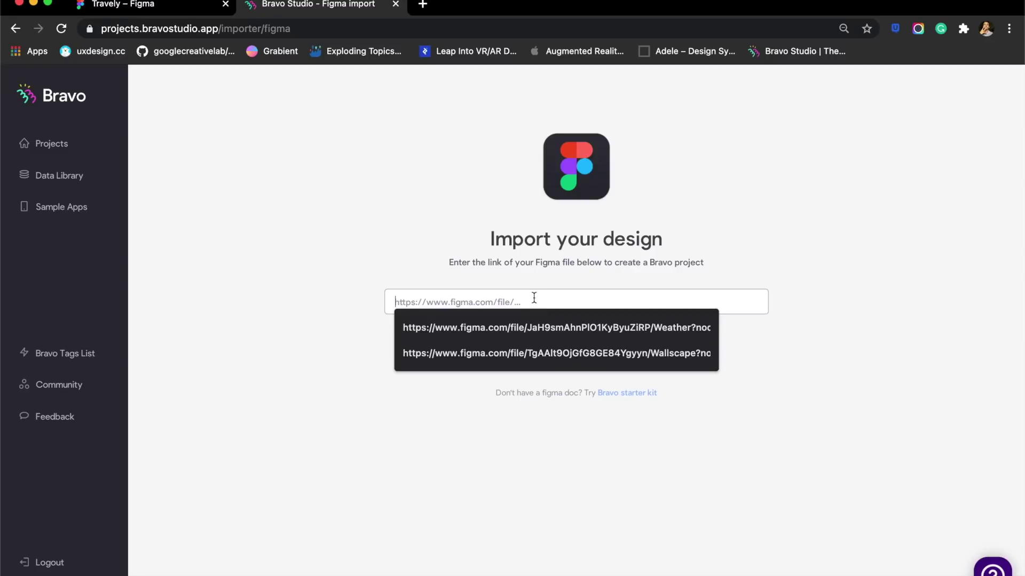
key(super+v)
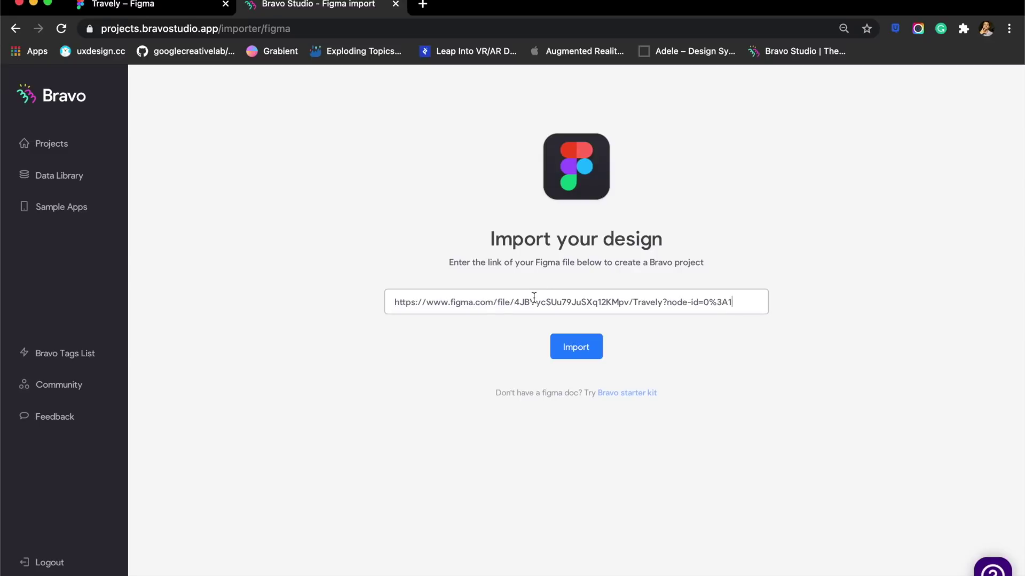
click(590, 347)
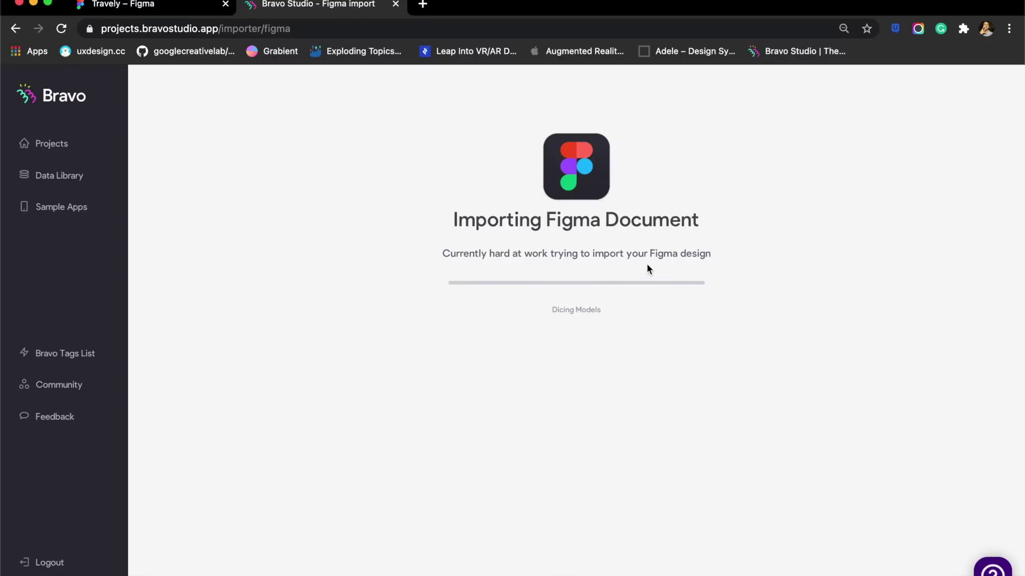
Link the Hotels screen's Cards [container] to Hote-details as a prototype interaction
drag(234, 88, 280, 95)
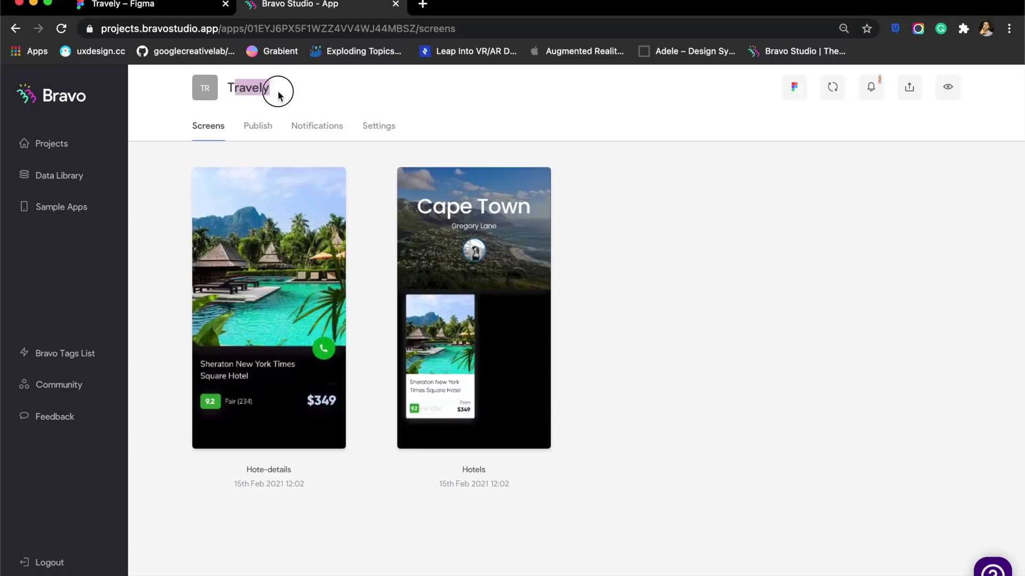
click(320, 93)
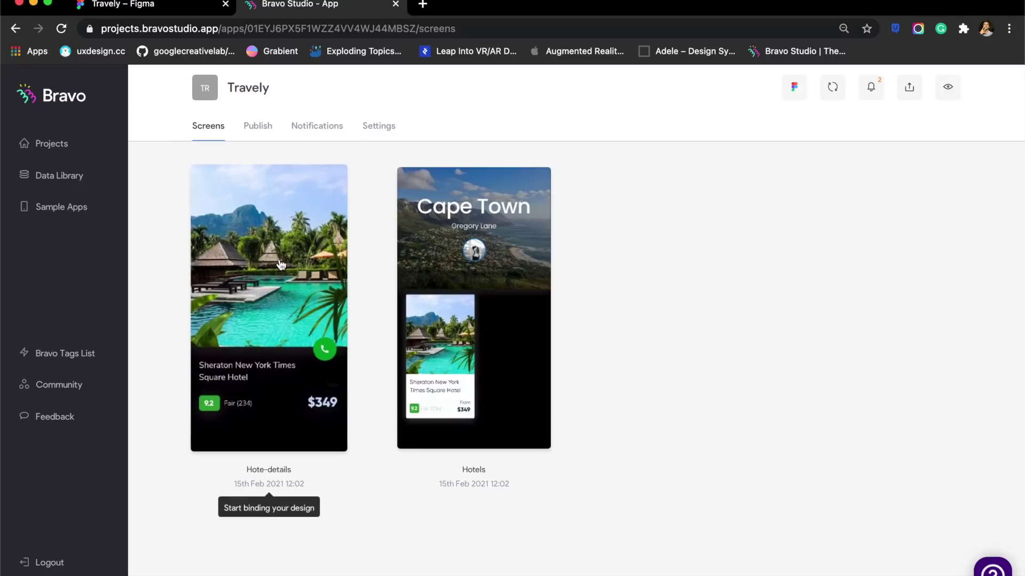
key(ctrl+1)
scroll(435, 266, down, 2)
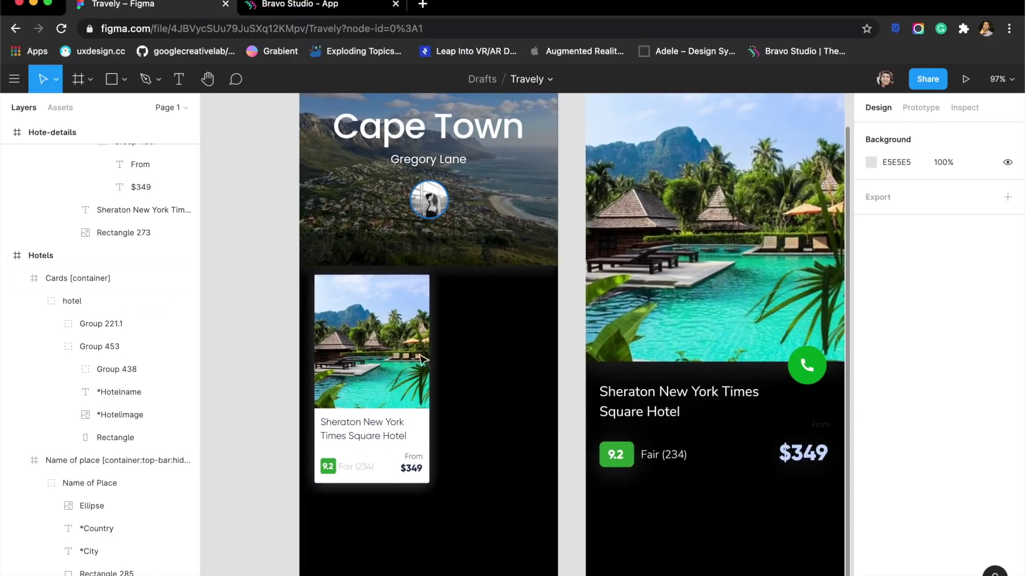
click(411, 326)
click(921, 107)
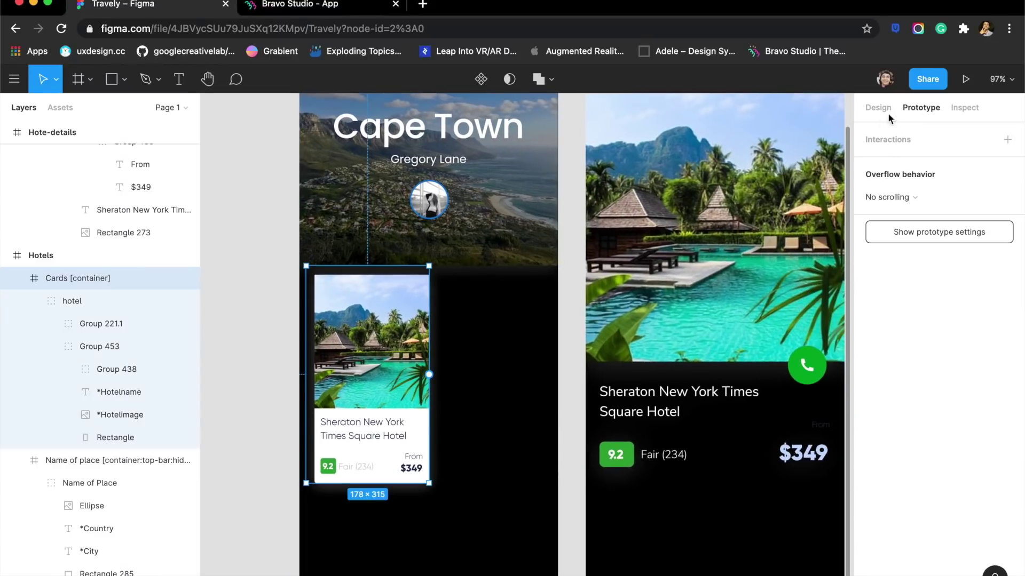
click(429, 375)
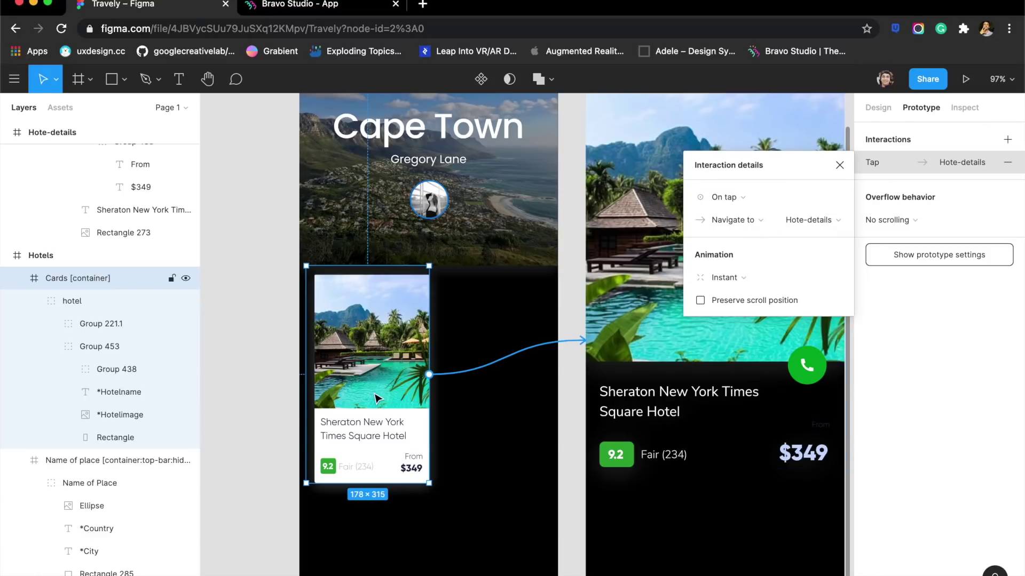
Sync the Bravo Travely project to pull in the latest Figma changes
scroll(377, 397, down, 3)
click(418, 167)
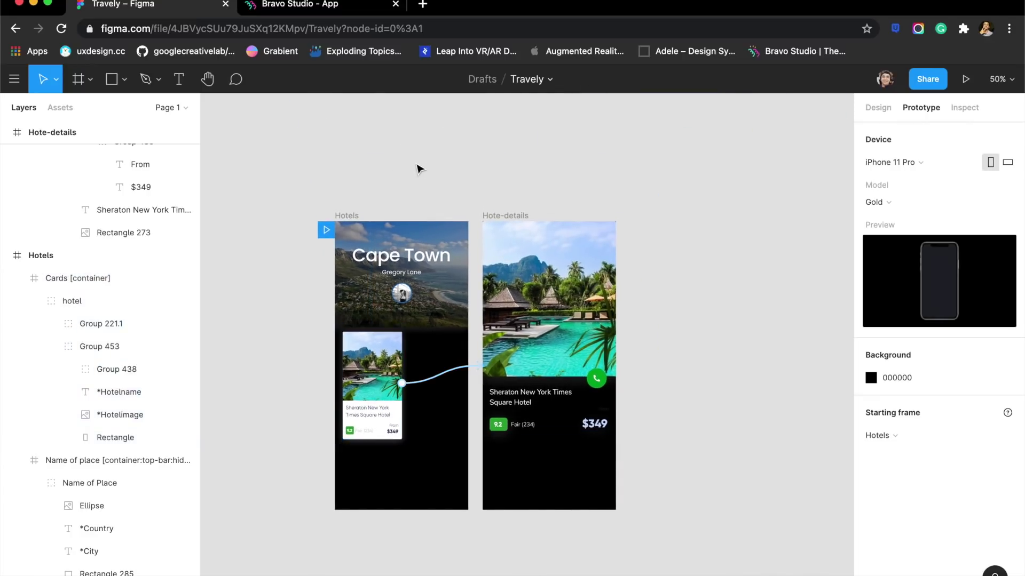
click(304, 6)
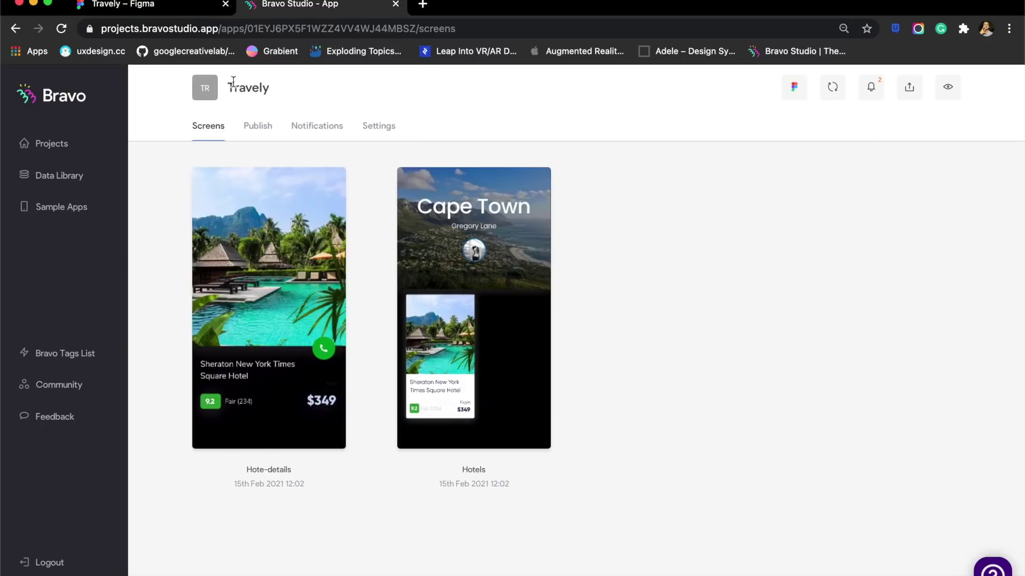
click(834, 94)
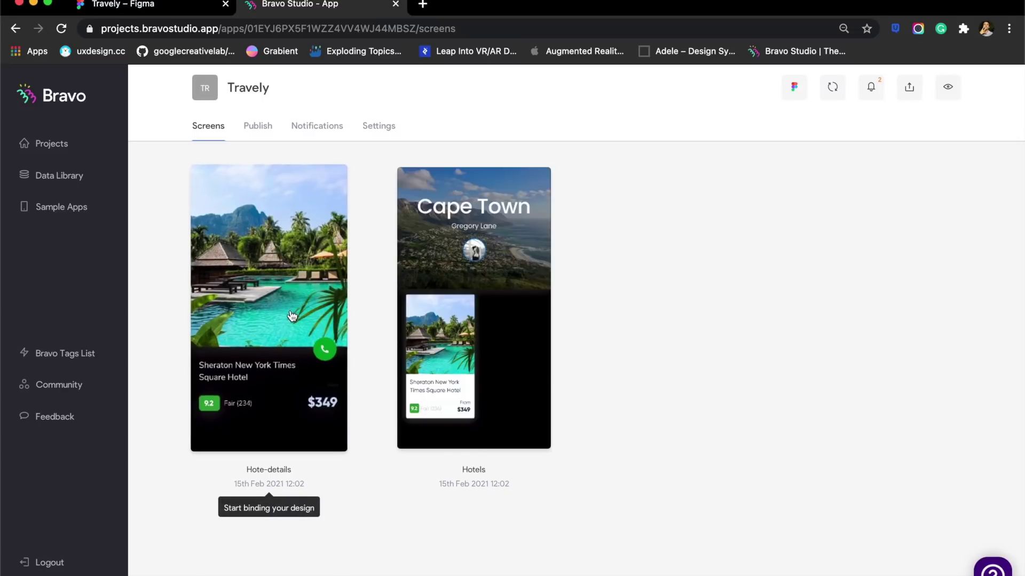
Go to airtable.com and create a new base from scratch
click(423, 4)
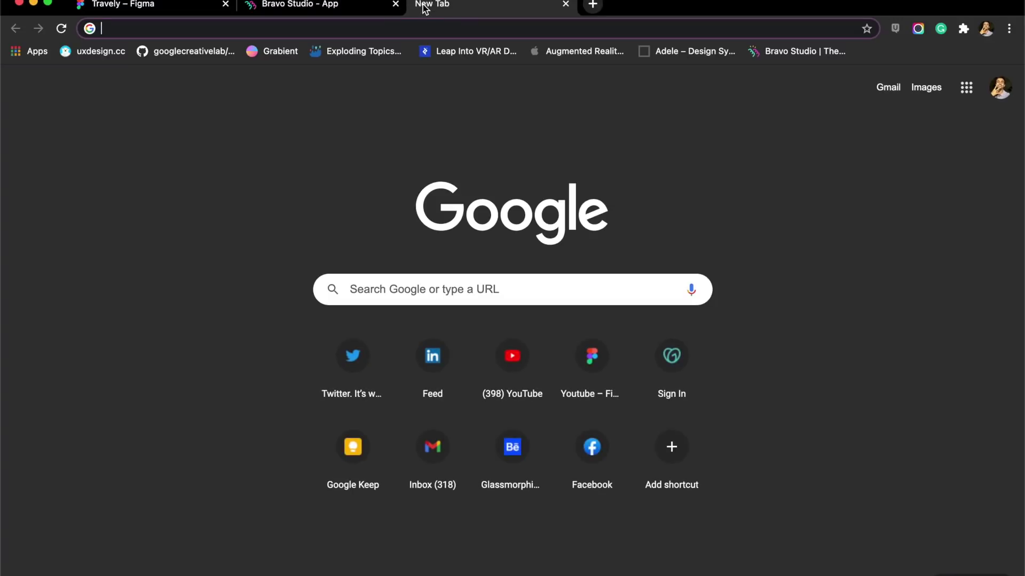
text(ai)
key(Return)
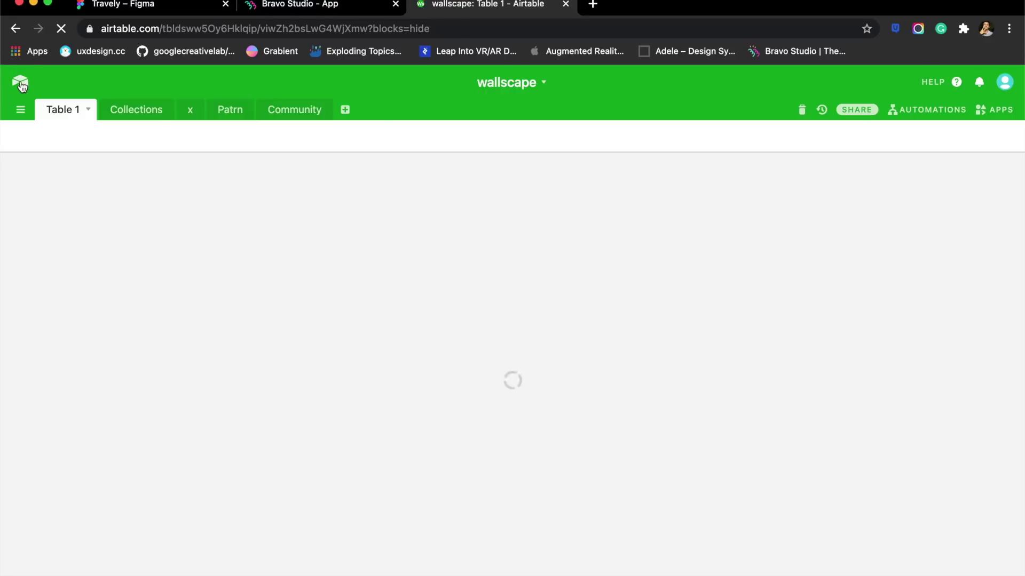
click(21, 84)
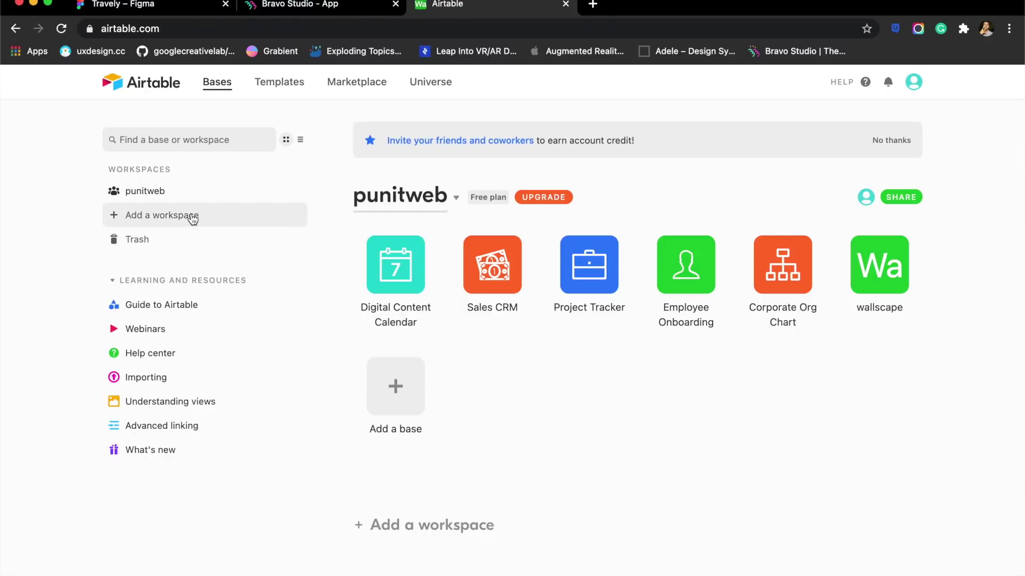
click(409, 396)
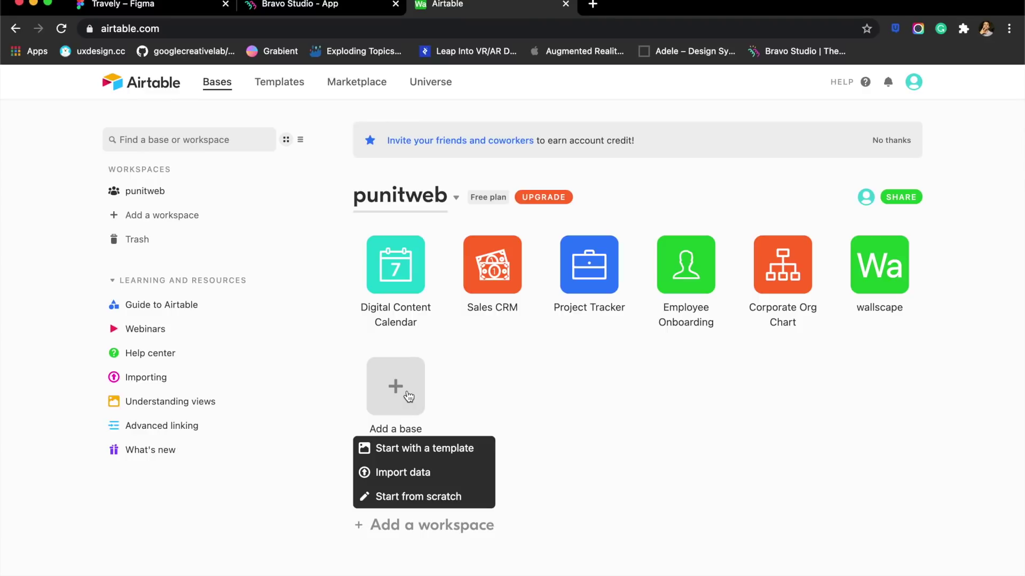
click(406, 499)
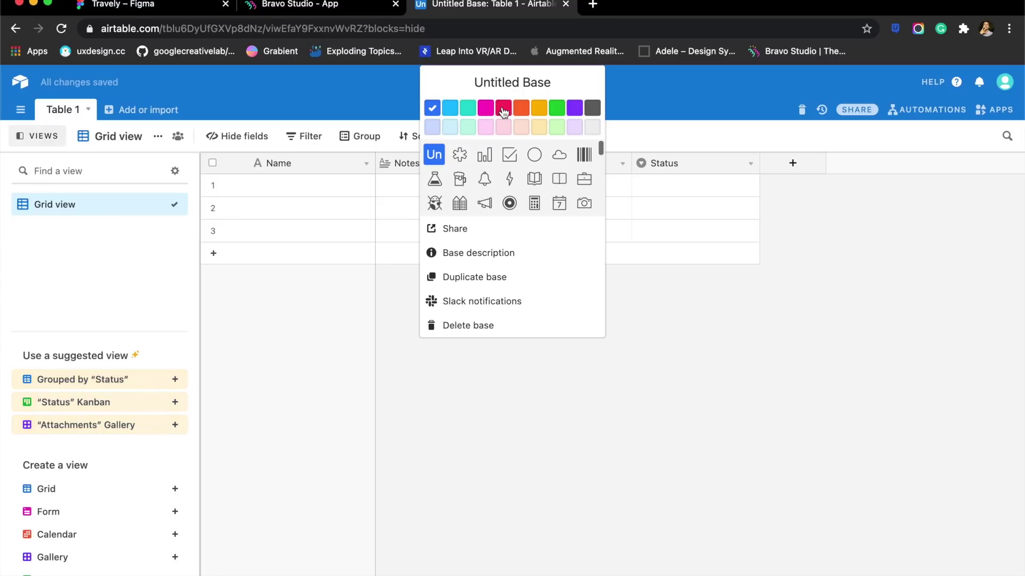
Colour the new base red and rename it Travely
click(504, 110)
click(358, 89)
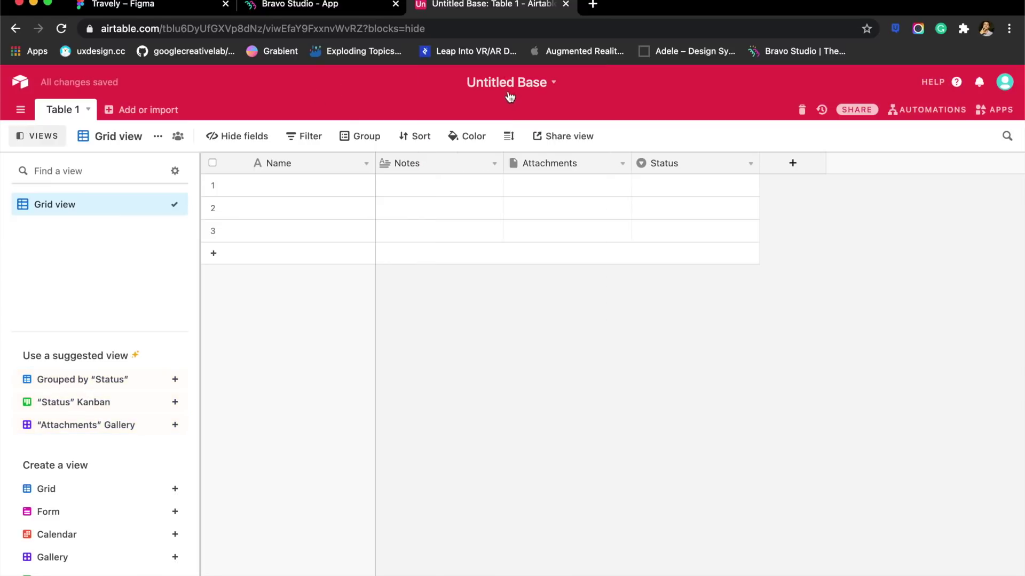
click(544, 83)
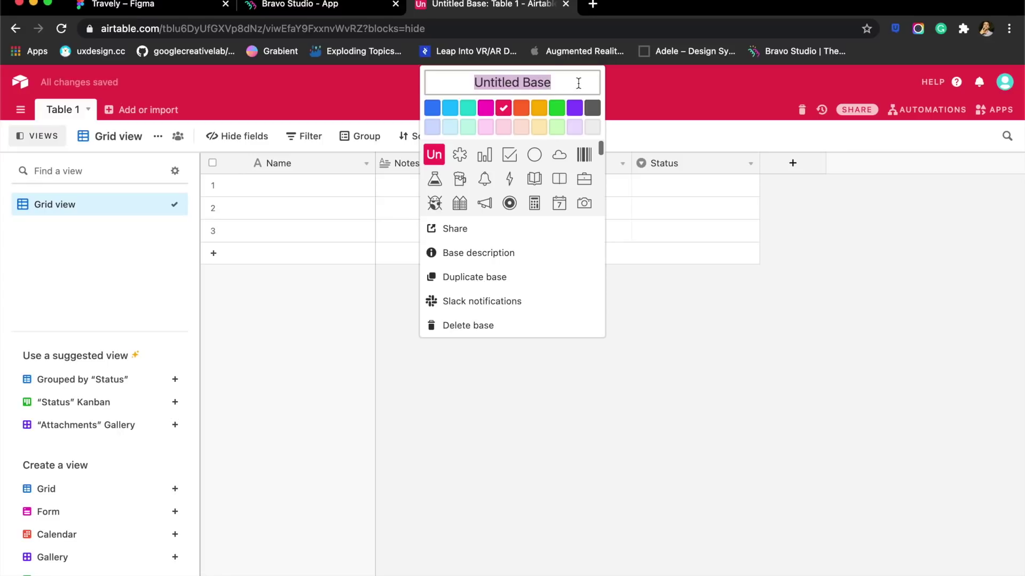
text(Travely)
key(Return)
Rename the primary Name field to 'Name of hotel'
click(283, 191)
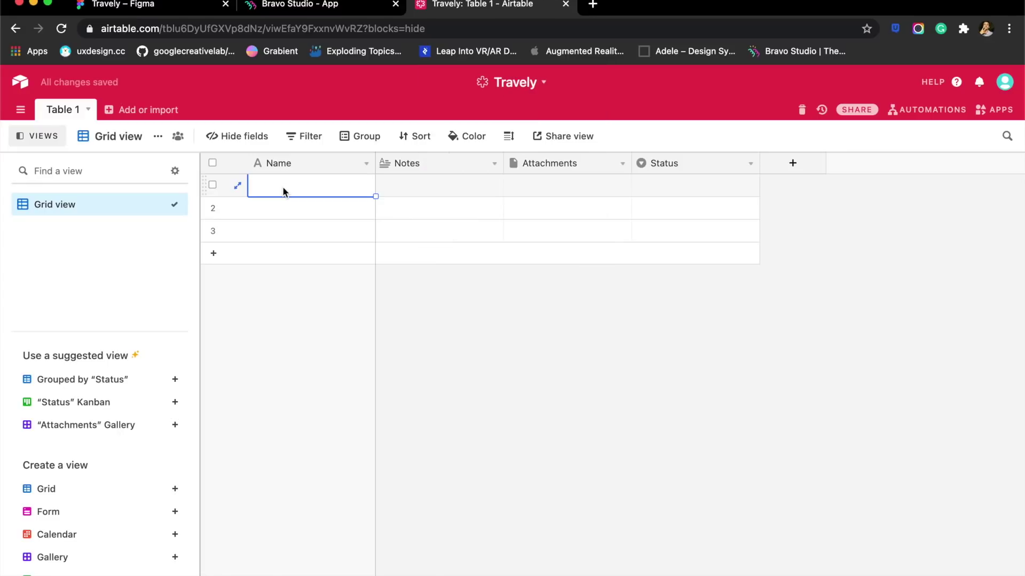
click(289, 187)
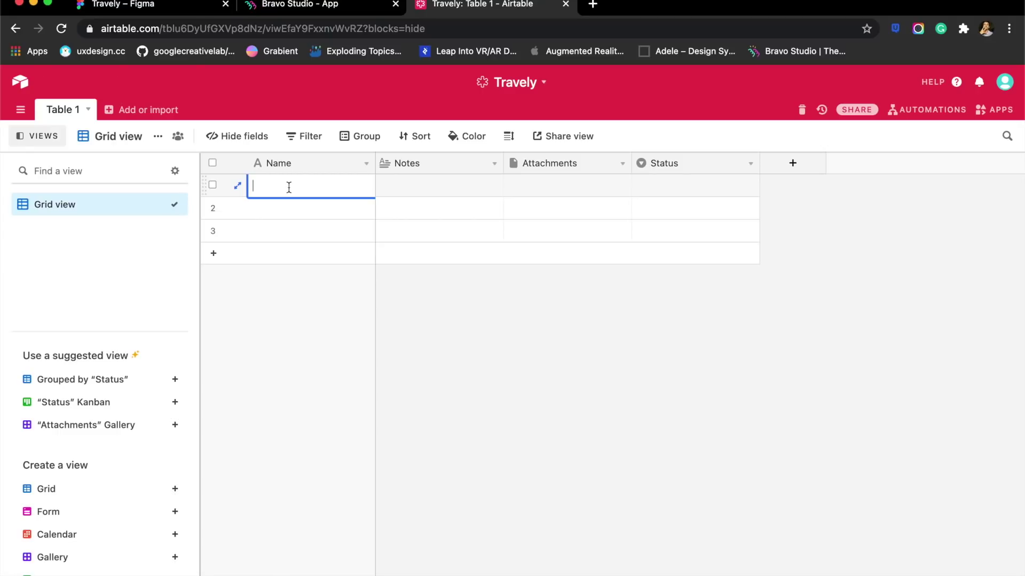
click(277, 163)
double_click(278, 164)
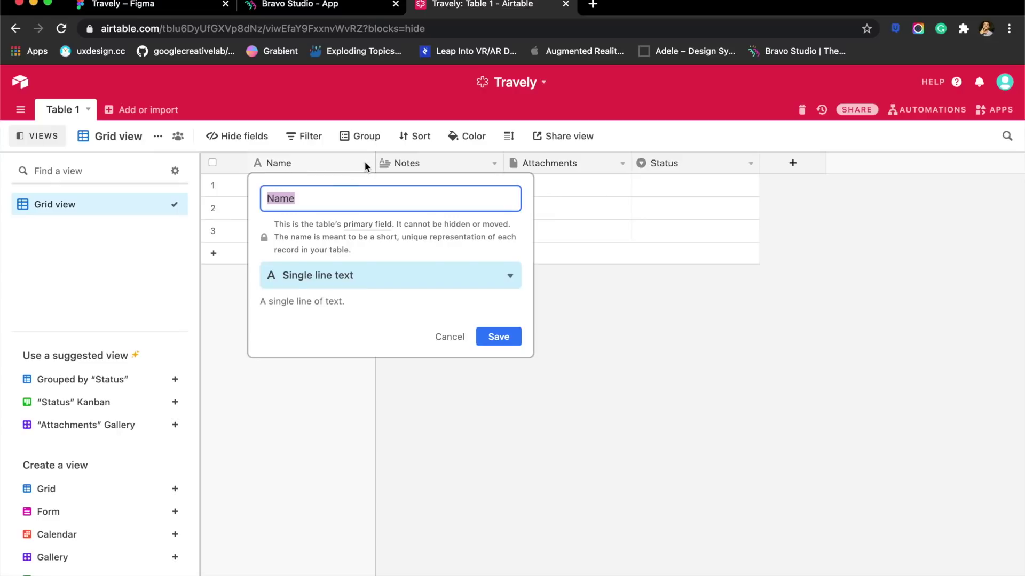
key(BackSpace)
text(Name of )
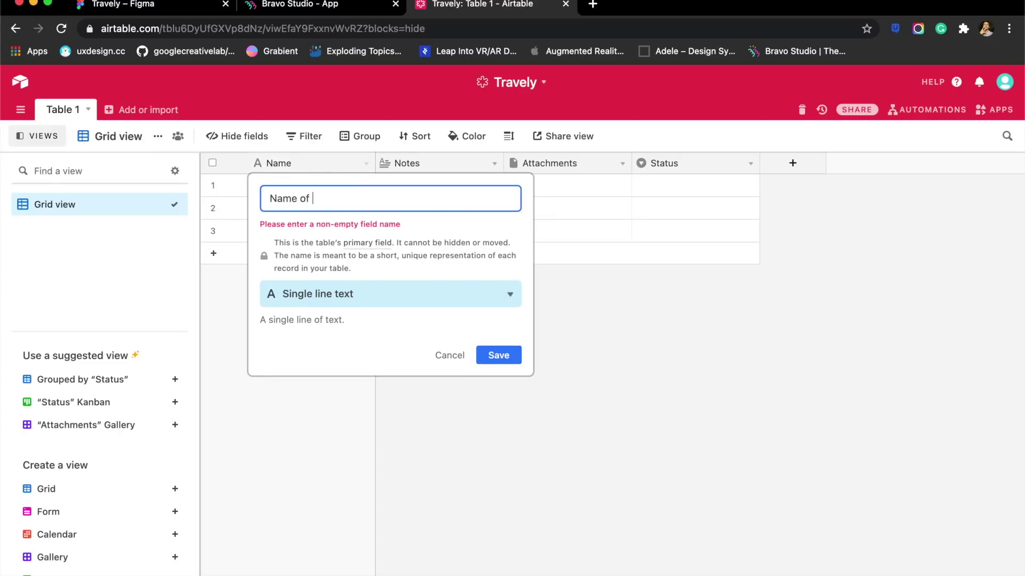
text(hotel)
key(Return)
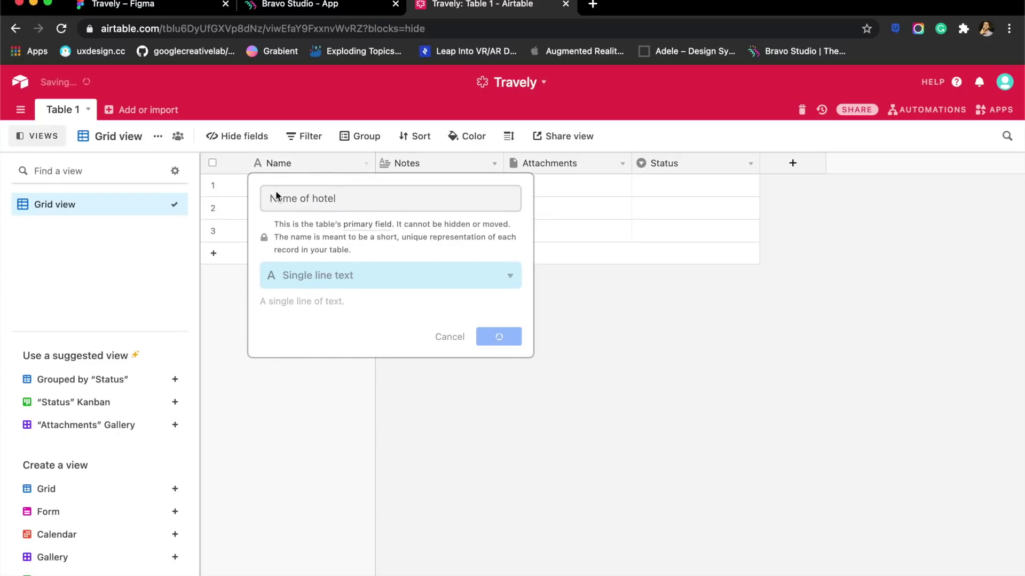
Type a sample villa name into the first record's hotel name cell
double_click(277, 188)
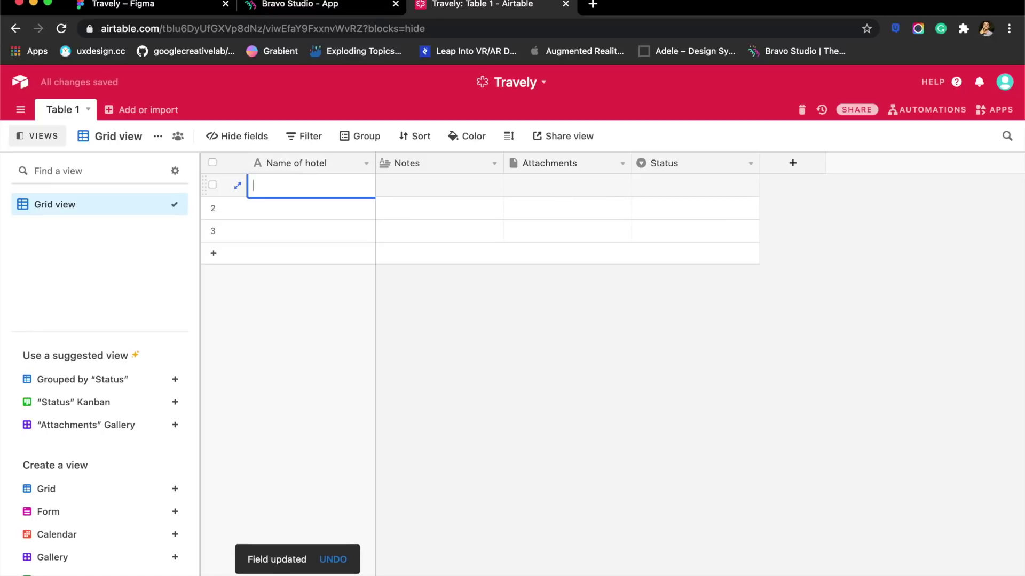
text(Punit's Wond)
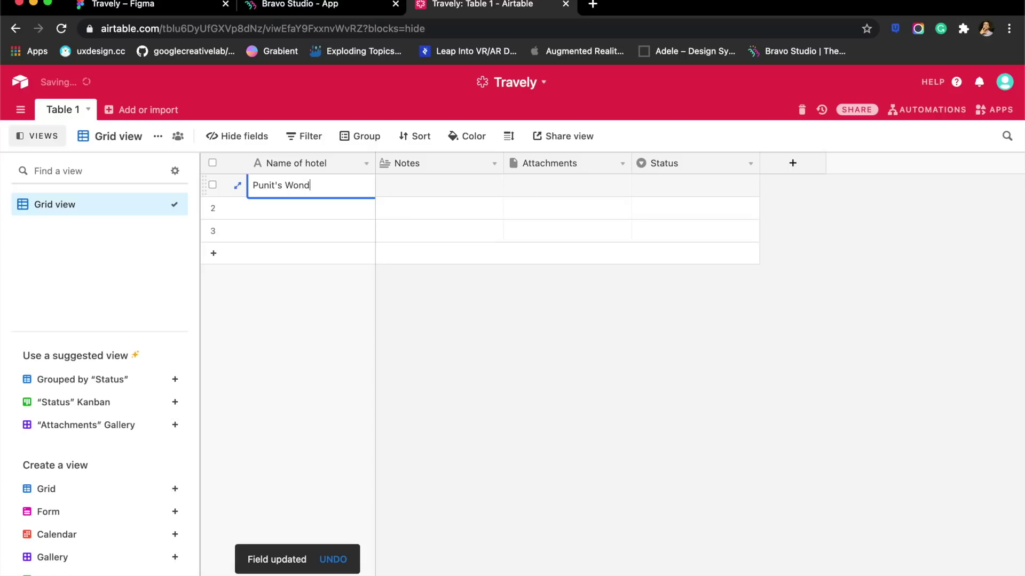
text(erful Vil)
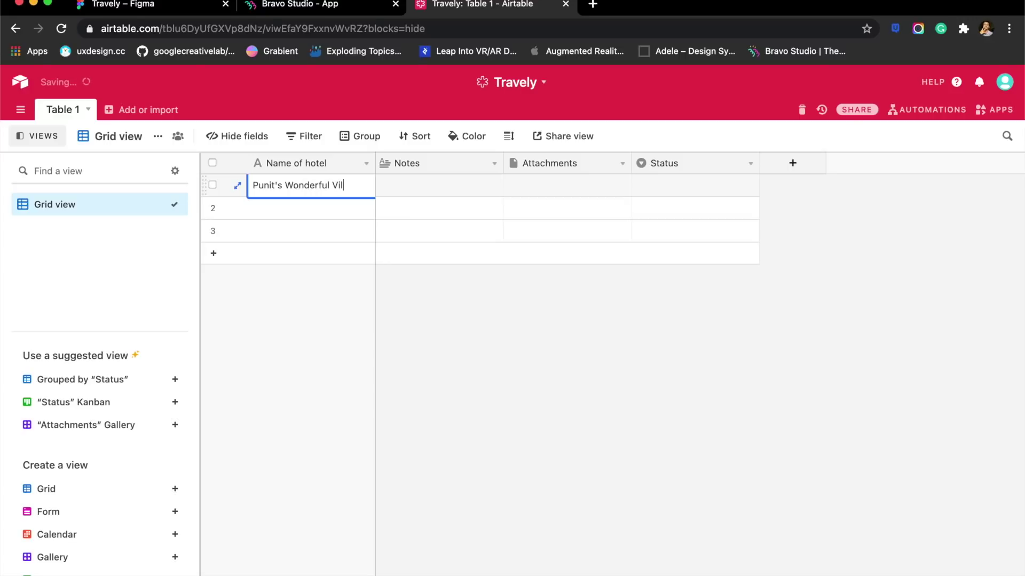
key(super+1)
scroll(353, 363, up, 5)
scroll(353, 363, up, 3)
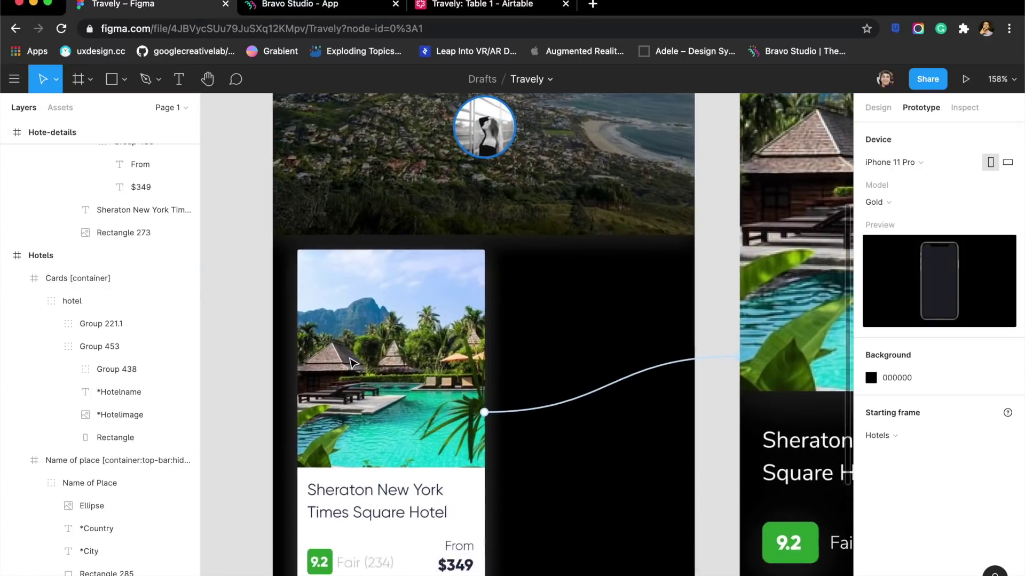
click(419, 184)
scroll(419, 184, up, 3)
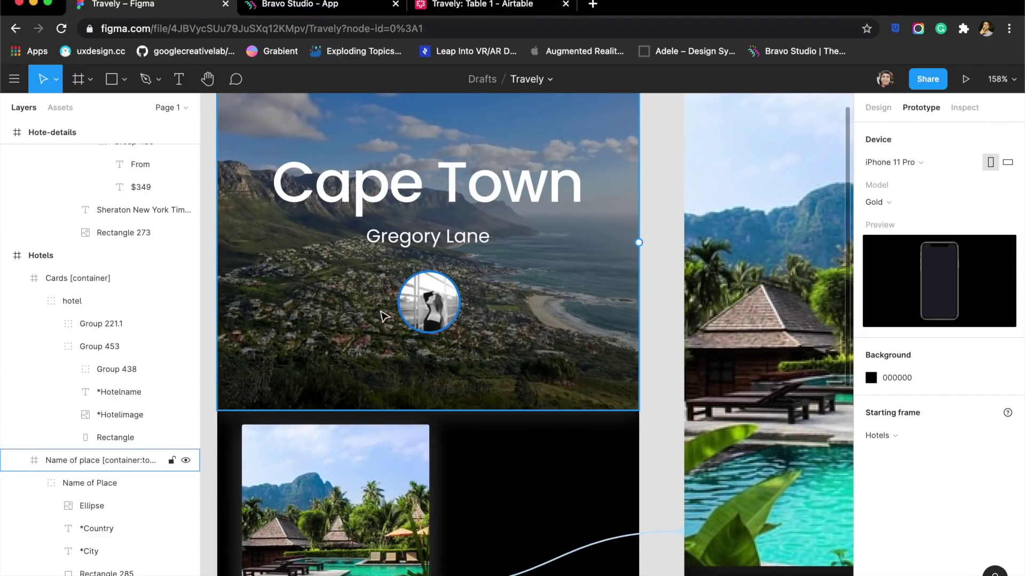
scroll(384, 315, down, 3)
click(370, 555)
scroll(416, 491, down, 2)
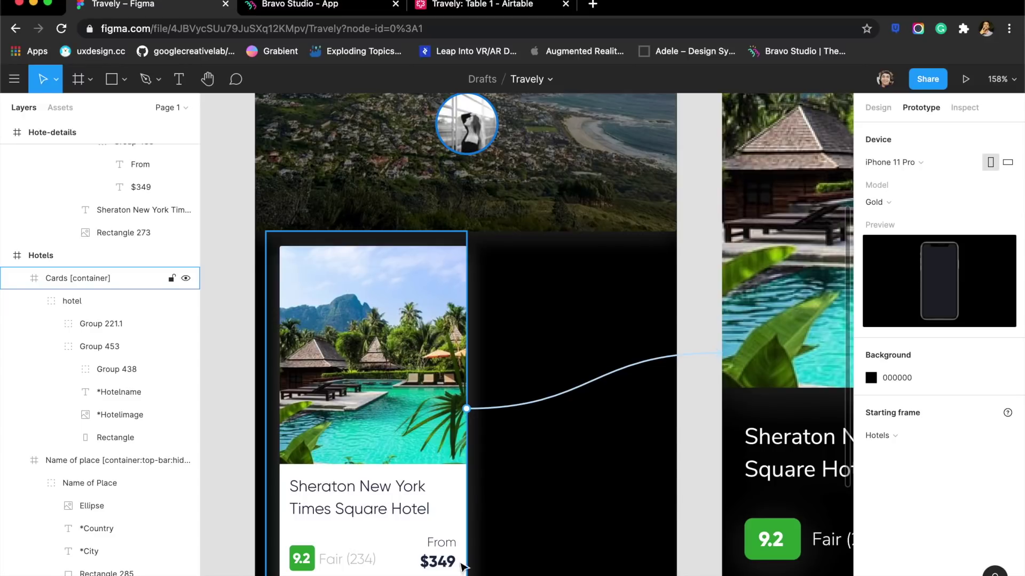
Rename the Notes field to Price and change its type to single line text
click(448, 4)
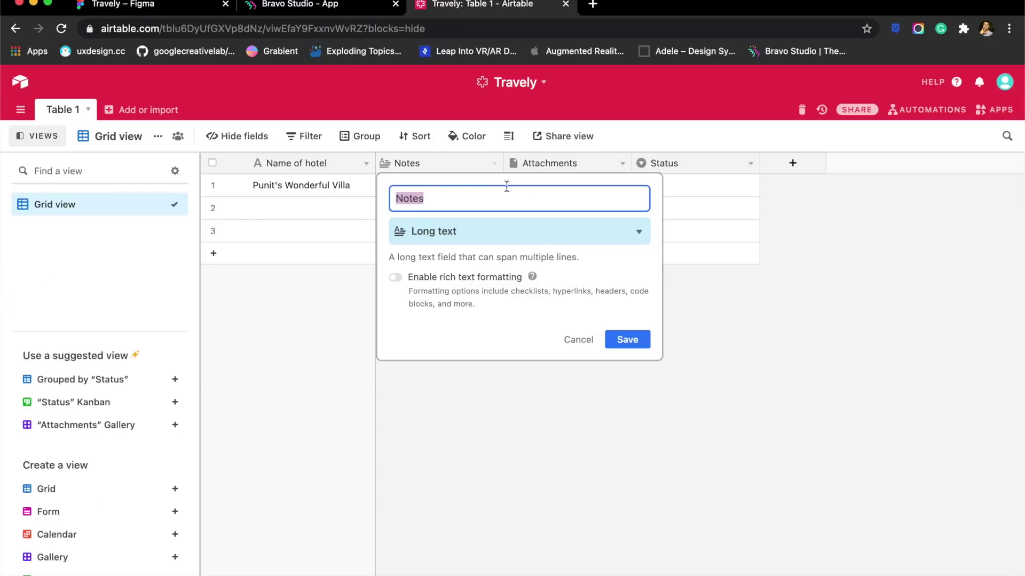
text(Price)
key(Return)
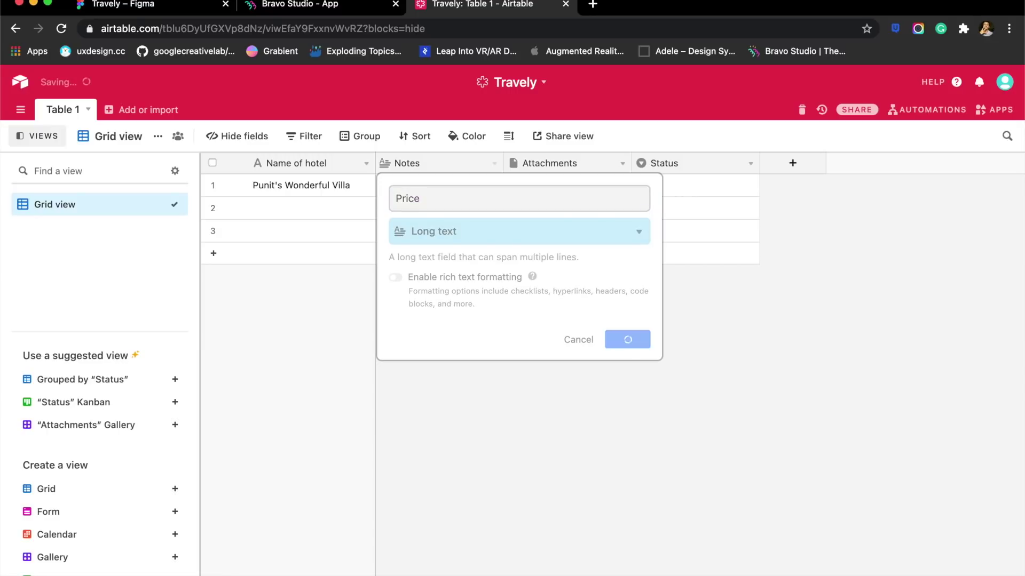
click(495, 165)
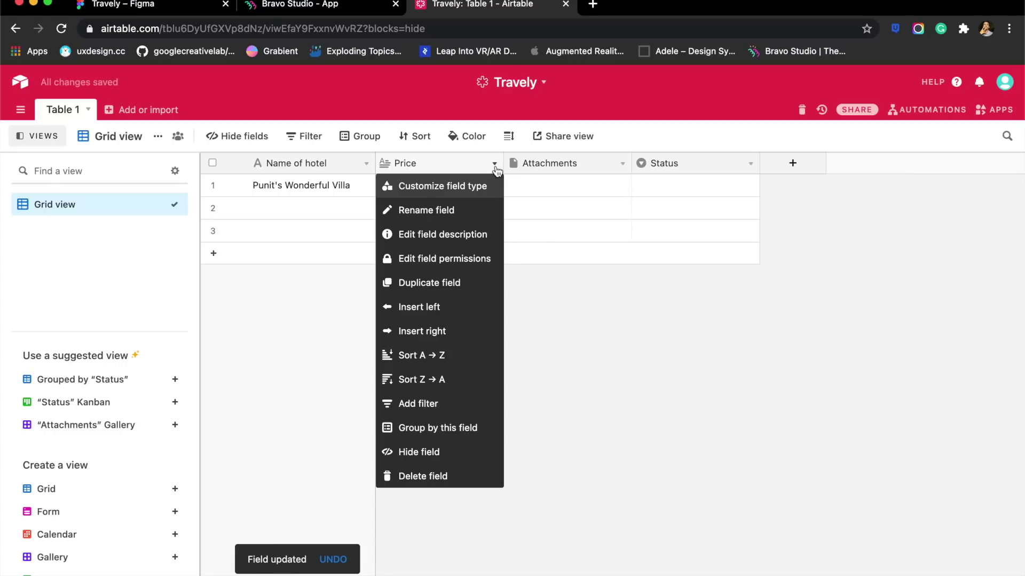
click(459, 185)
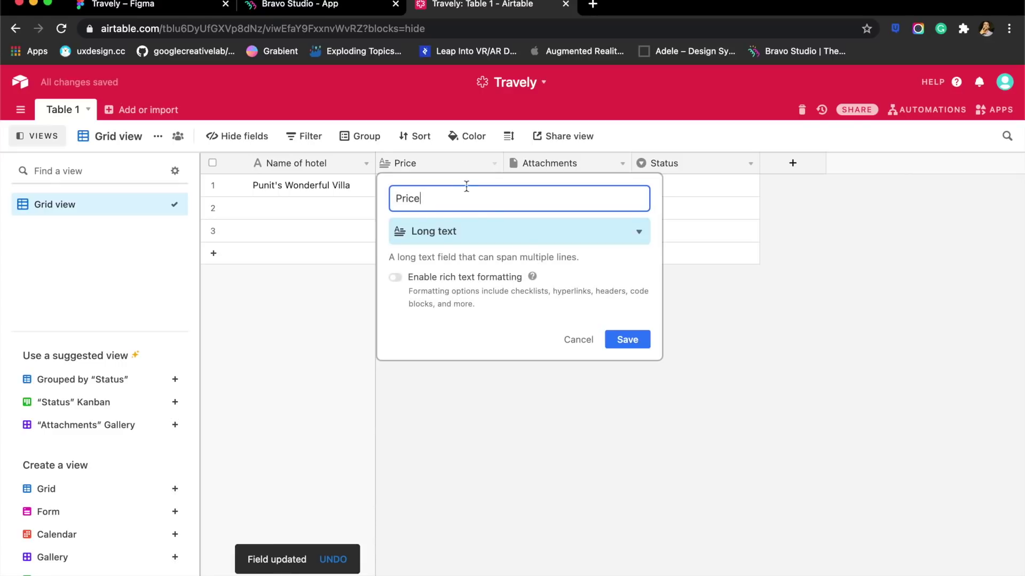
click(519, 235)
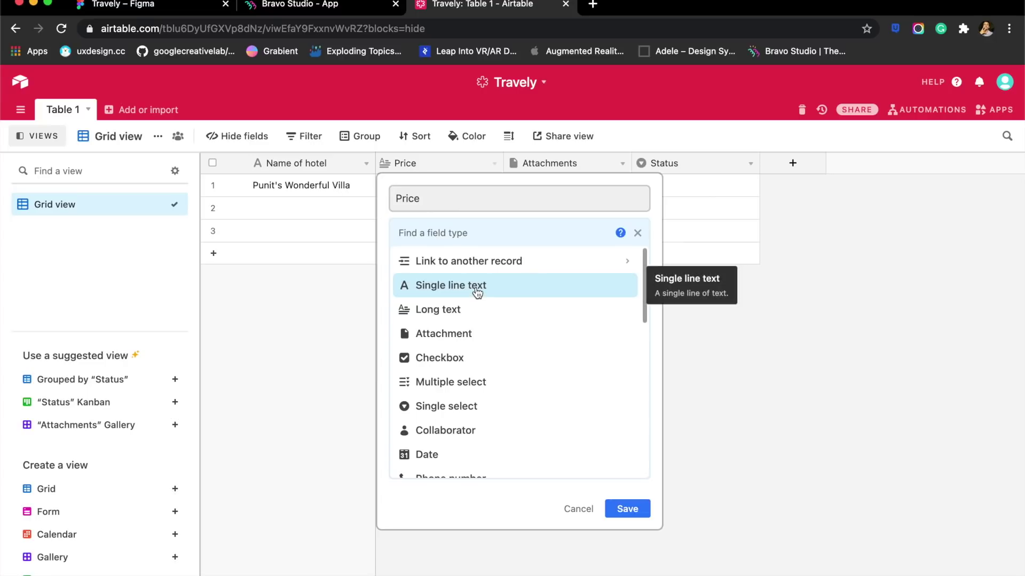
click(477, 292)
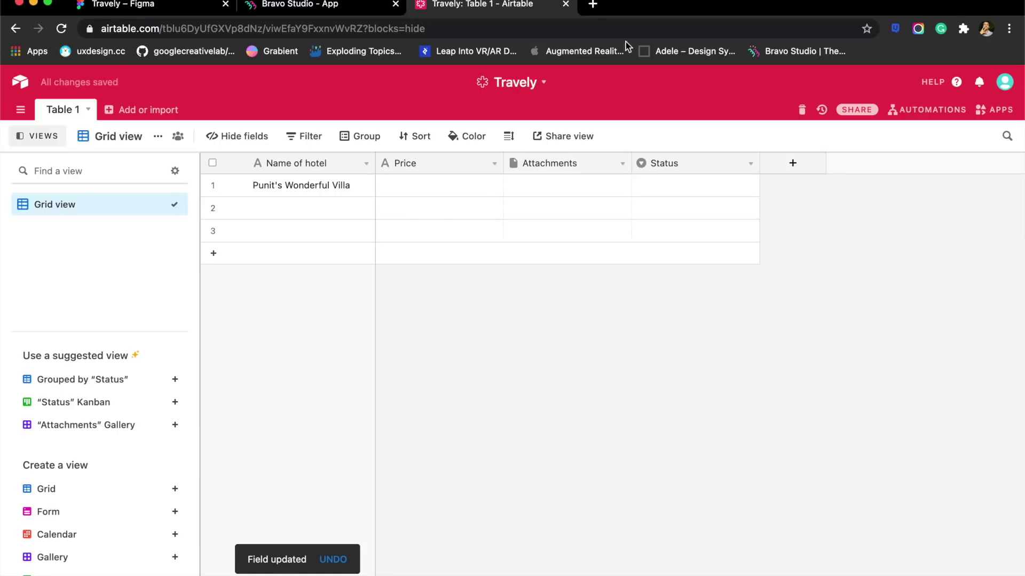
Open unsplash.com in a new tab and search for 'beautiful hotel' photos
click(593, 4)
text(unsplash.com)
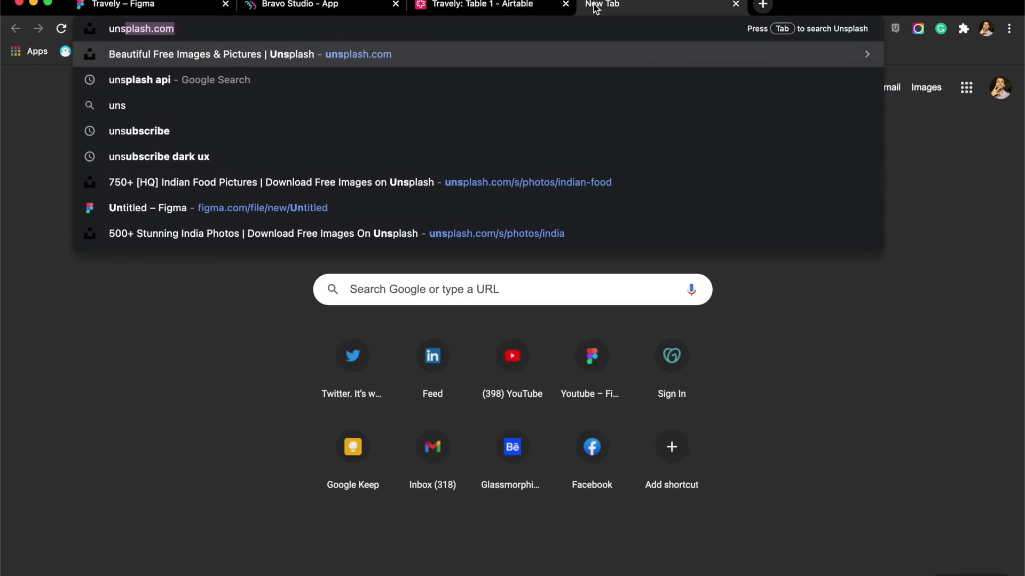
key(Return)
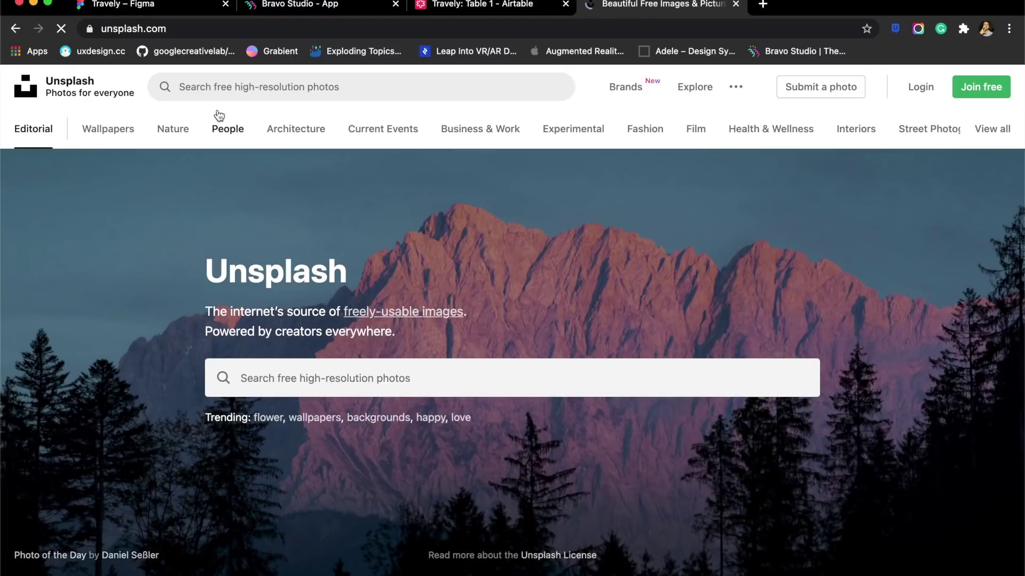
click(417, 378)
text(beautifu)
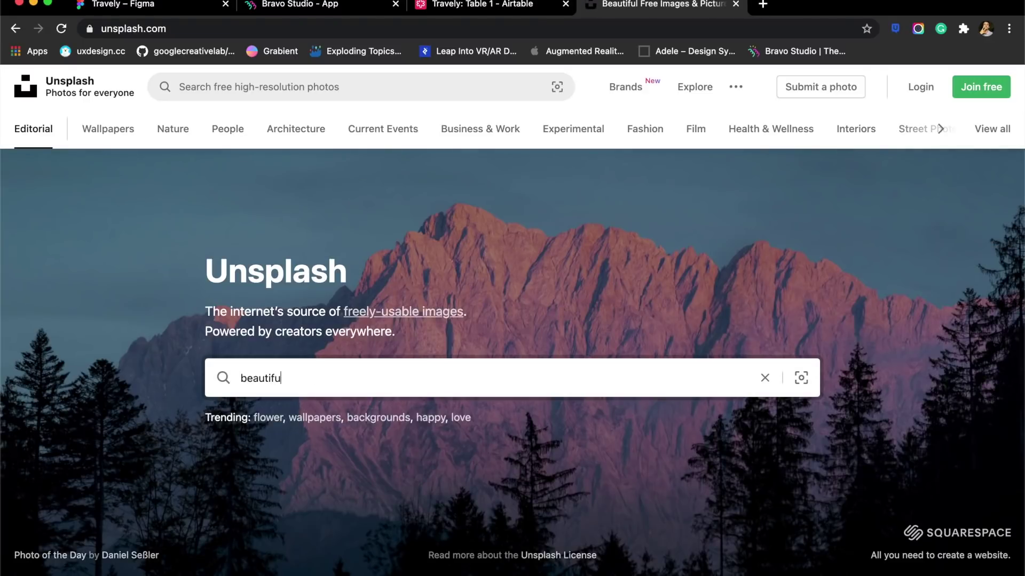
text(l g)
key(BackSpace)
text(hotel)
key(Return)
Open a swimming-pool photo from the results and bring up its save options
scroll(331, 406, down, 5)
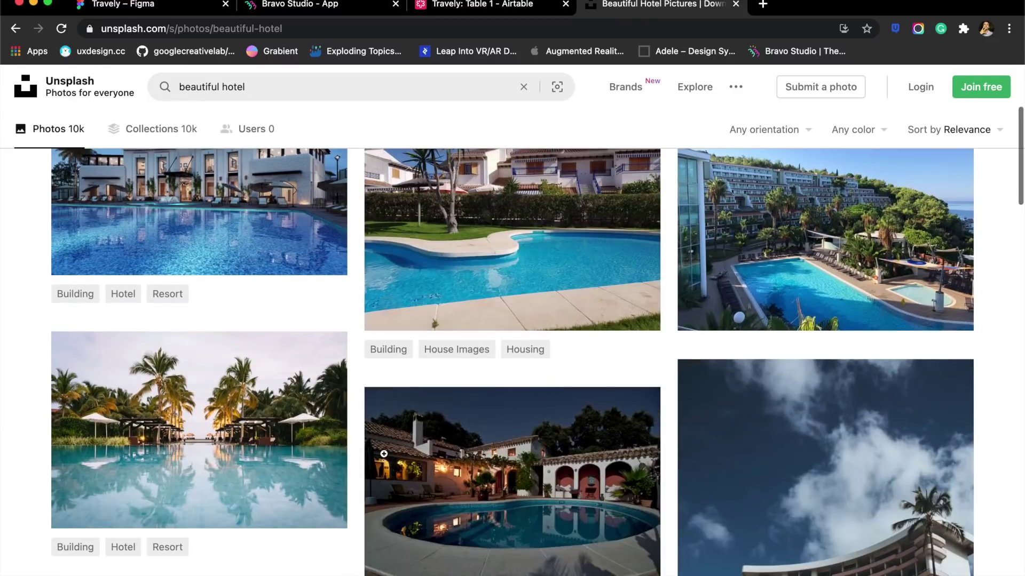
scroll(339, 417, down, 5)
click(339, 416)
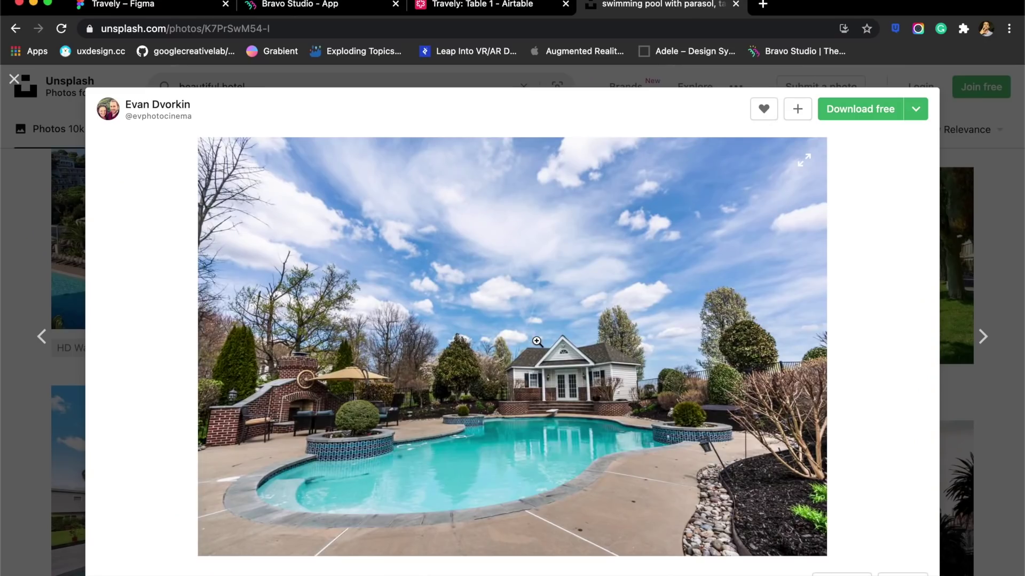
right_click(538, 339)
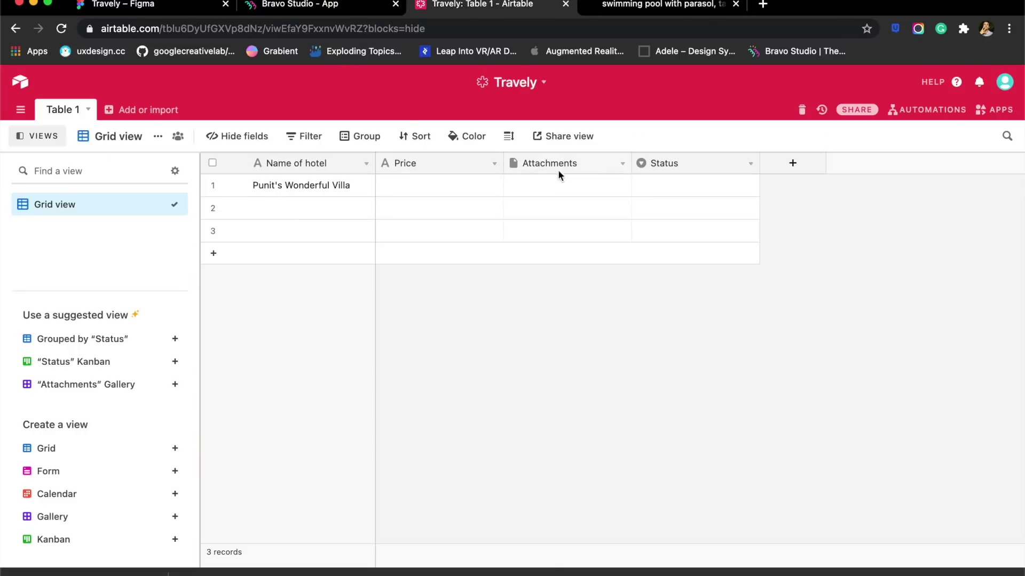
Attach the downloaded pool photo from Downloads to the first record
click(547, 188)
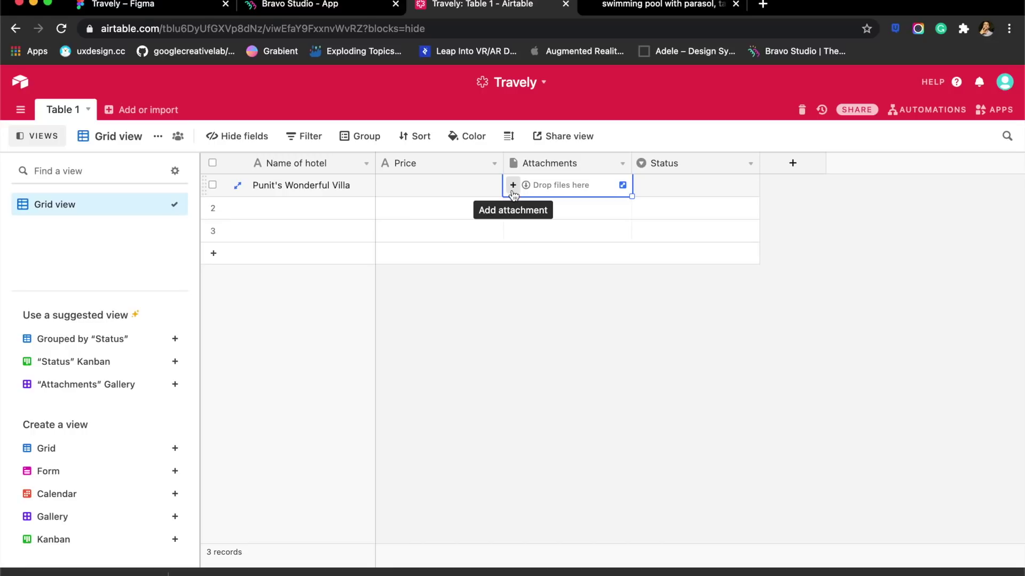
click(513, 194)
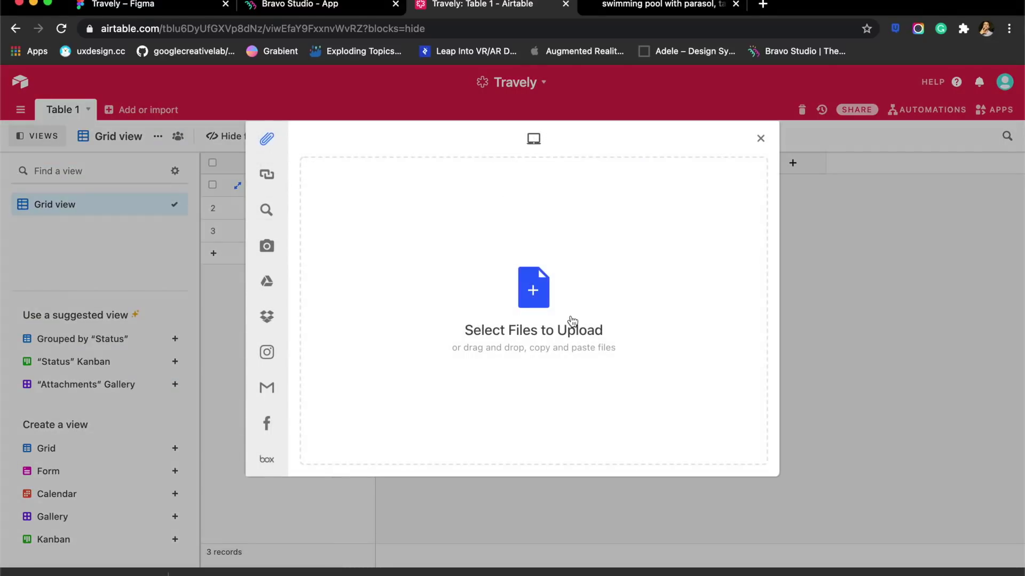
click(572, 320)
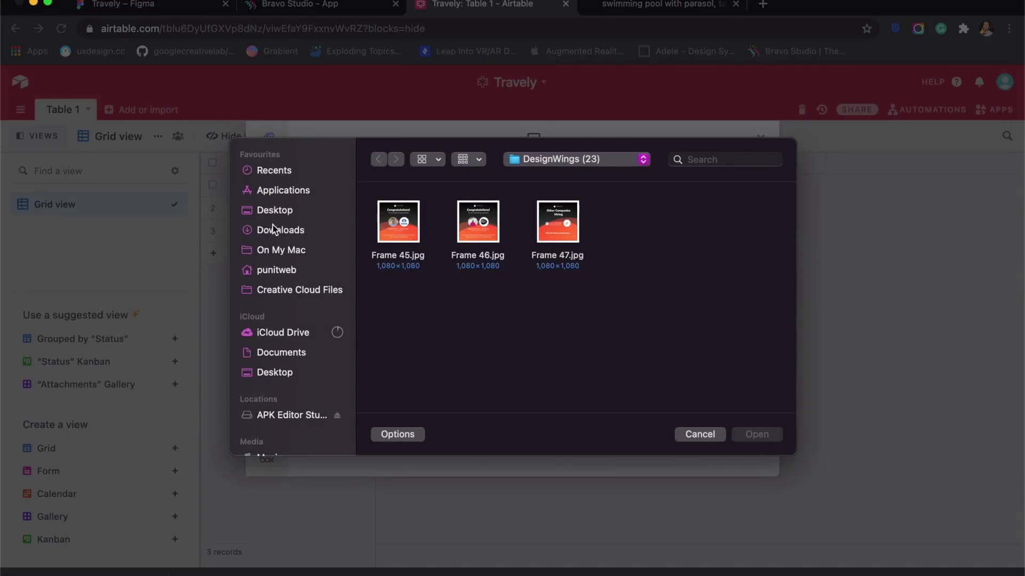
click(274, 230)
double_click(400, 222)
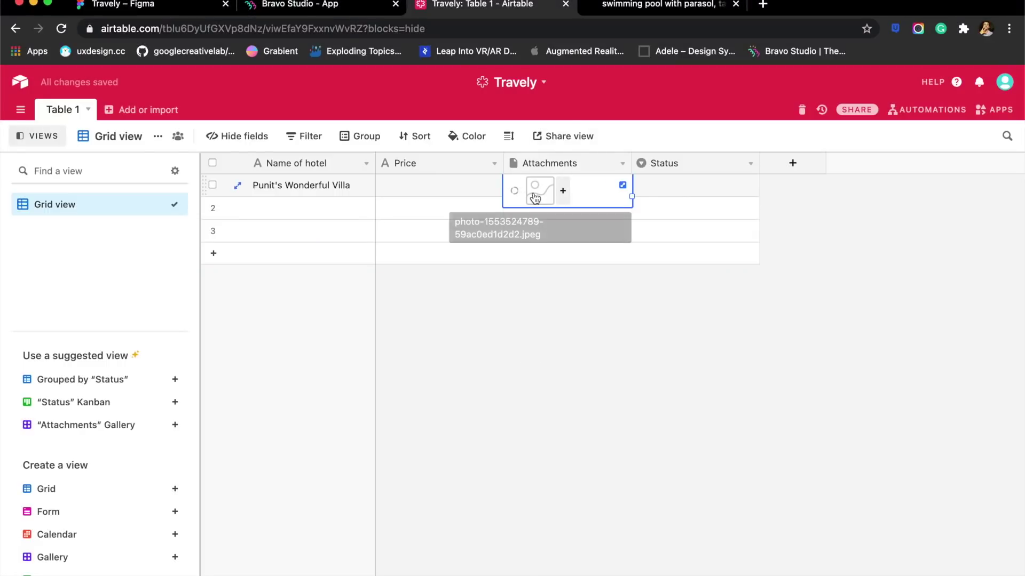
Enter $100 as the first record's Price
click(439, 190)
text($100)
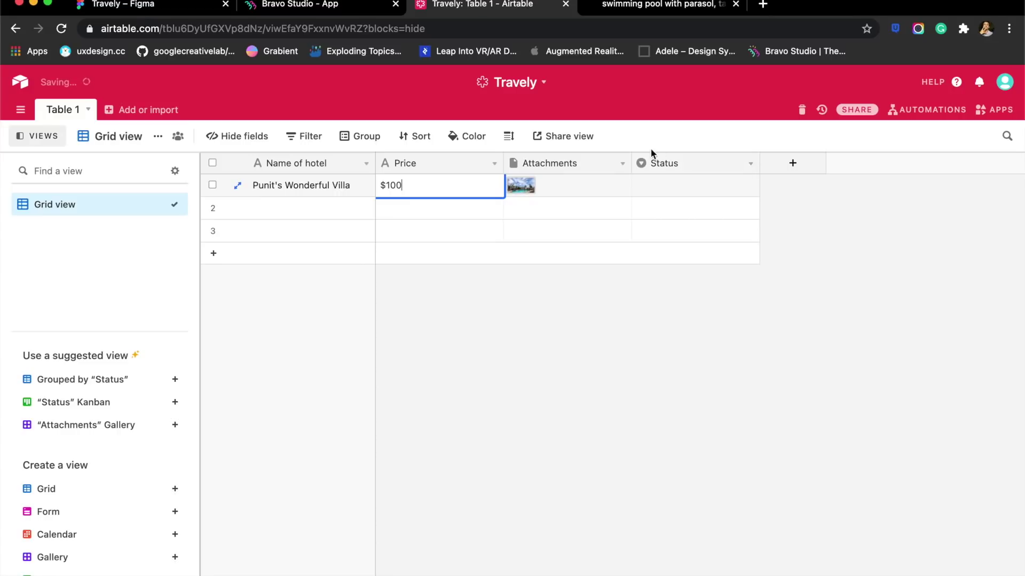
double_click(721, 169)
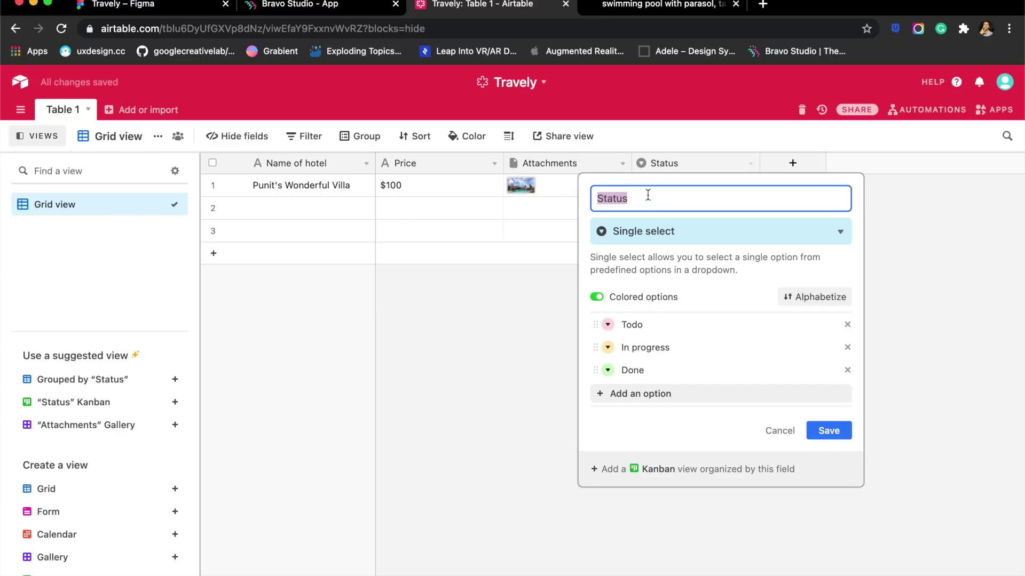
Rename the Status field to City as single line text and enter Delhi in the first record
text(Cu)
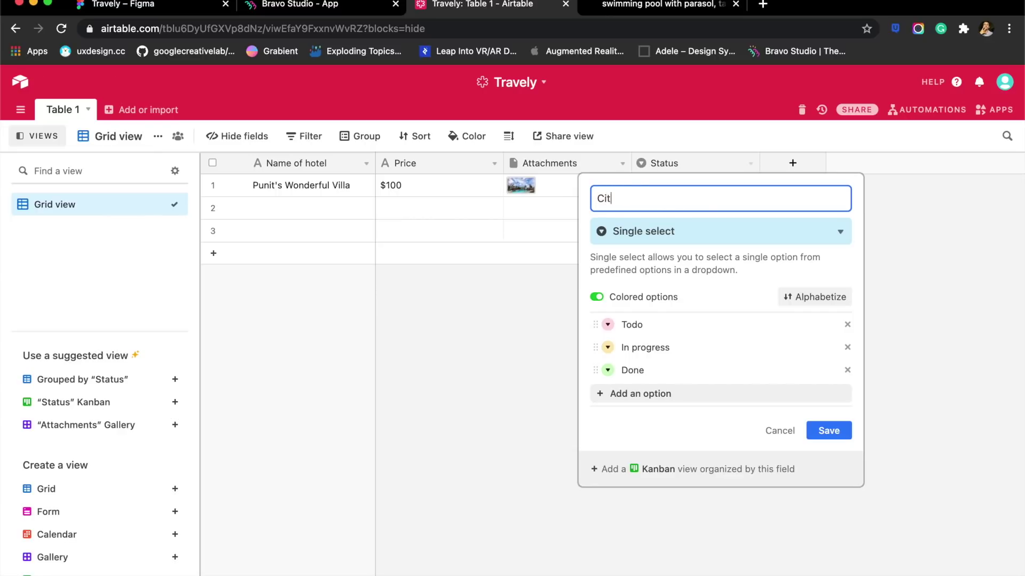
click(671, 232)
click(694, 298)
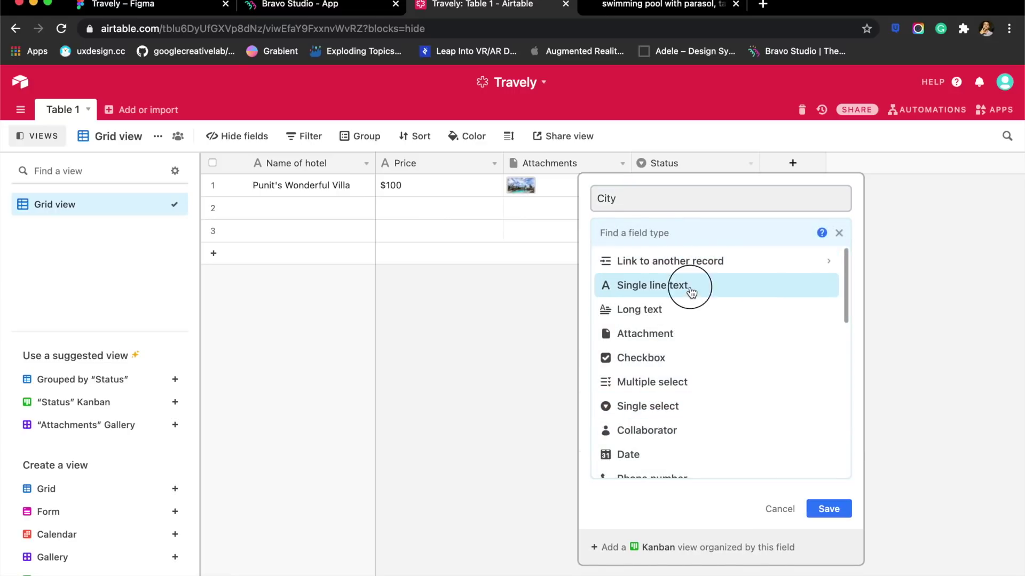
key(Return)
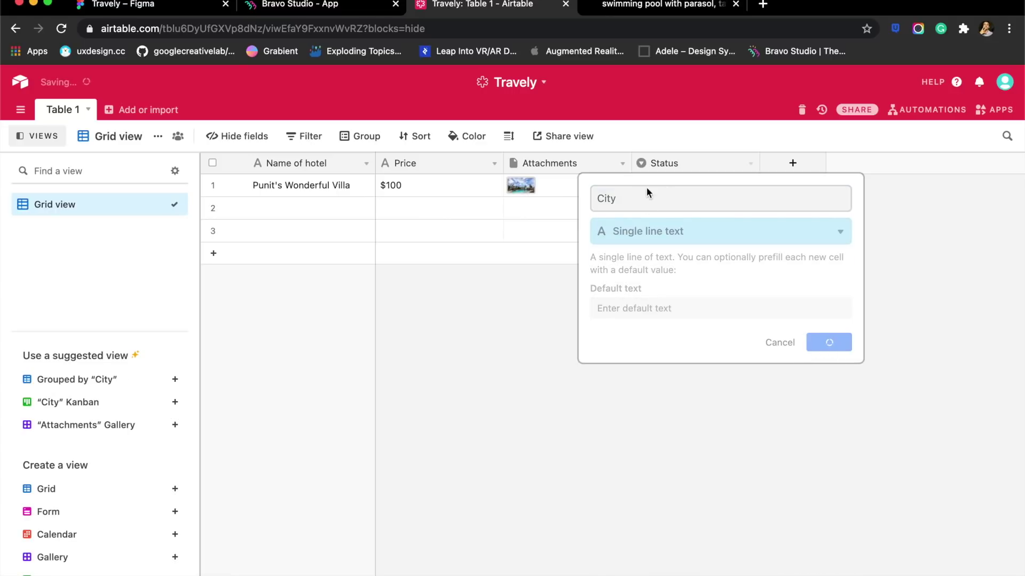
click(661, 191)
text(Delhi)
Add a new Country field of type single line text
click(793, 162)
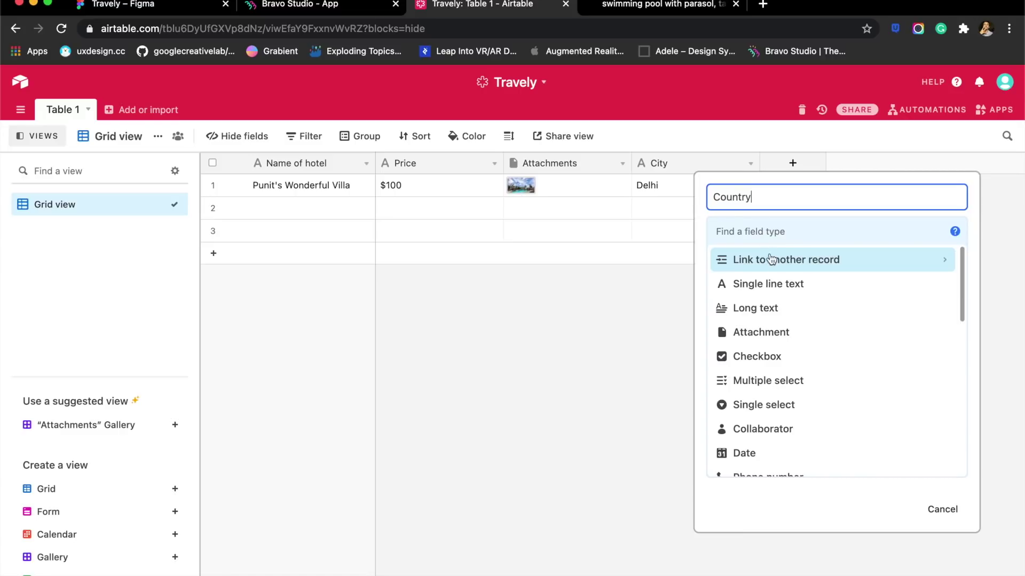
click(790, 286)
key(Return)
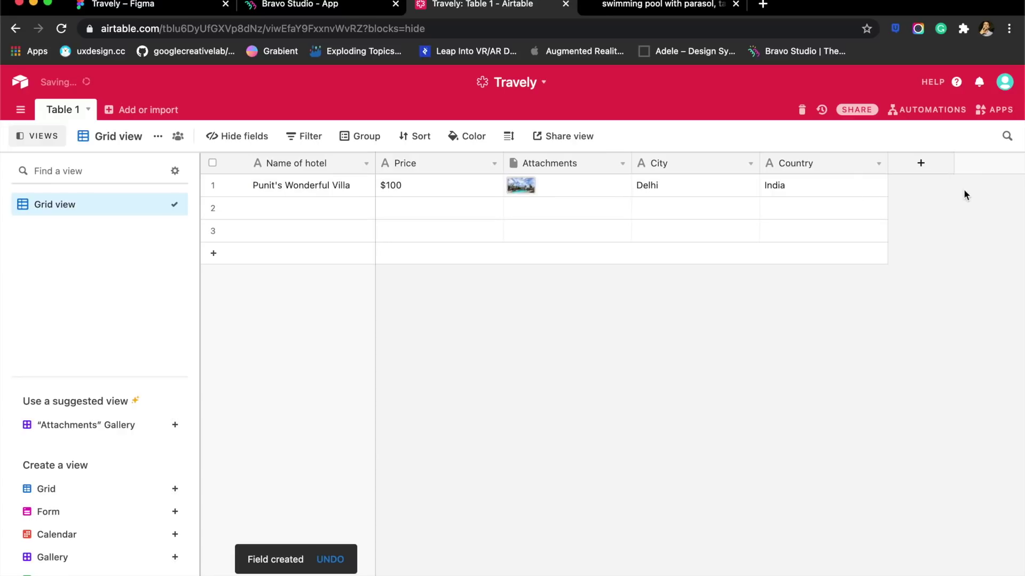
Copy the first hotel record's cells and paste them into row 2
click(357, 193)
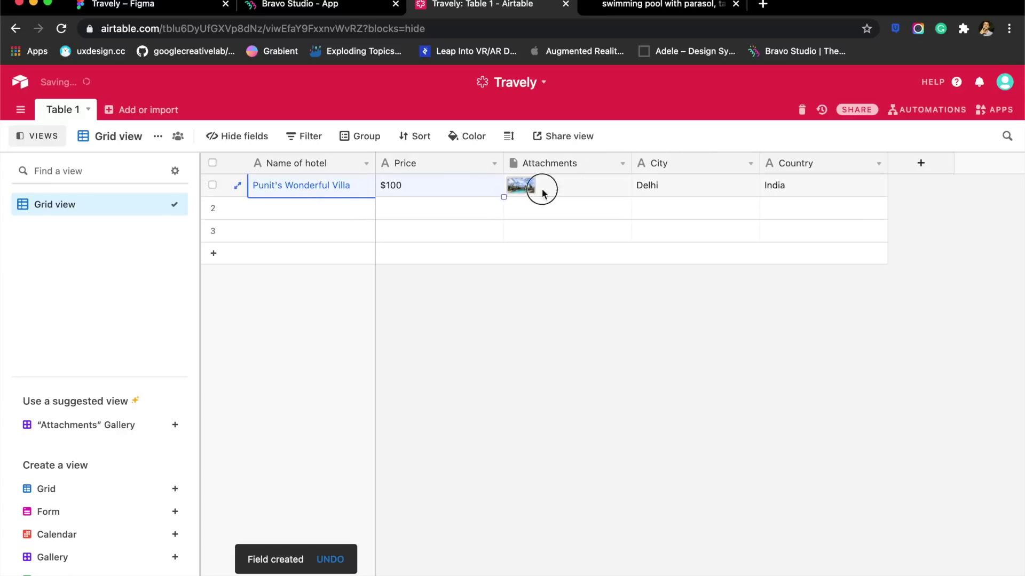
shift+click(789, 184)
key(super+c)
click(354, 217)
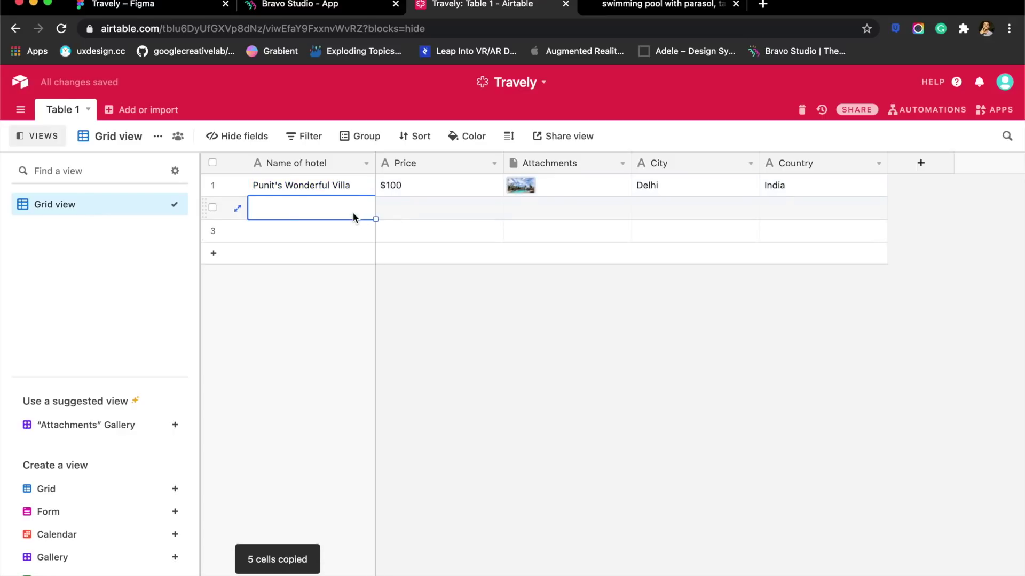
key(super+v)
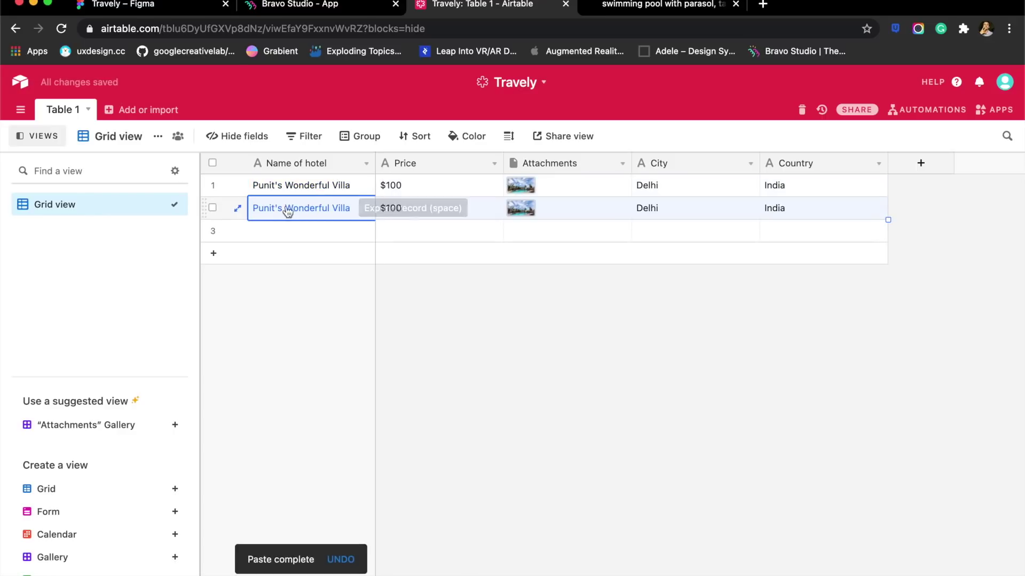
Change row 2's price to $200, edit its city, and remove the copied image
double_click(393, 213)
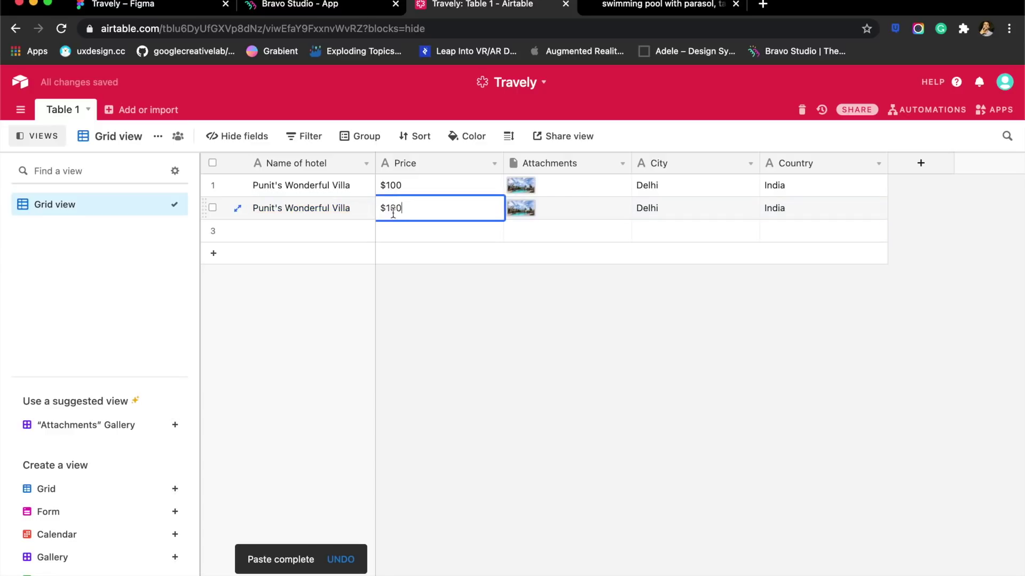
click(390, 209)
key(BackSpace)
text(2)
click(647, 211)
double_click(647, 210)
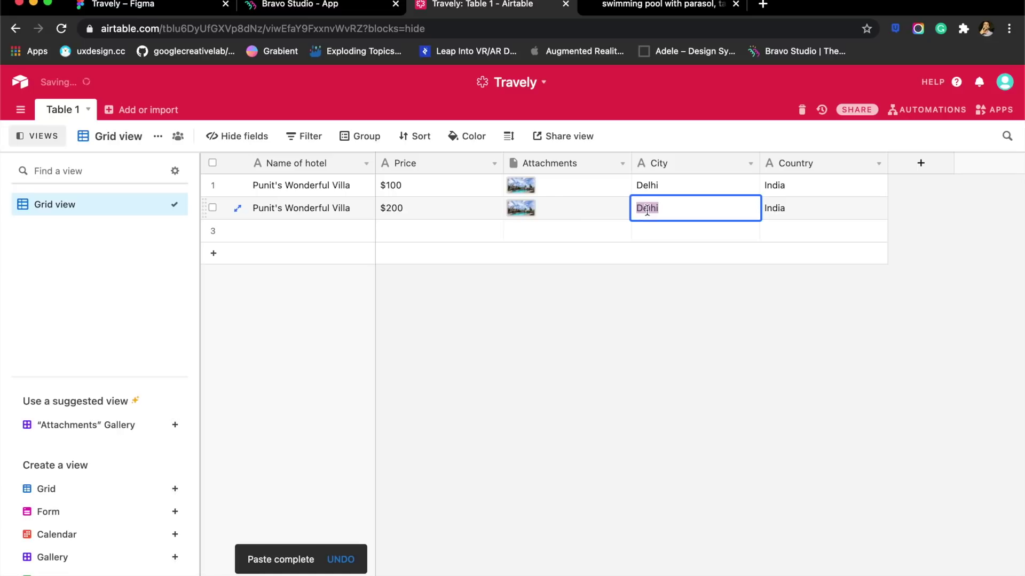
key(super+z)
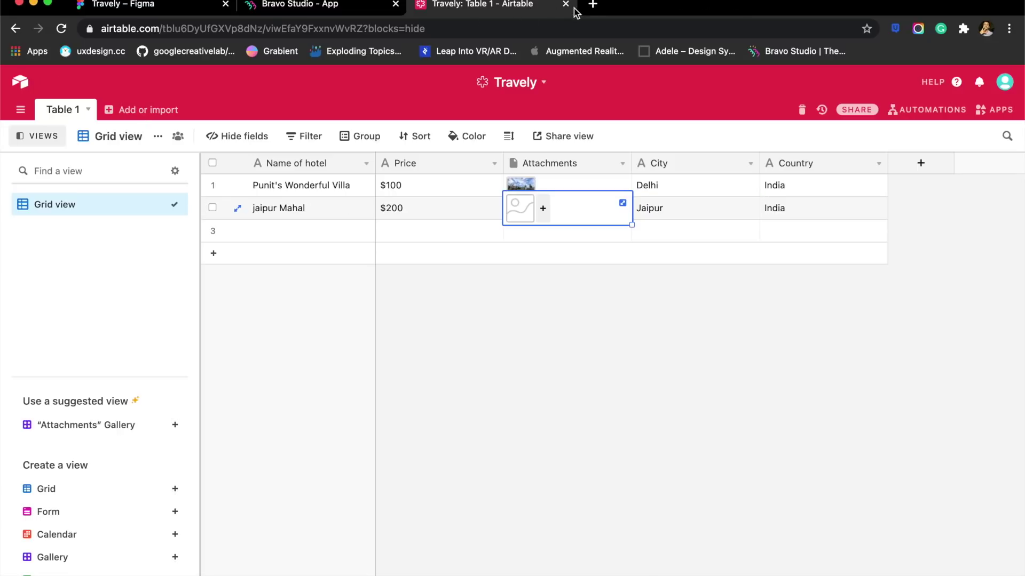
Start a new Airtable collection in the Travely project's Data Library, then return to Airtable
click(307, 7)
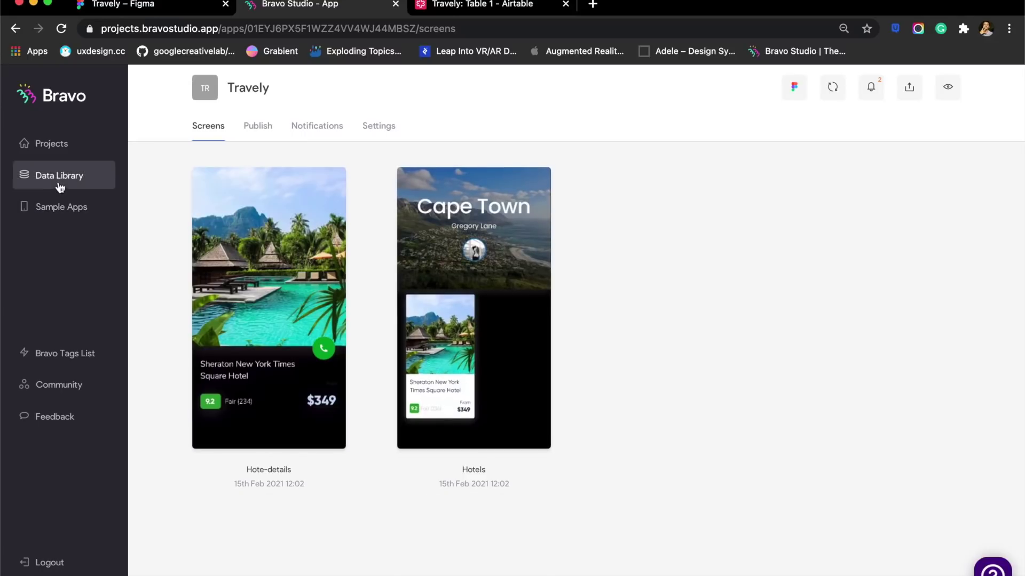
click(95, 188)
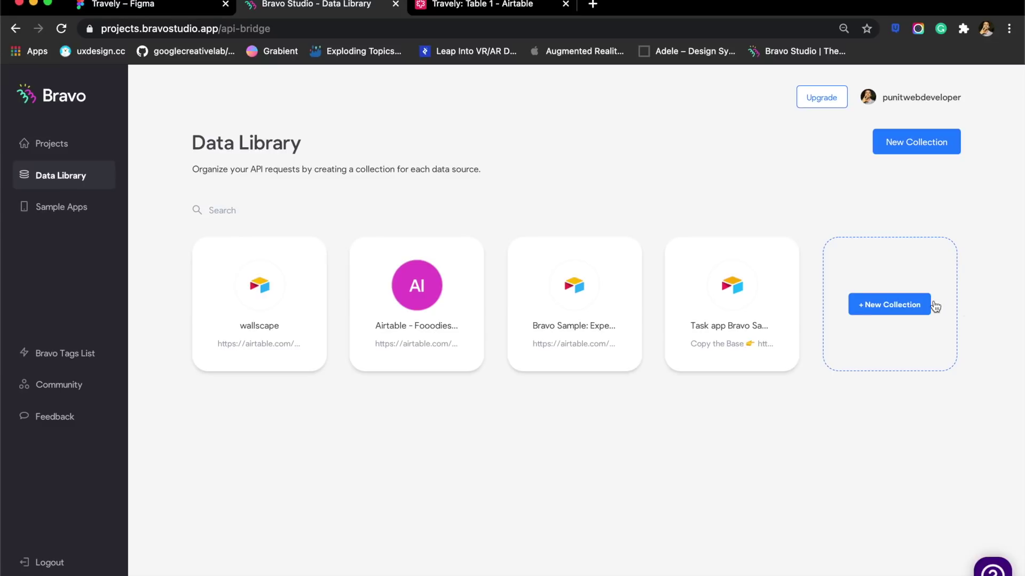
click(935, 305)
click(593, 285)
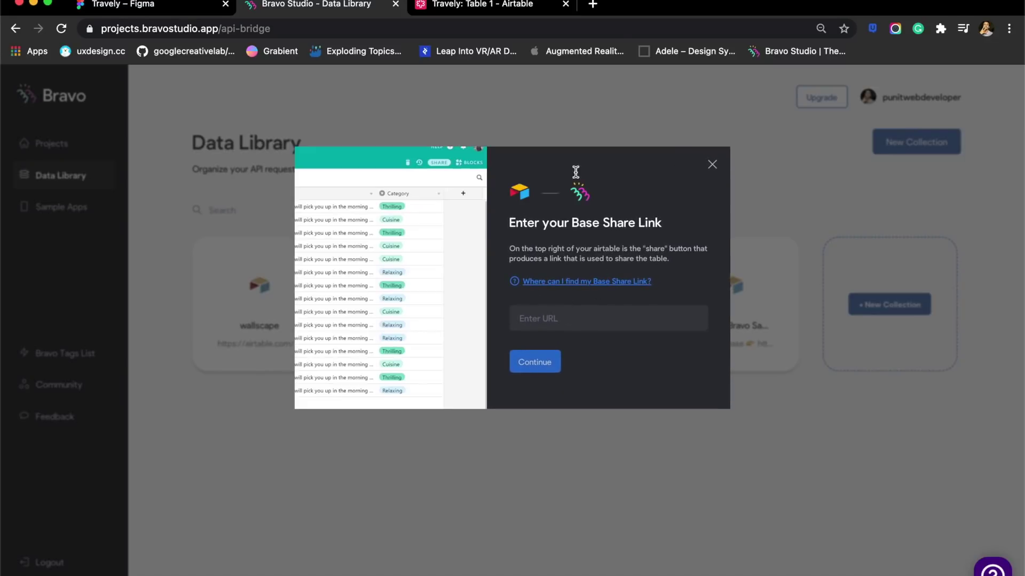
click(492, 5)
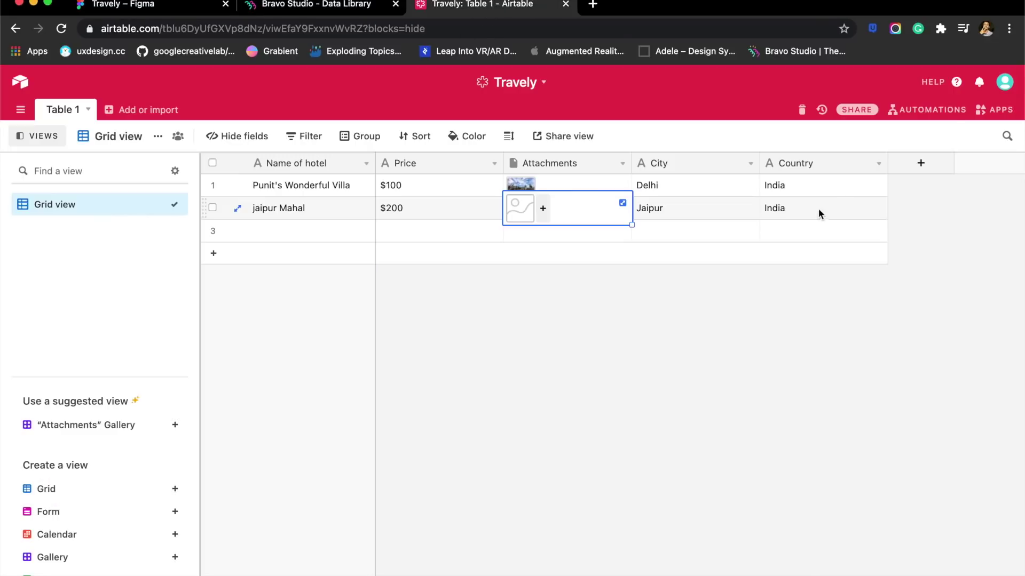
Create and copy a private read-only share link for the whole Travely base
click(854, 110)
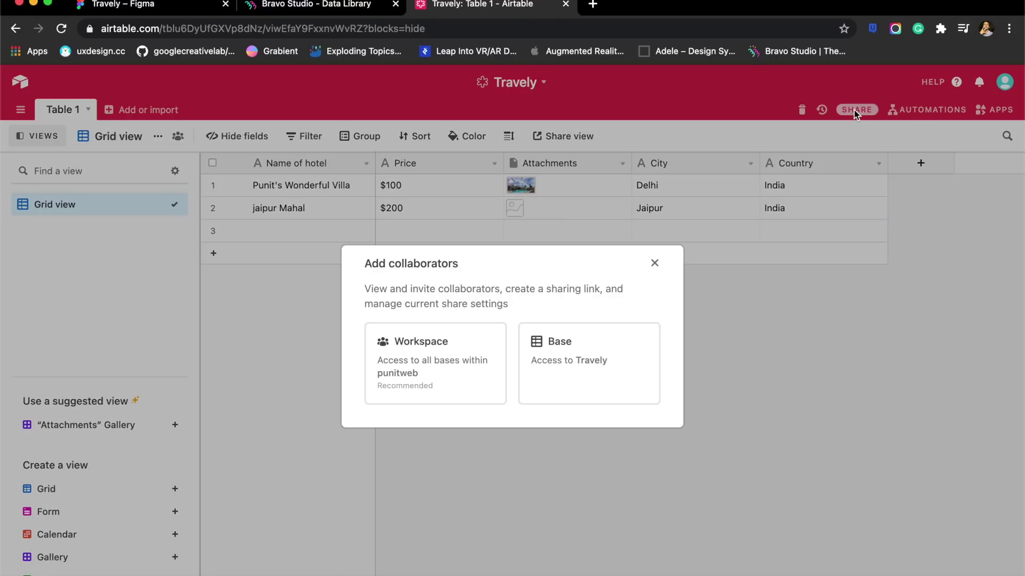
click(630, 362)
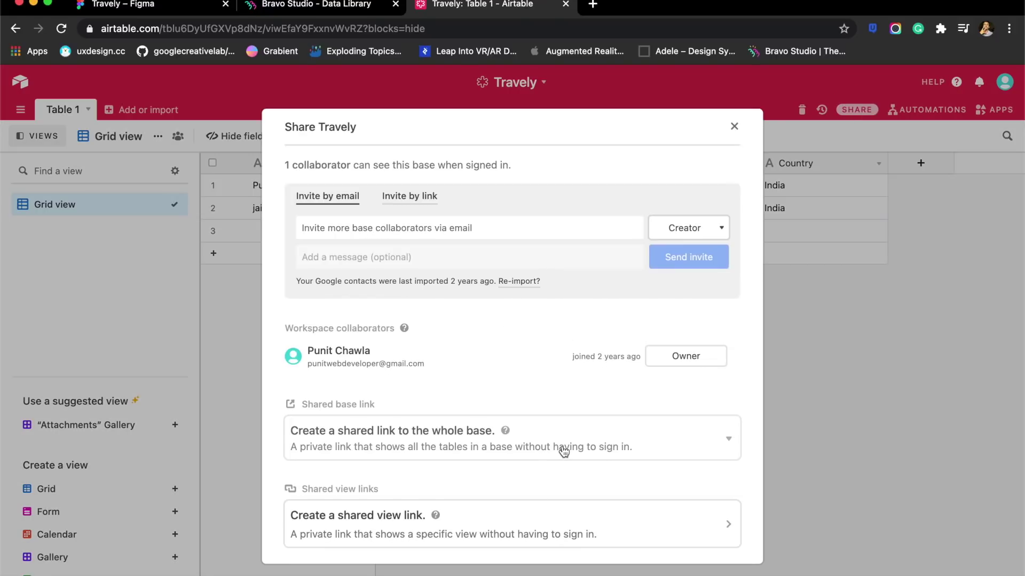
click(564, 451)
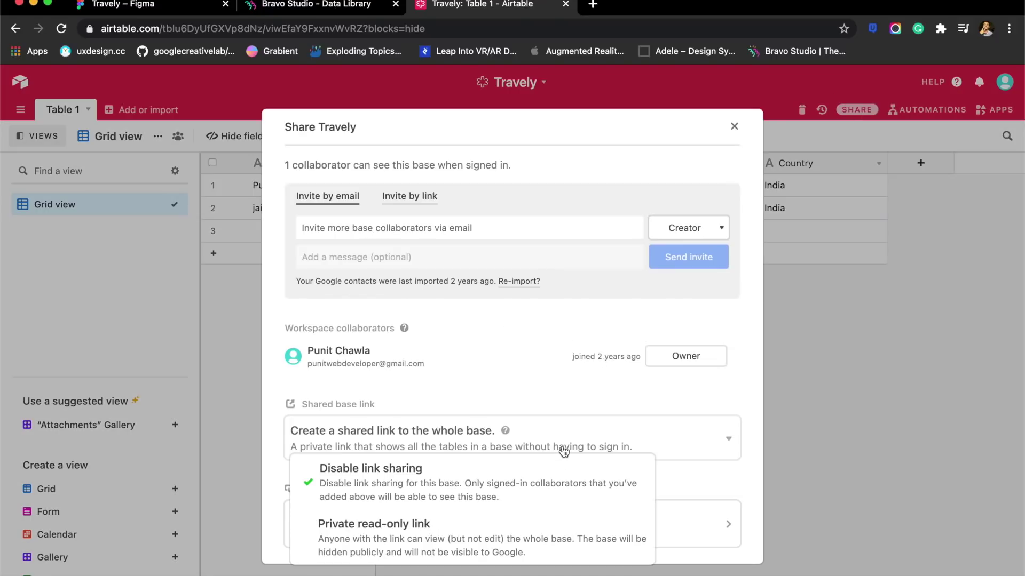
click(384, 533)
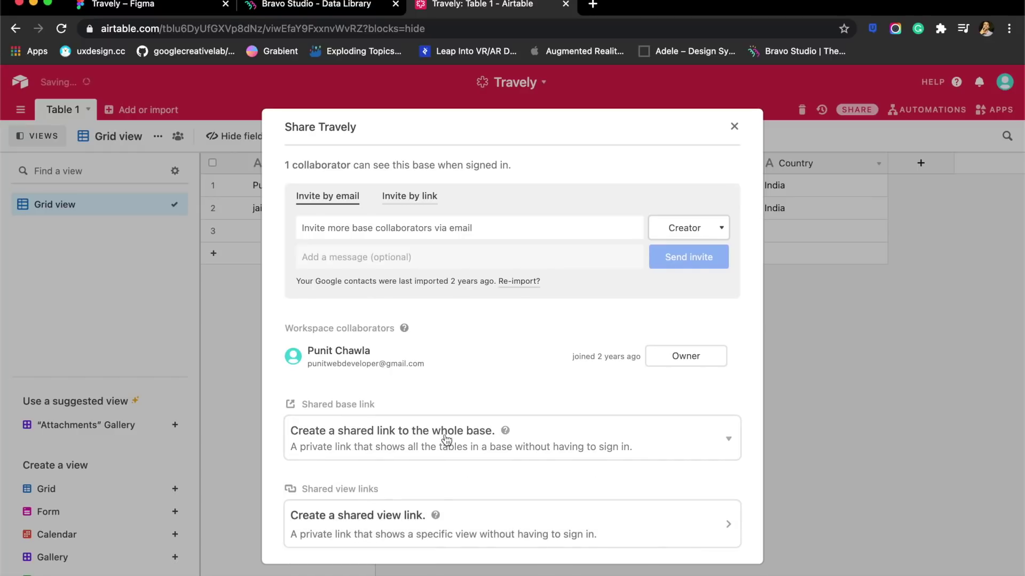
click(507, 465)
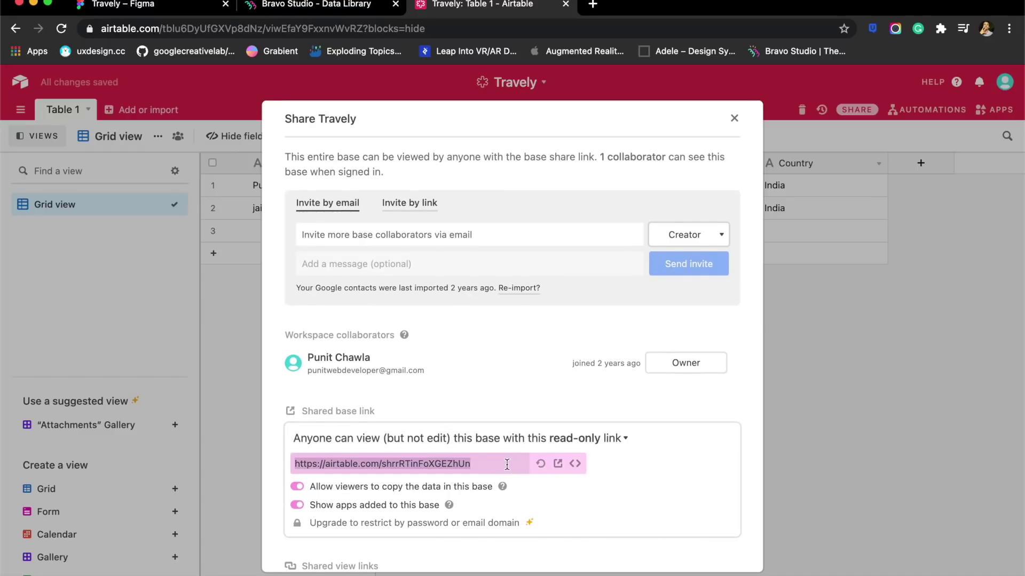
key(super+c)
click(336, 5)
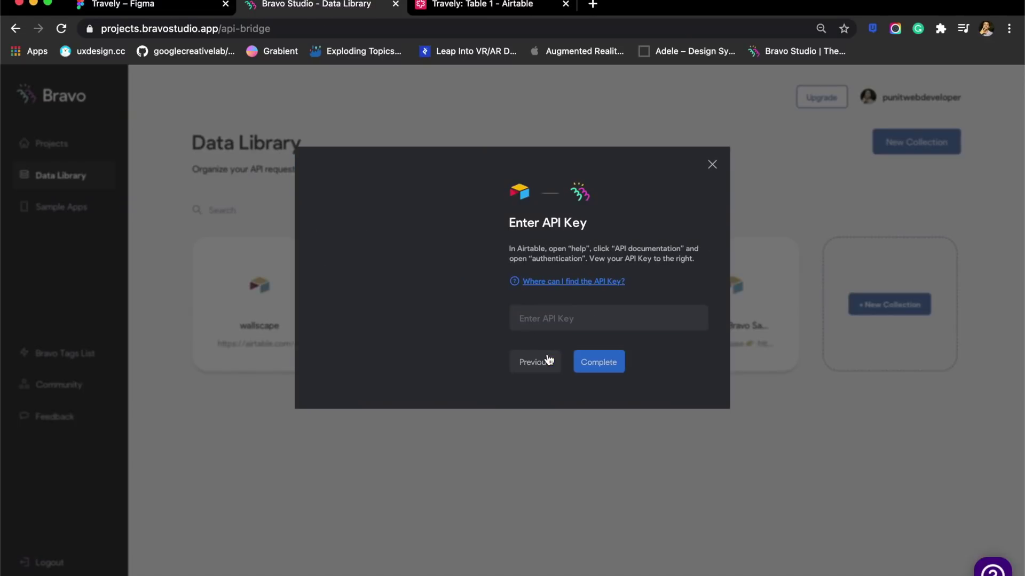
Reveal and copy the personal API key from the Airtable account overview page
click(550, 5)
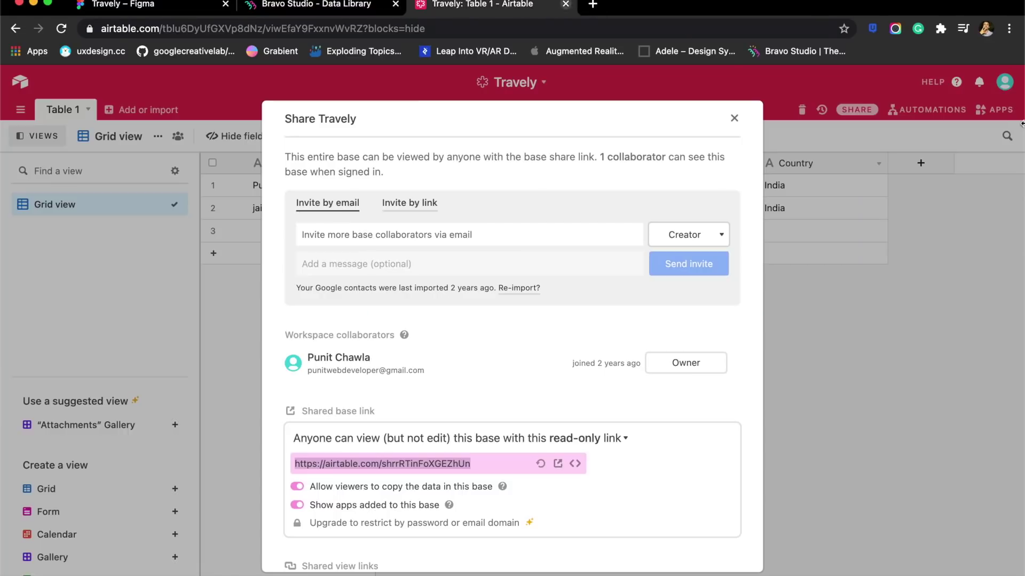
click(934, 87)
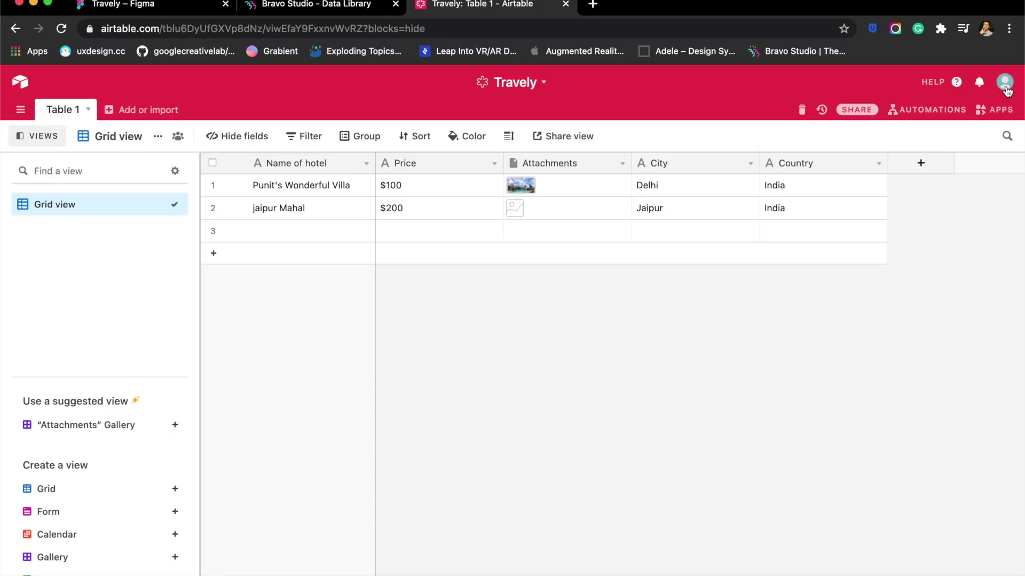
click(1005, 89)
click(894, 141)
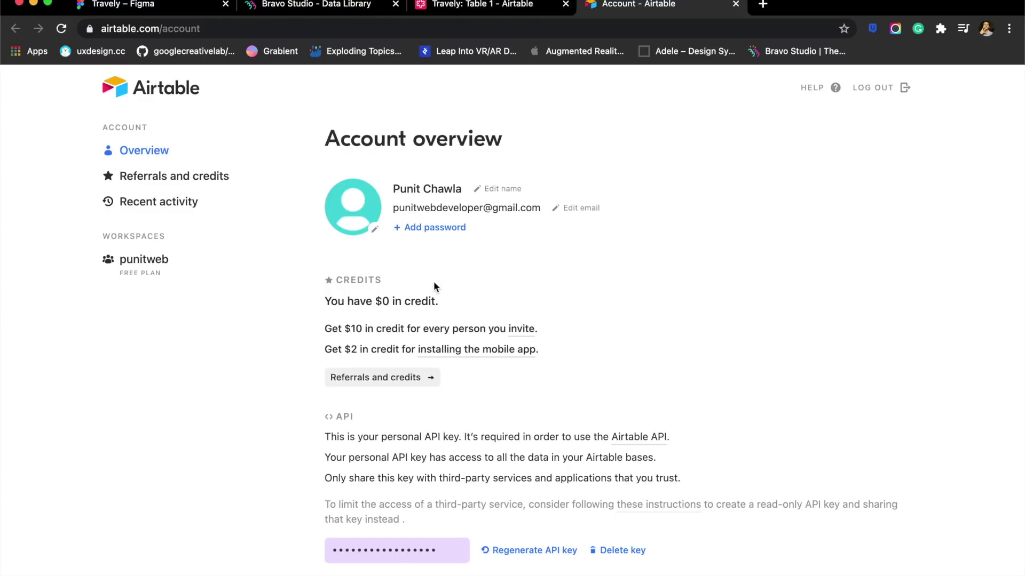
scroll(433, 287, down, 4)
click(451, 356)
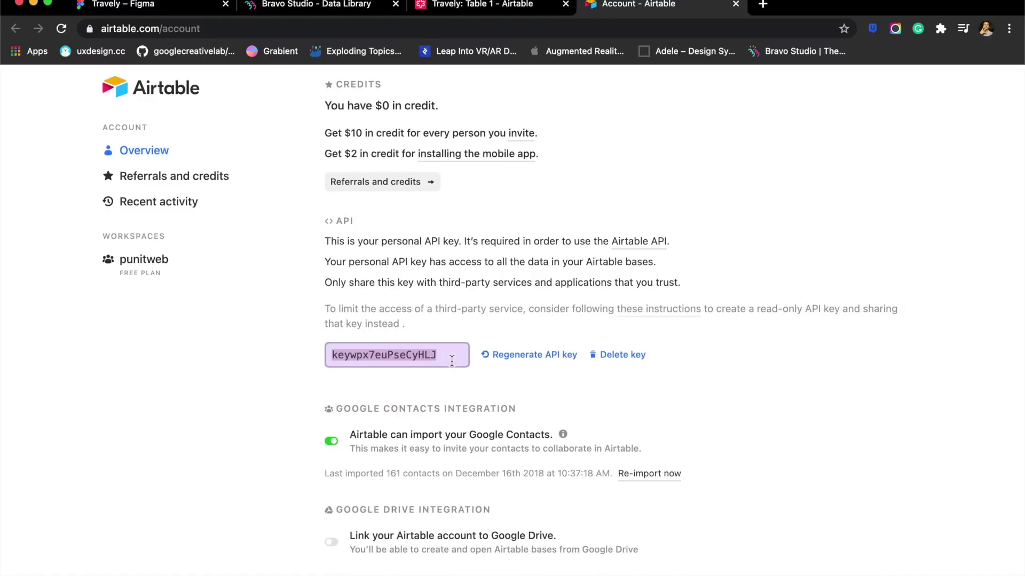
click(316, 5)
Paste the Airtable API key into Bravo and complete the collection setup
click(594, 313)
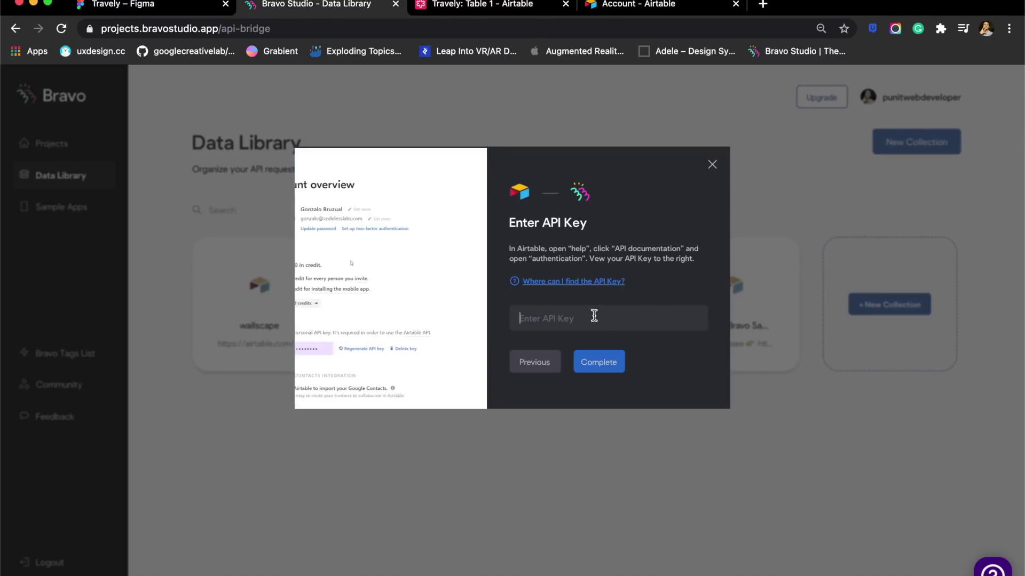
key(ctrl+v)
click(612, 368)
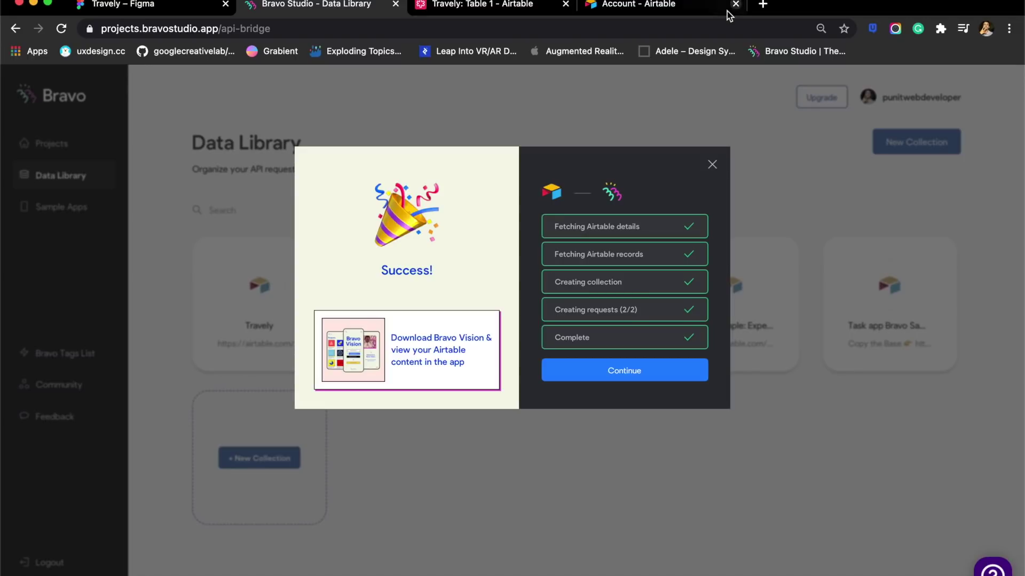
click(624, 370)
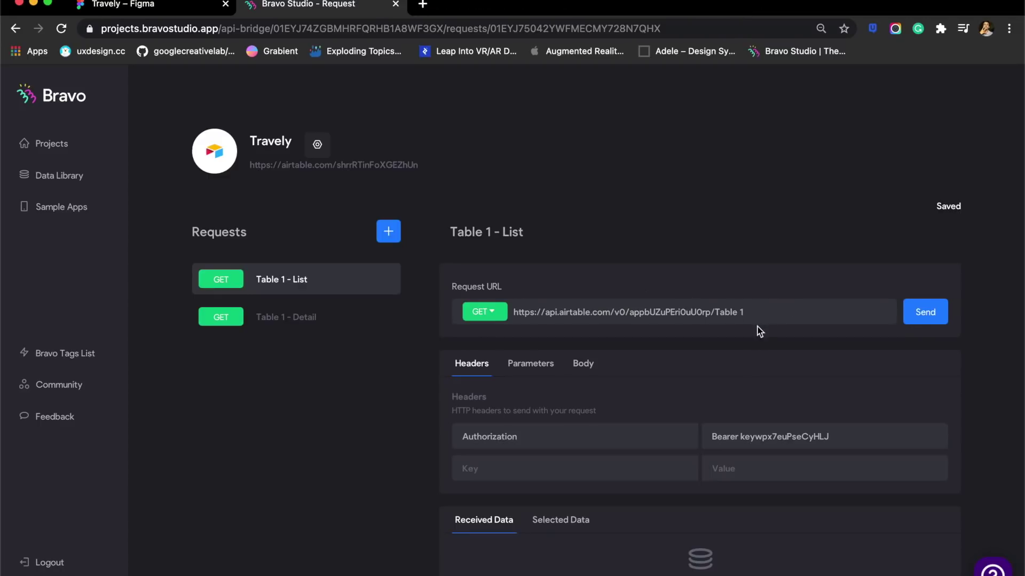
In Table 1 - List, uncheck Attachments[0] and Attachments[0].id, keeping the image url field
click(304, 319)
click(292, 278)
scroll(572, 434, down, 2)
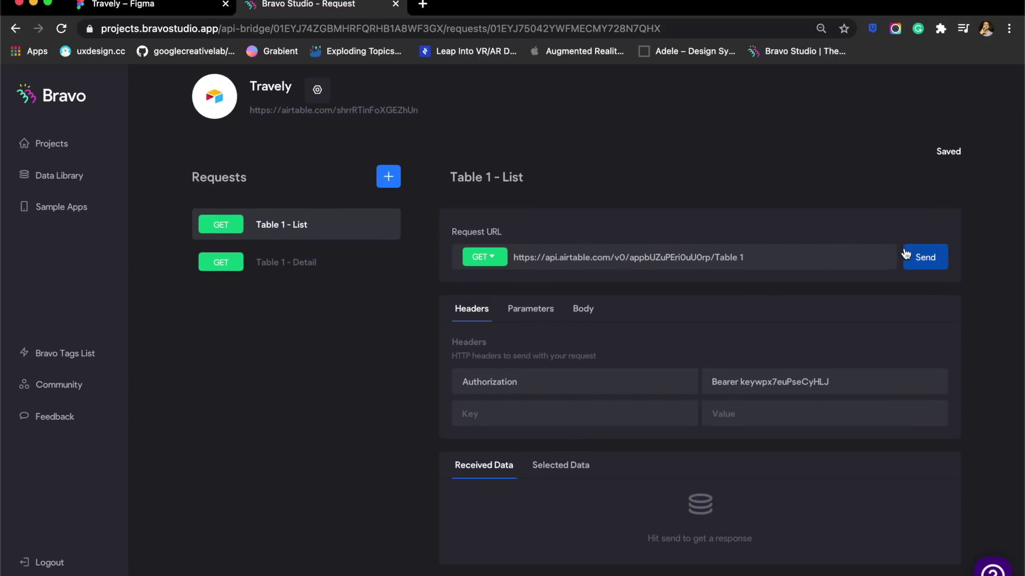
scroll(489, 356, down, 4)
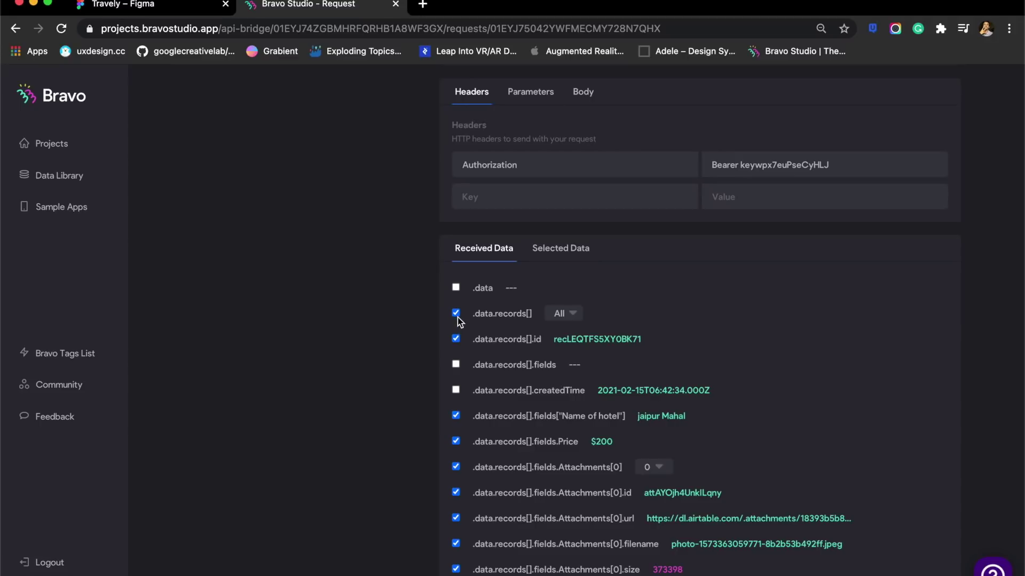
scroll(450, 440, down, 2)
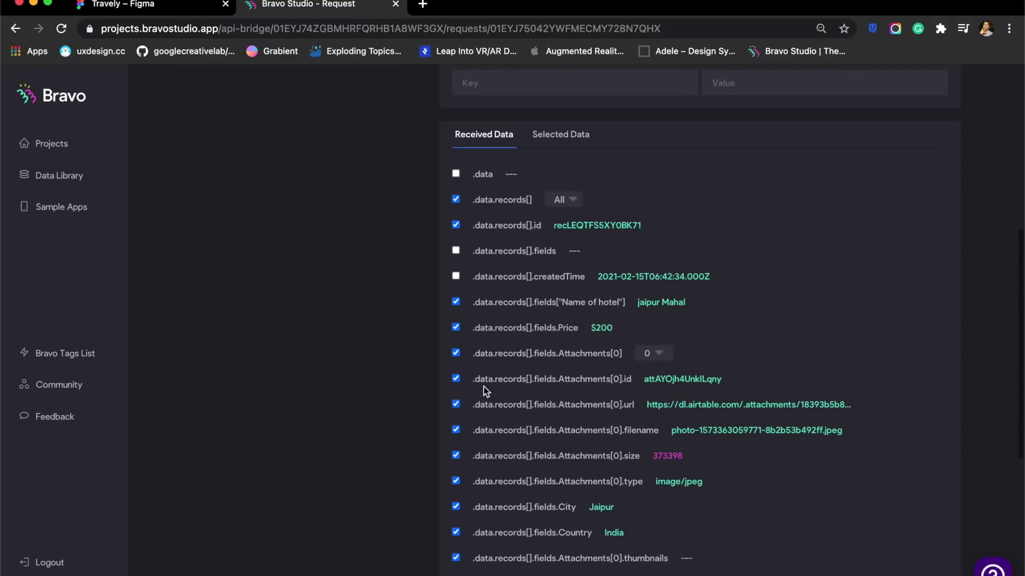
click(456, 353)
click(456, 378)
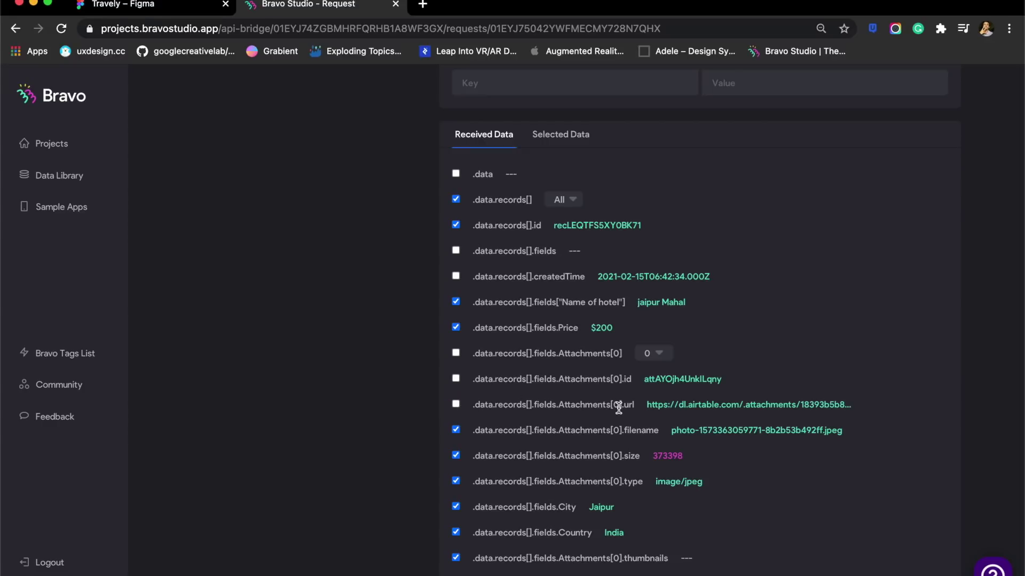
drag(567, 406, 644, 413)
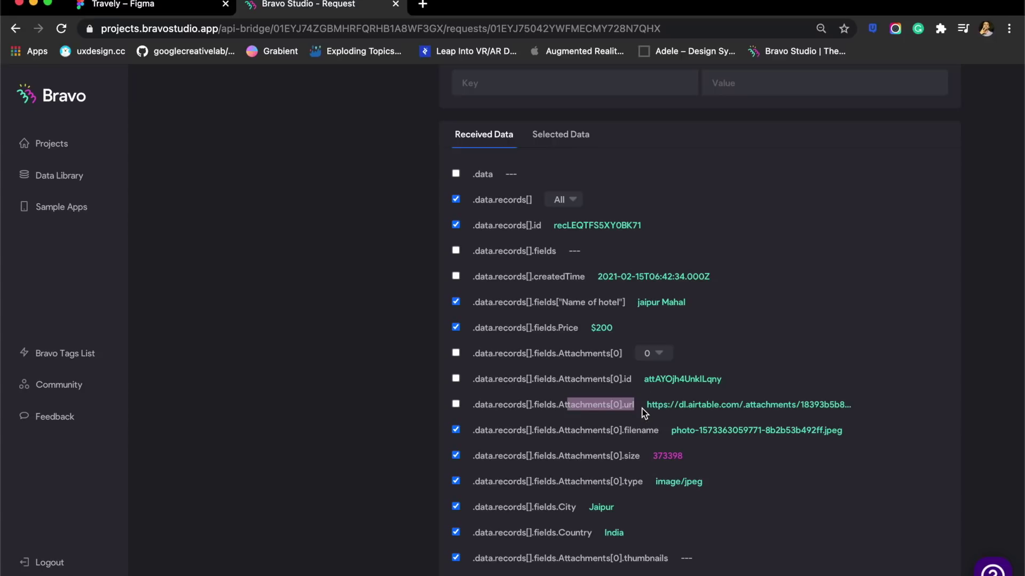
click(456, 404)
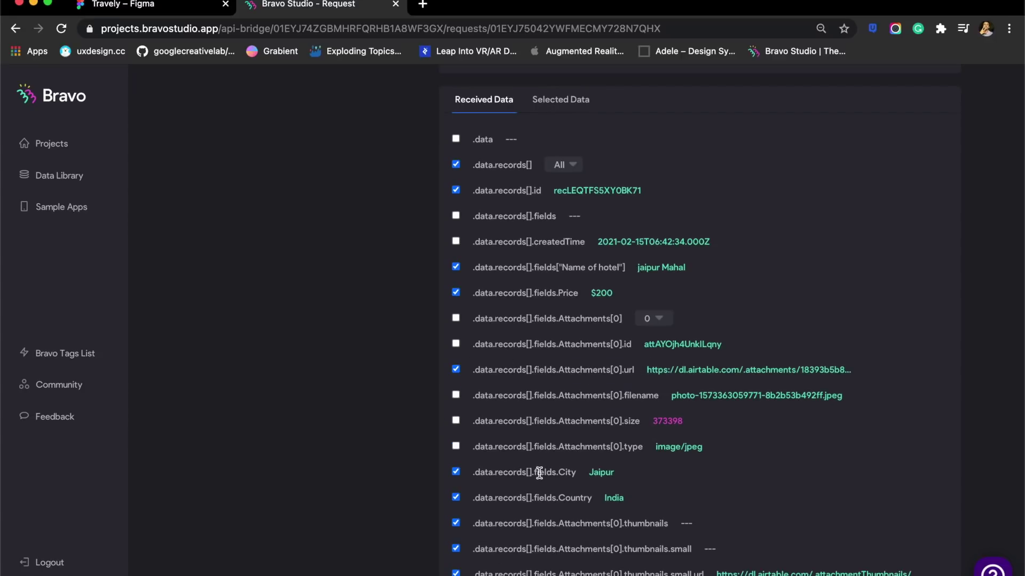
scroll(539, 472, up, 5)
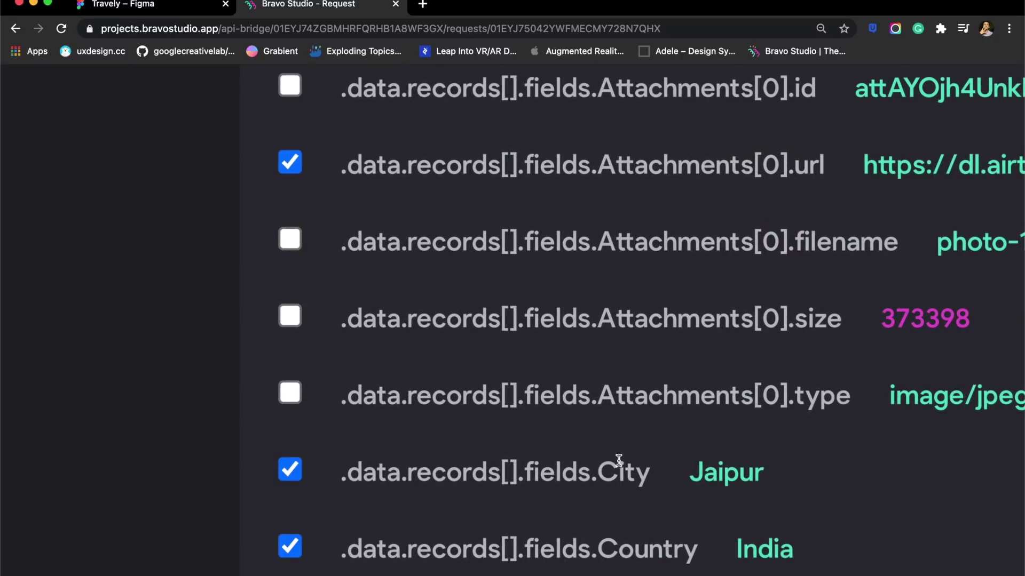
scroll(618, 460, down, 2)
Keep City selected and uncheck the thumbnails.full.height attachment field
drag(598, 386, 662, 387)
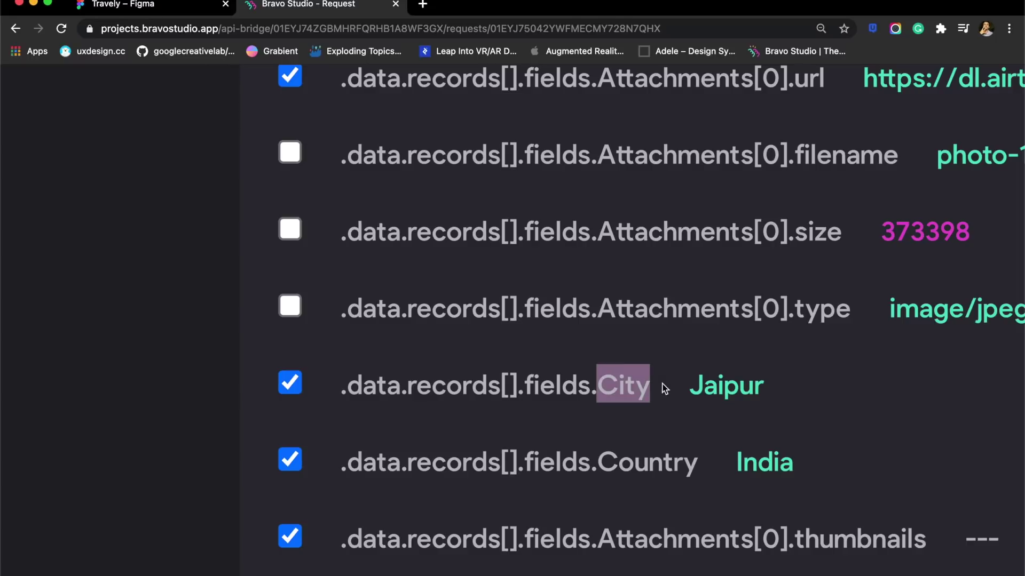
scroll(254, 453, down, 2)
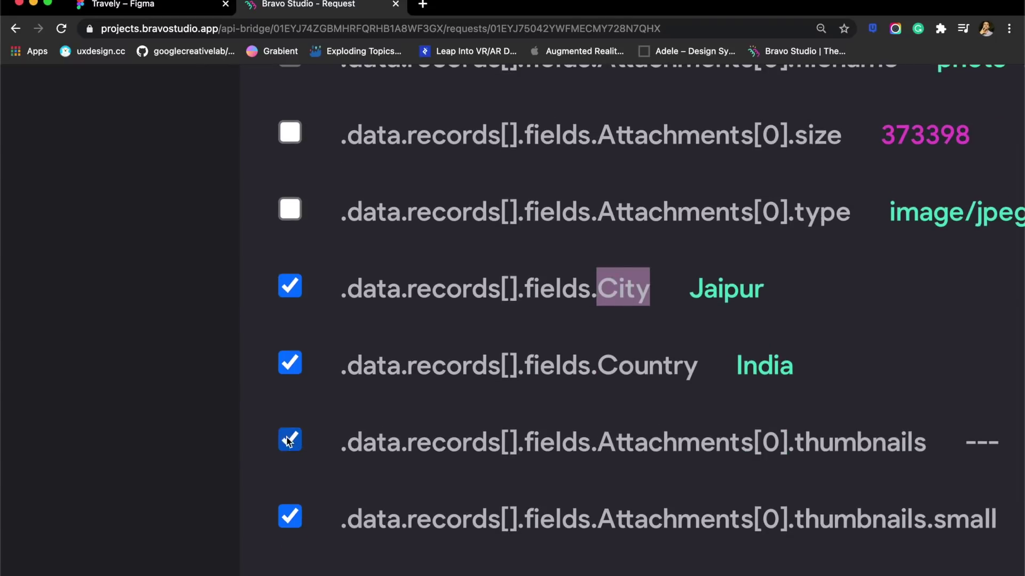
key(super+minus)
key(super+minus)
scroll(289, 465, down, 3)
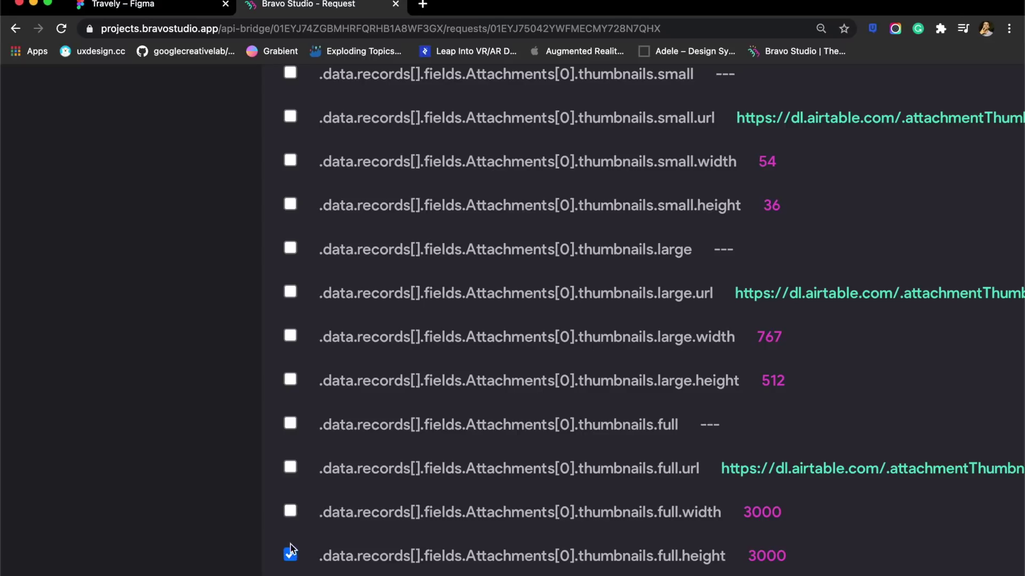
click(291, 553)
scroll(292, 551, down, 2)
key(super+0)
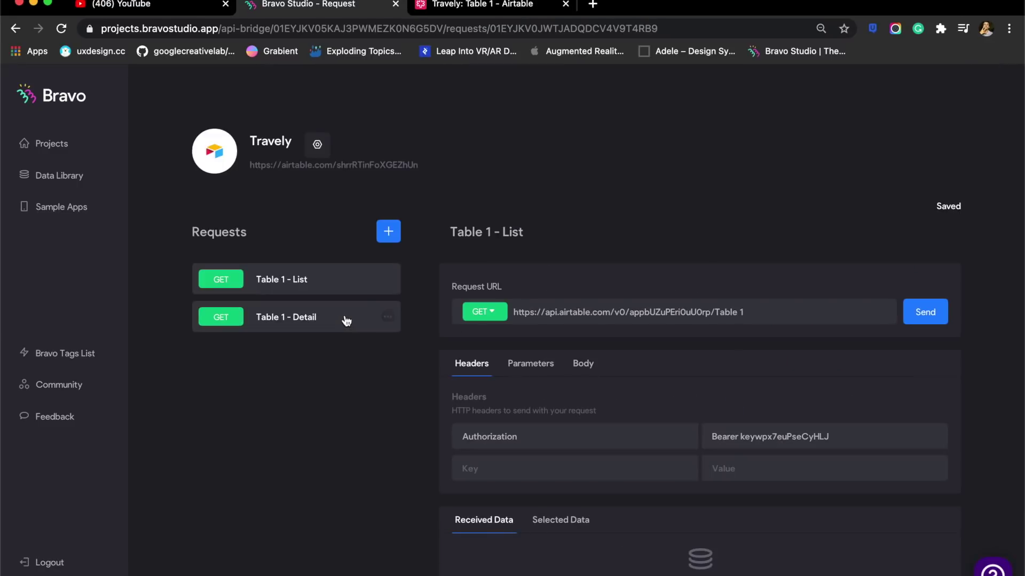
click(344, 320)
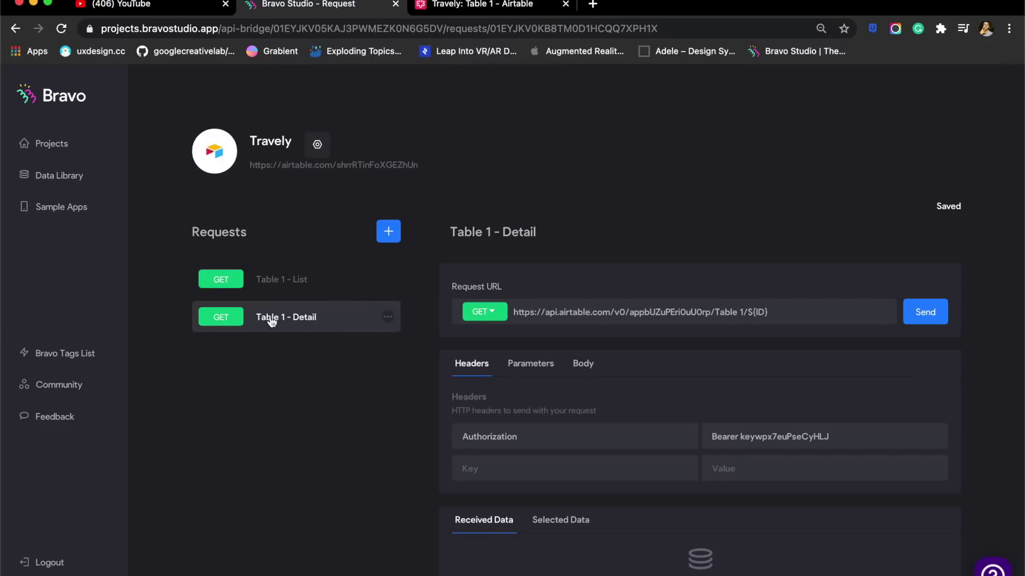
Send the Table 1 - List request and copy the first record's id
scroll(487, 397, down, 3)
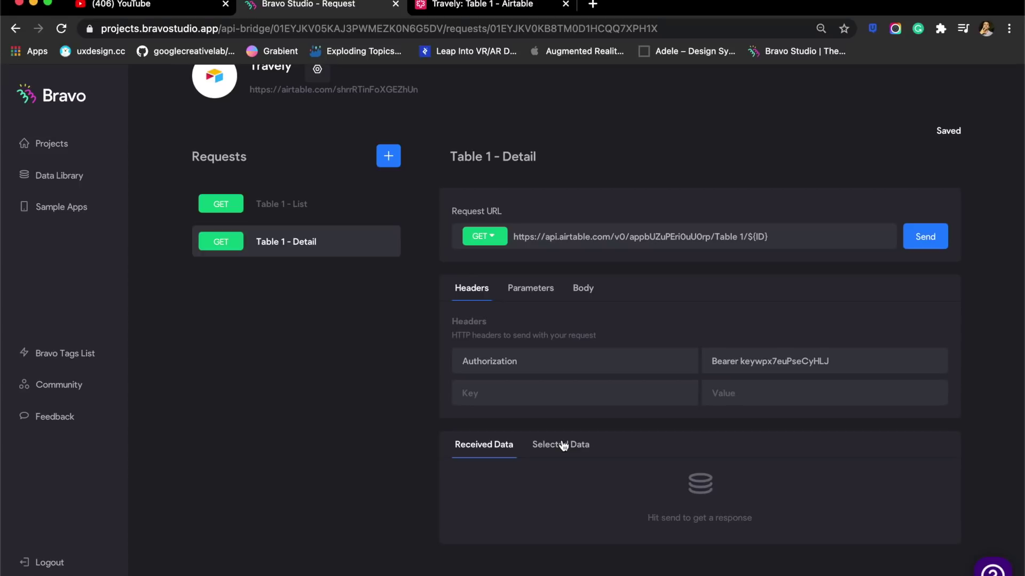
click(315, 204)
click(926, 313)
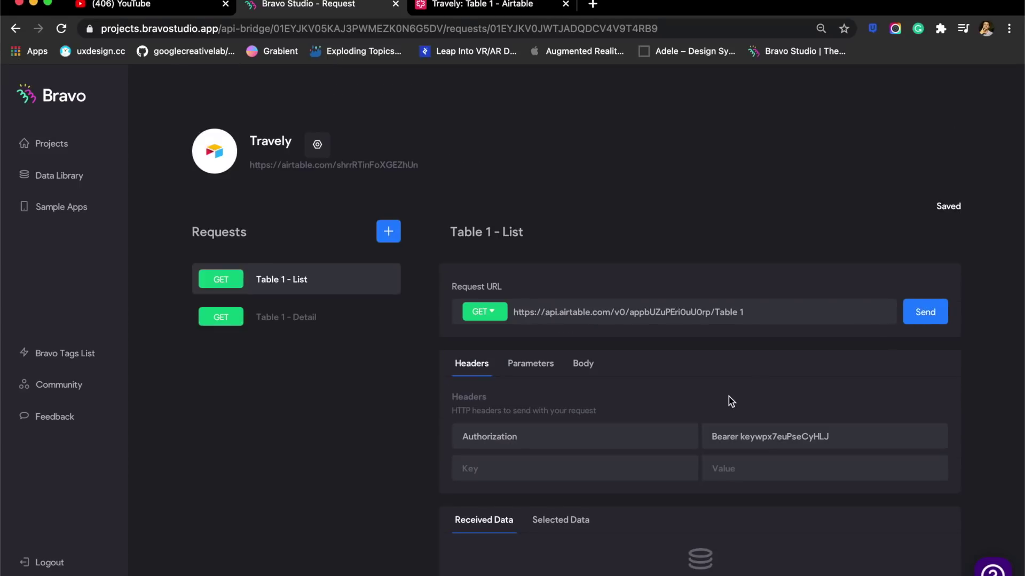
scroll(729, 396, down, 4)
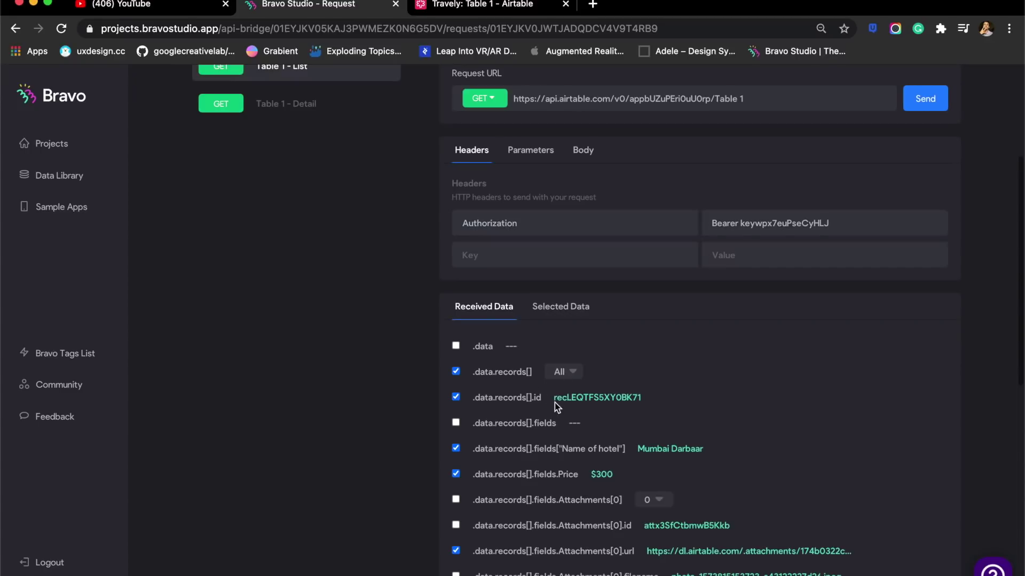
scroll(555, 402, up, 2)
drag(555, 400, 660, 398)
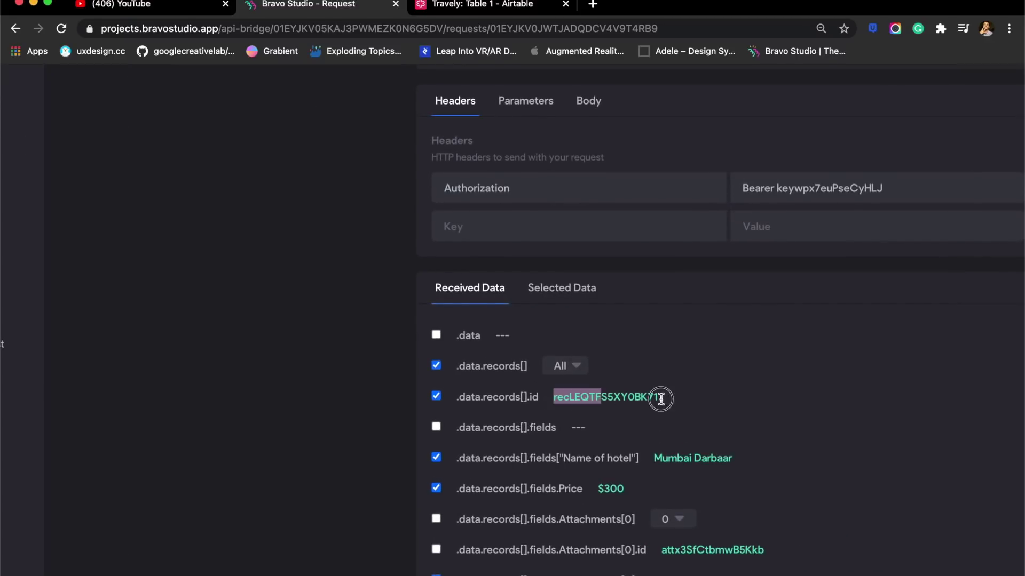
scroll(677, 402, down, 2)
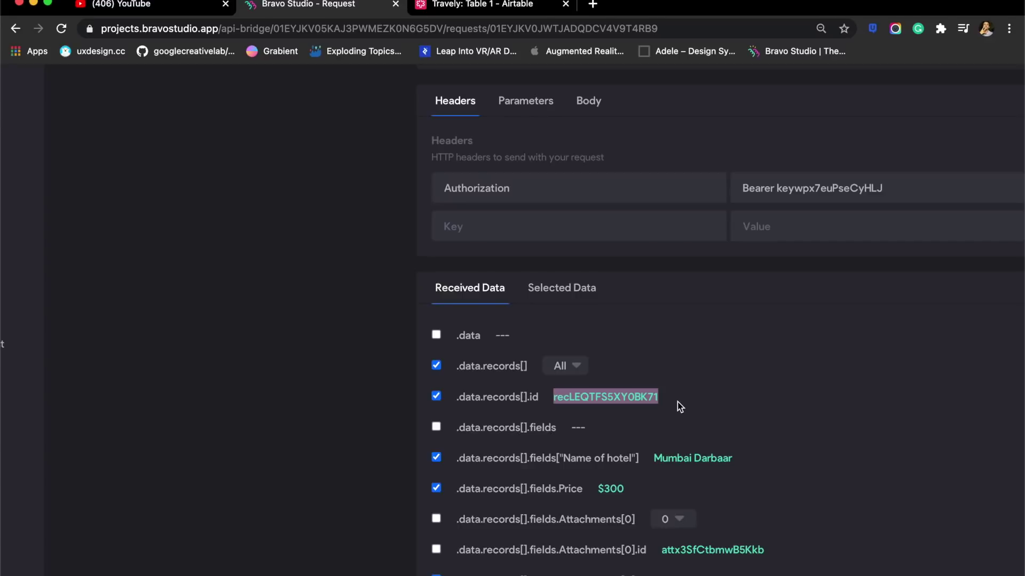
Enter the record id as Table 1 - Detail's ID parameter and send the request
click(320, 103)
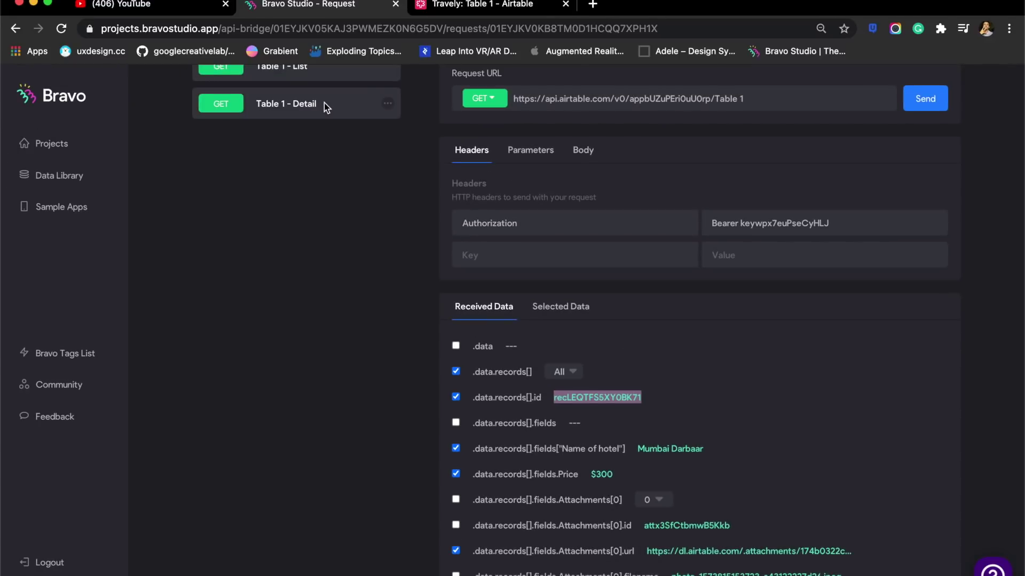
click(533, 368)
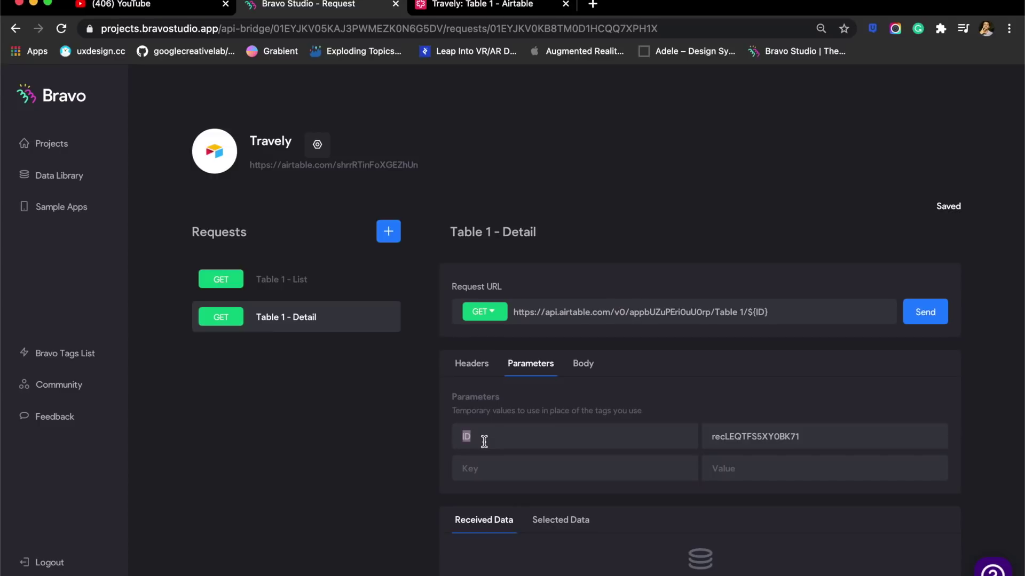
text(I)
double_click(778, 434)
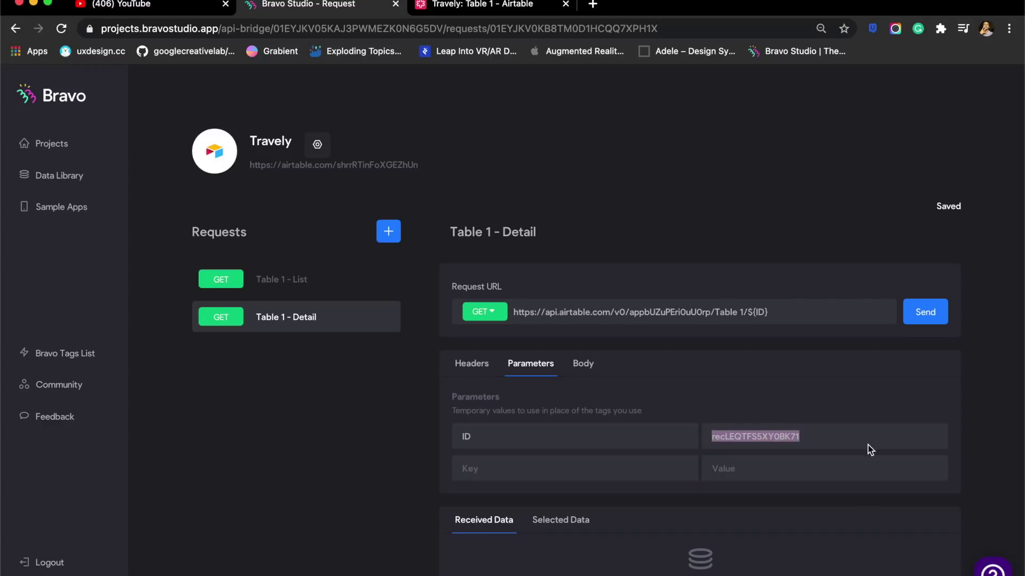
click(868, 445)
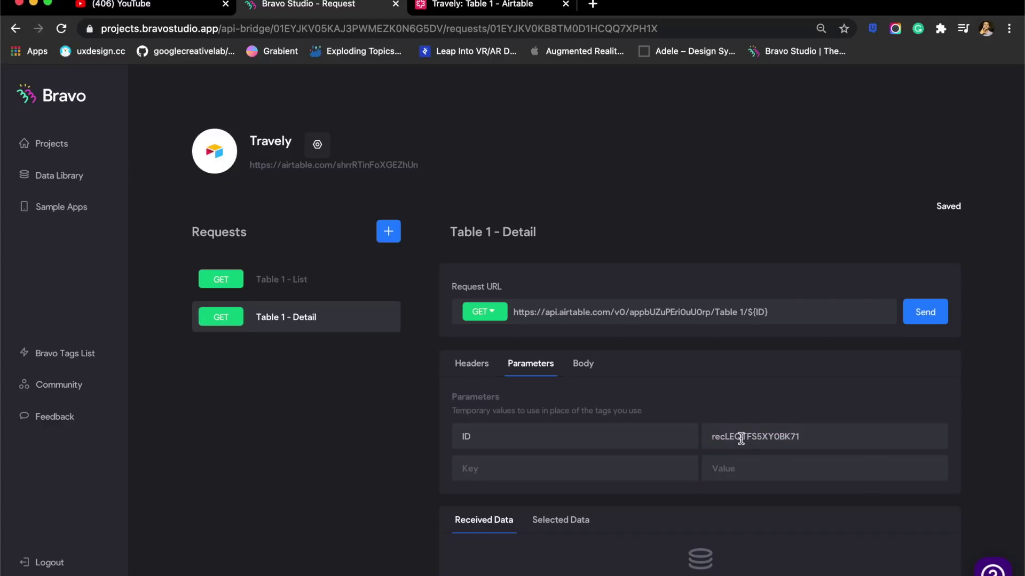
key(Return)
scroll(501, 485, down, 5)
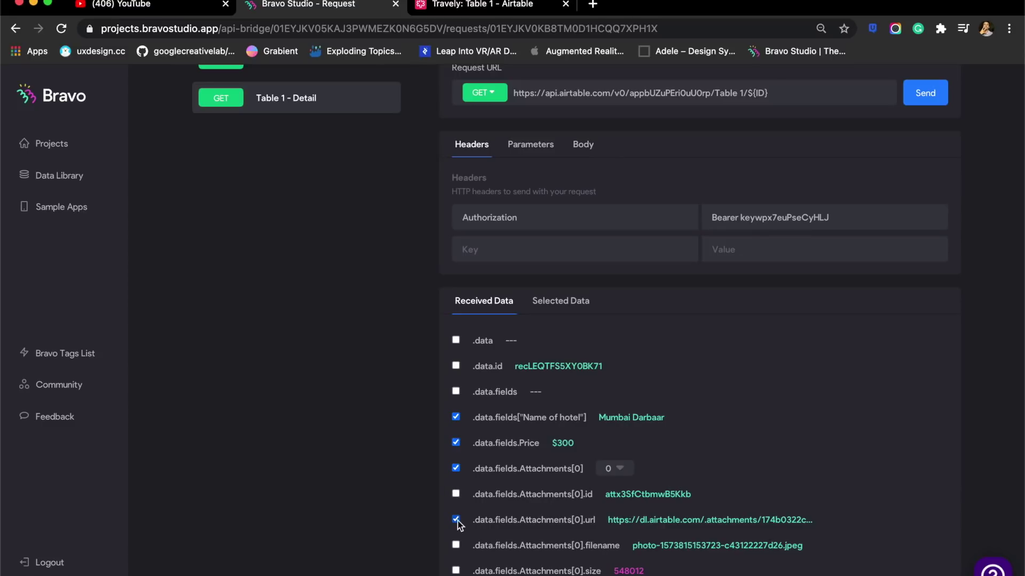
scroll(392, 373, up, 5)
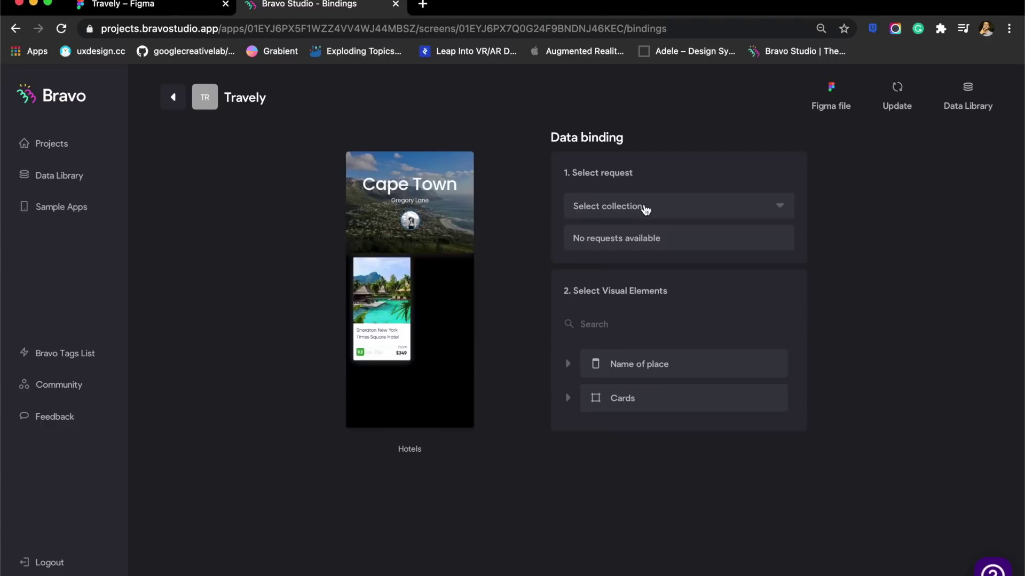
Reopen the Travely app and bind the Hotels screen to Travely's Table 1 - List request
click(172, 98)
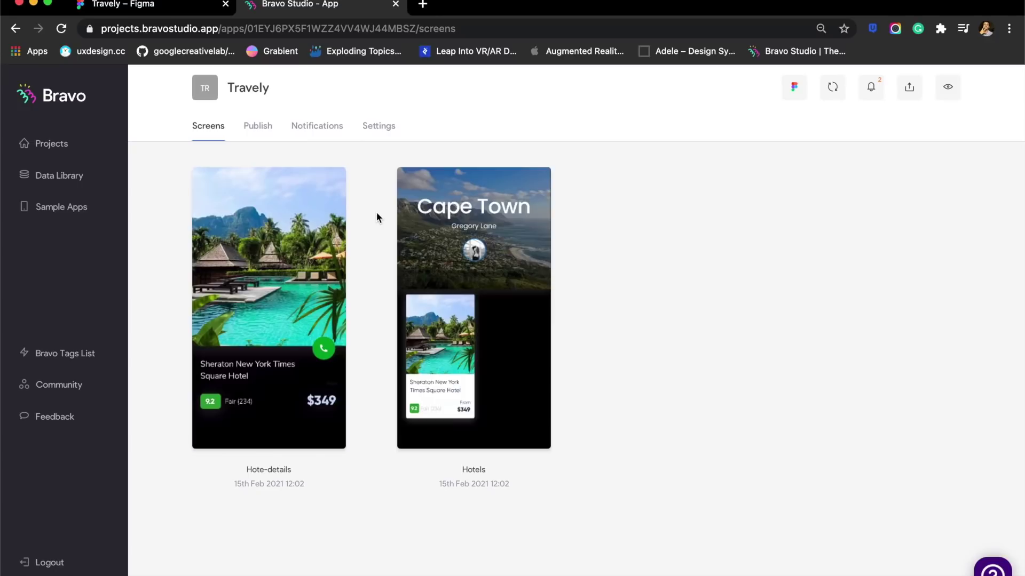
click(80, 144)
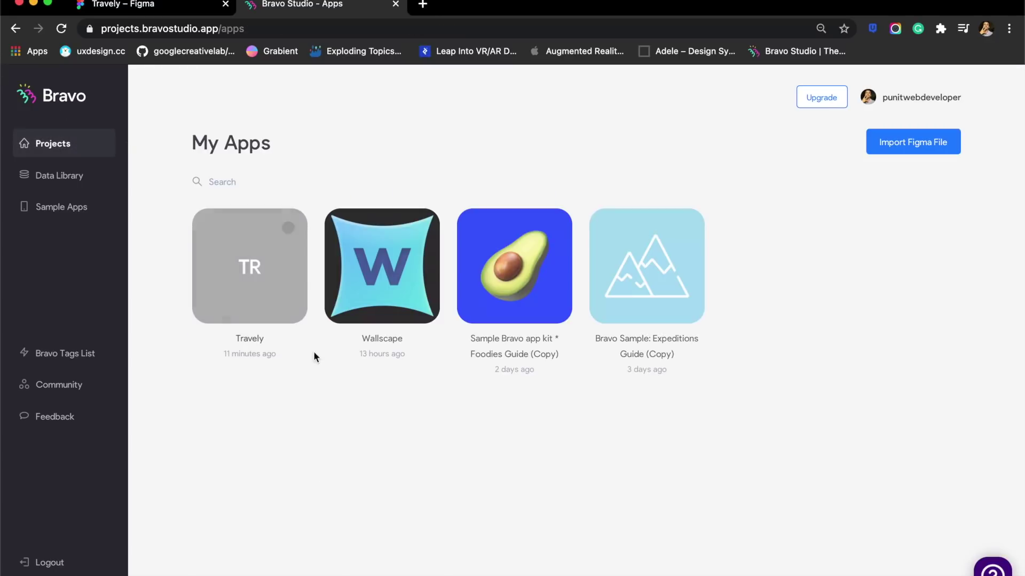
click(251, 278)
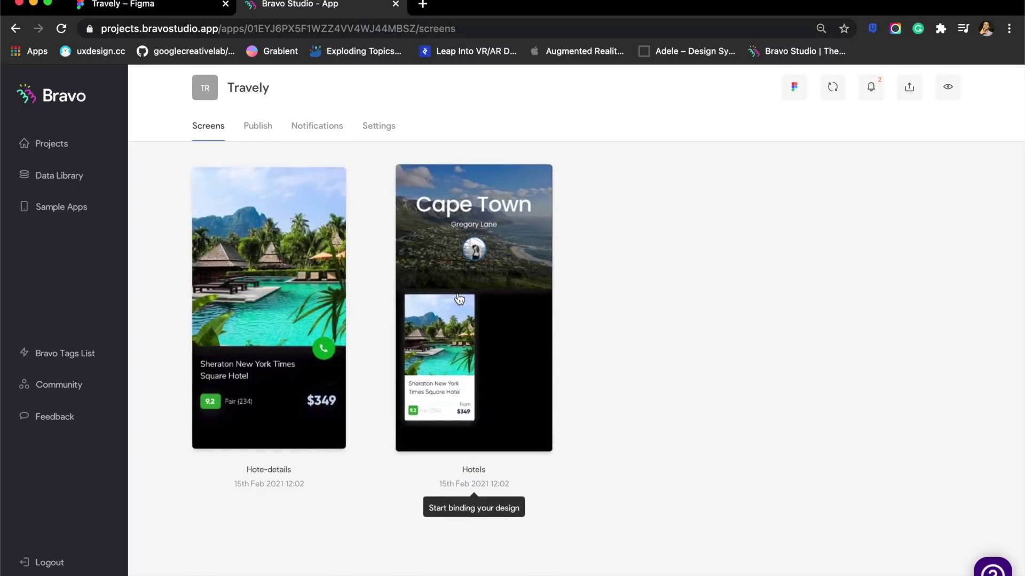
click(485, 285)
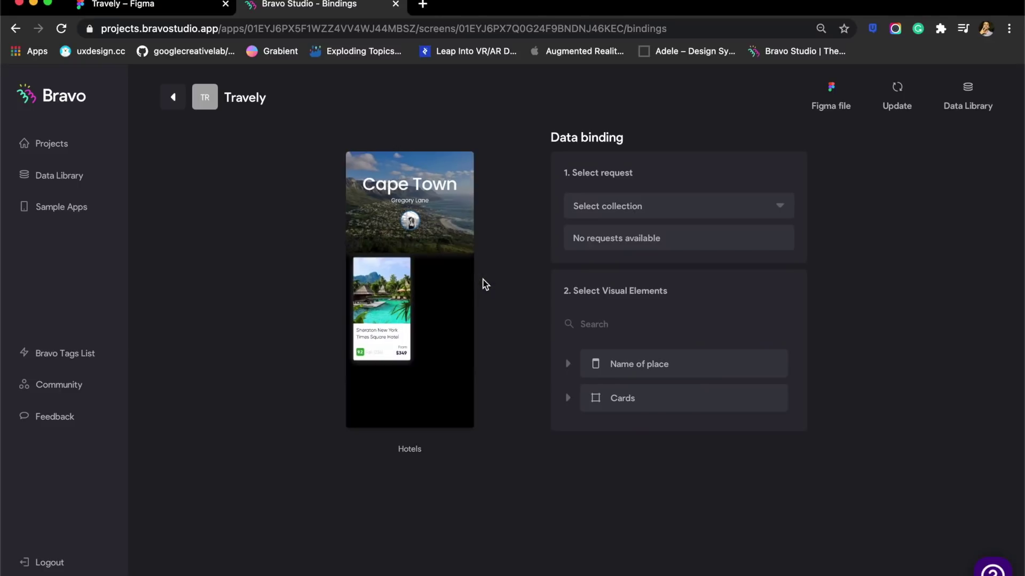
click(691, 206)
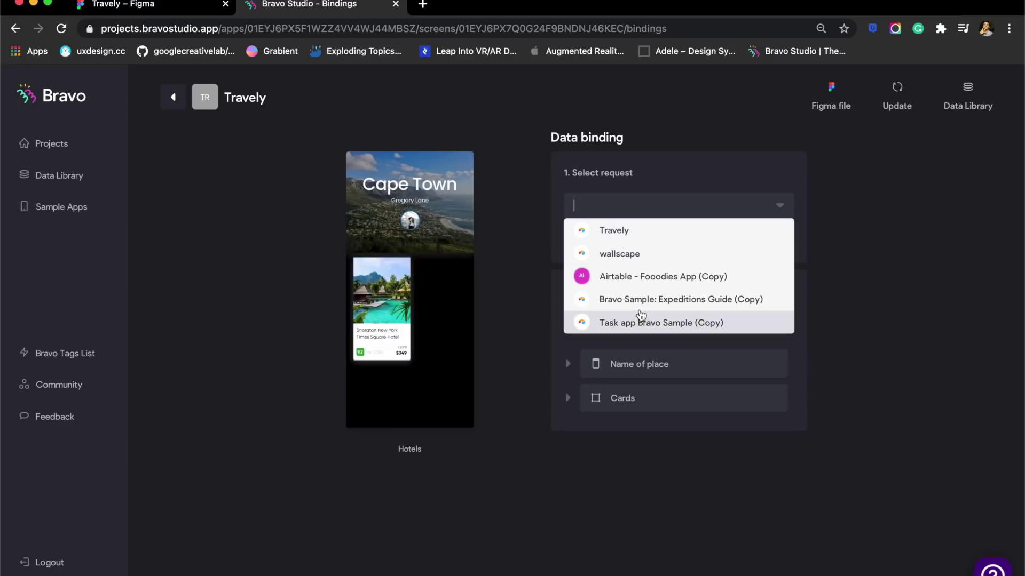
click(621, 238)
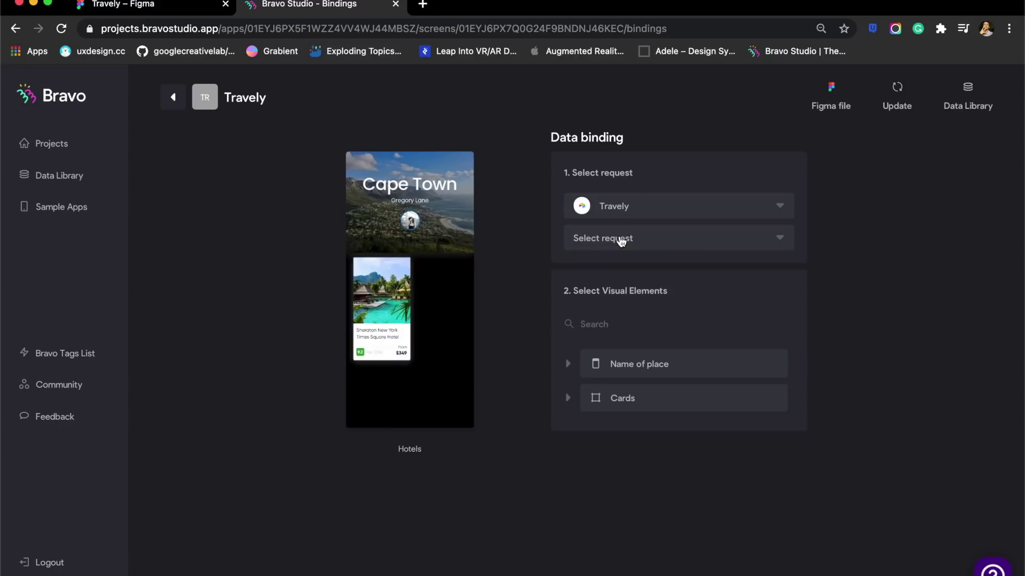
click(652, 236)
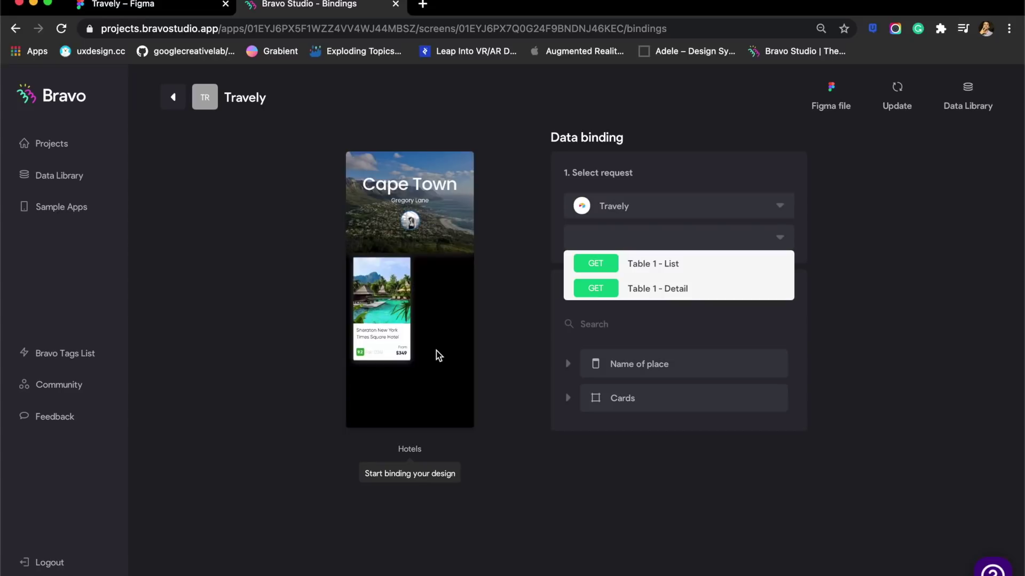
click(652, 264)
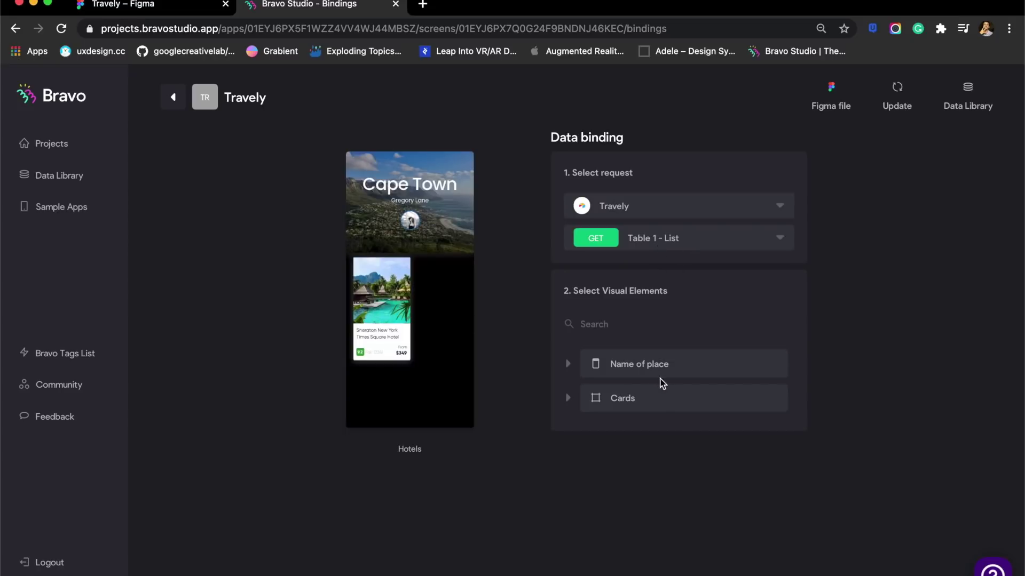
Bind the Name of place element to the Records list
click(677, 369)
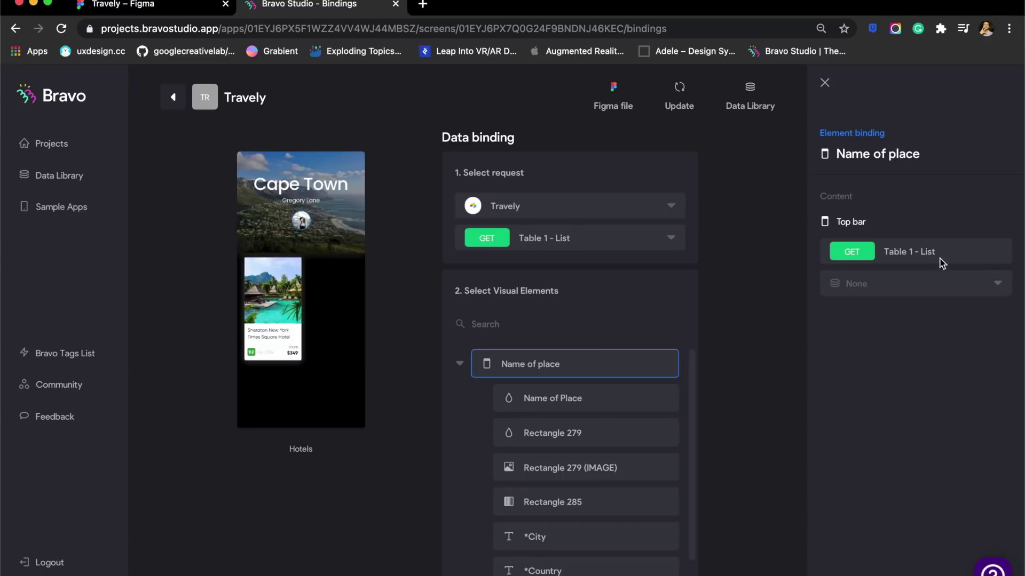
click(888, 290)
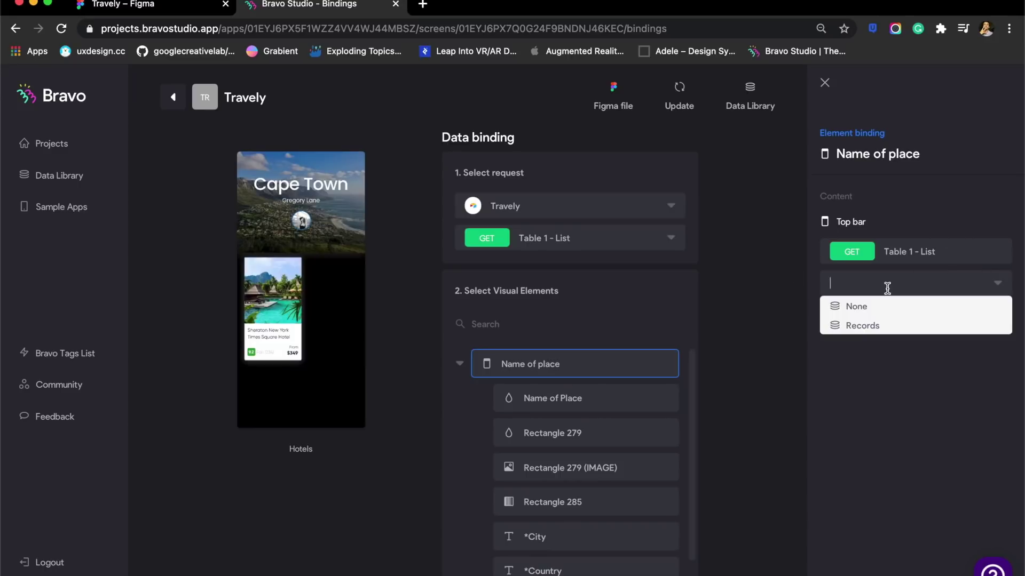
click(854, 328)
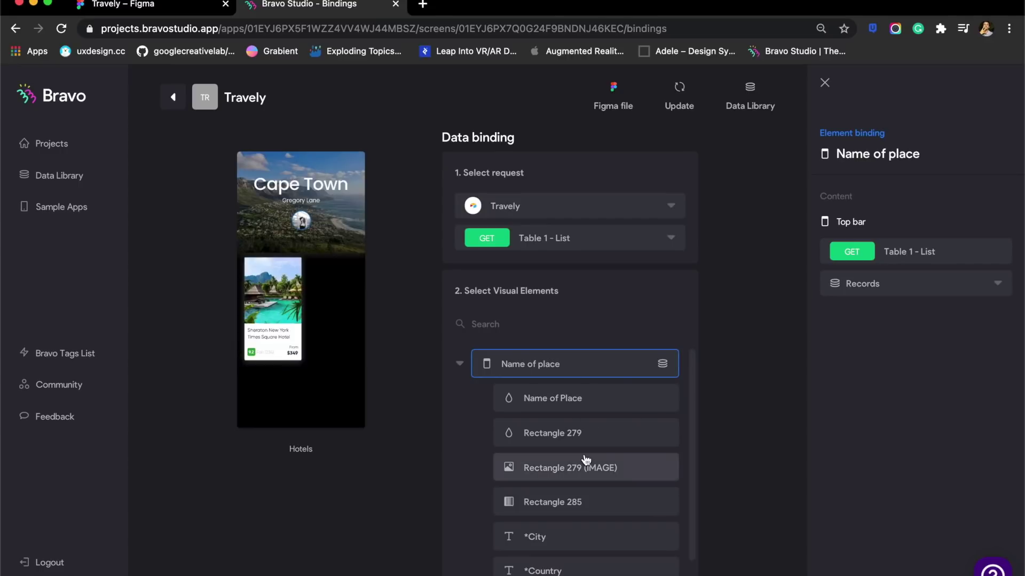
scroll(585, 459, down, 1)
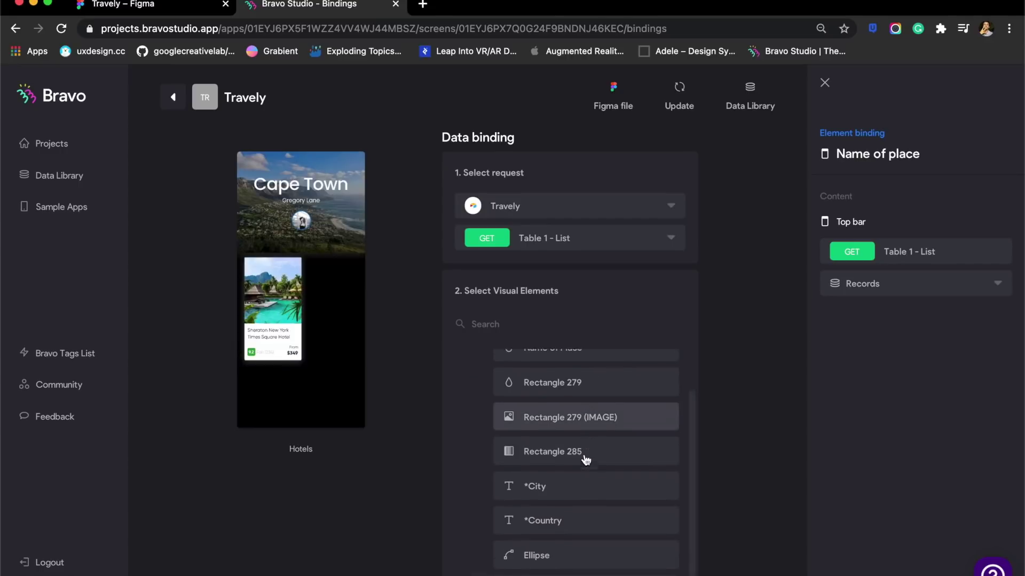
Bind the *City and *Country texts to the City and Country fields
click(552, 488)
click(875, 283)
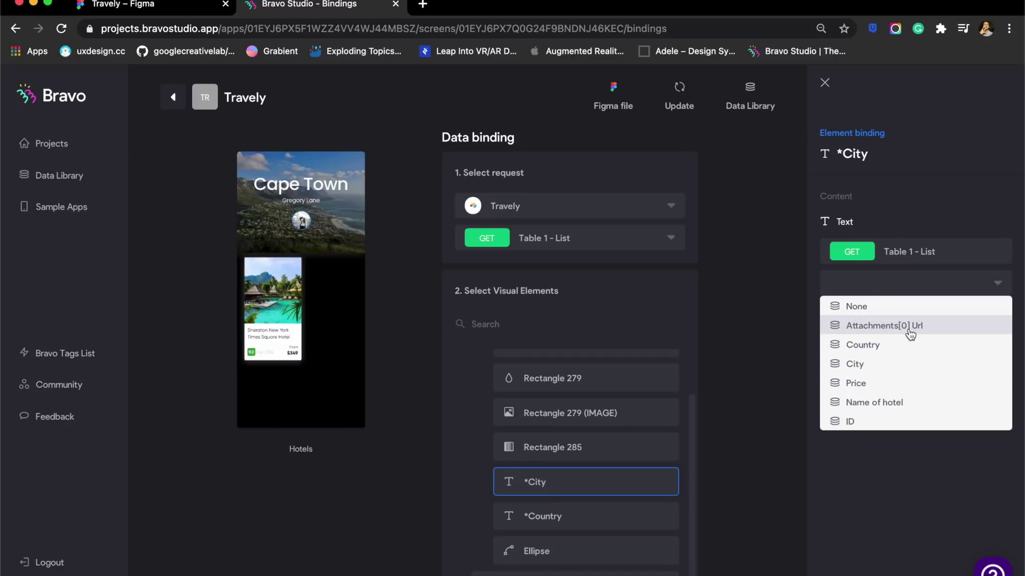
click(870, 365)
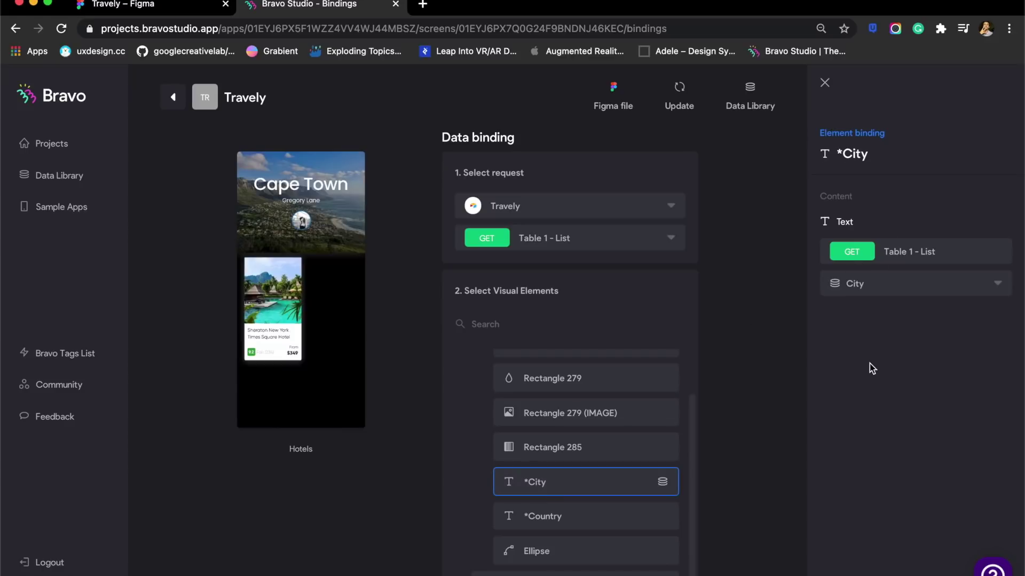
click(577, 525)
click(873, 288)
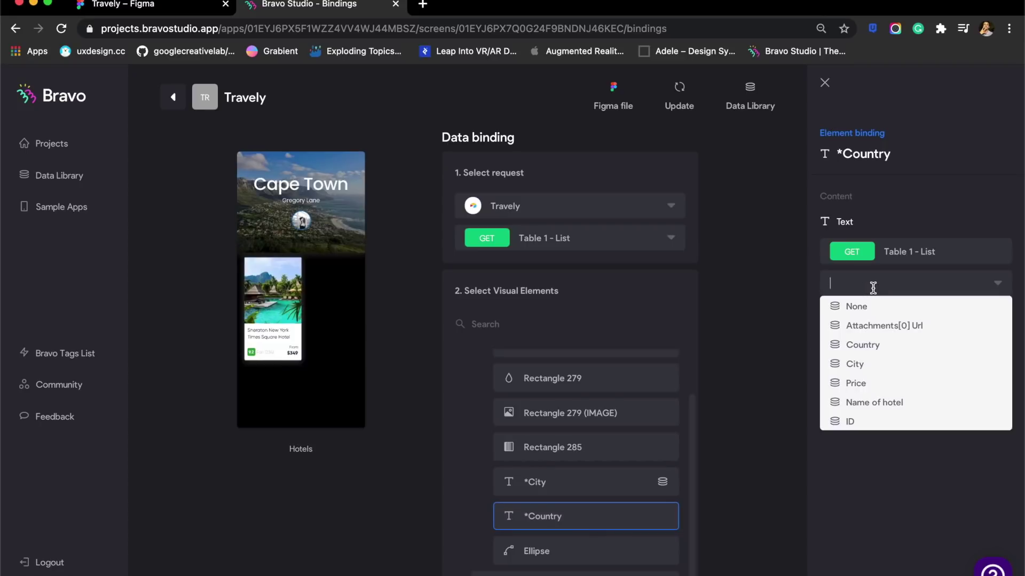
click(874, 346)
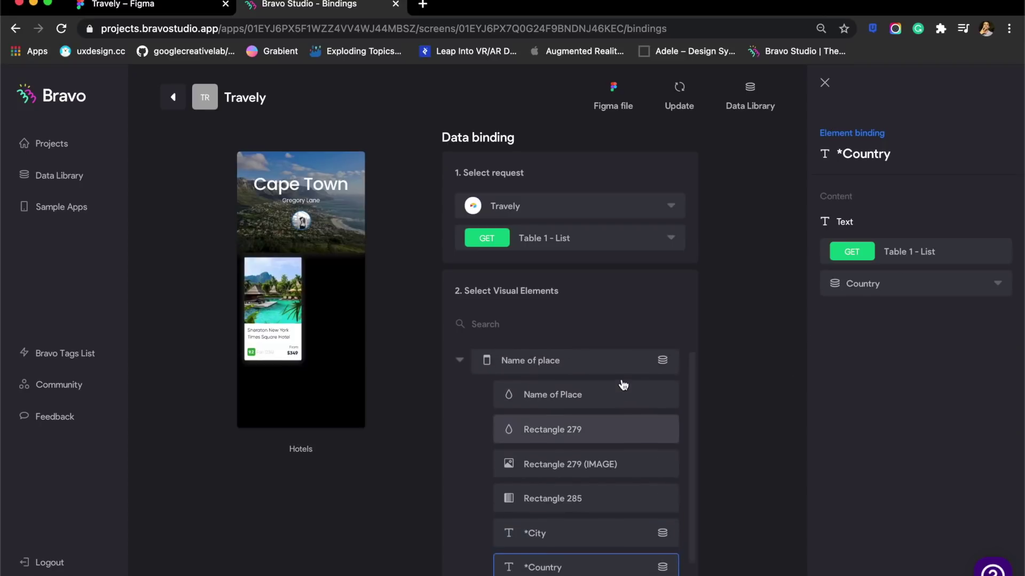
click(558, 368)
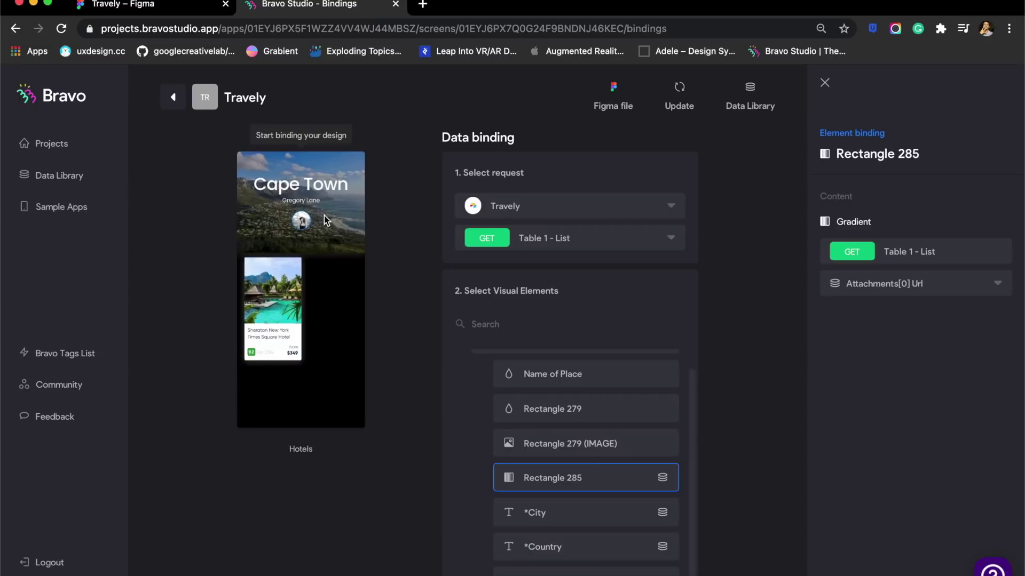
click(686, 95)
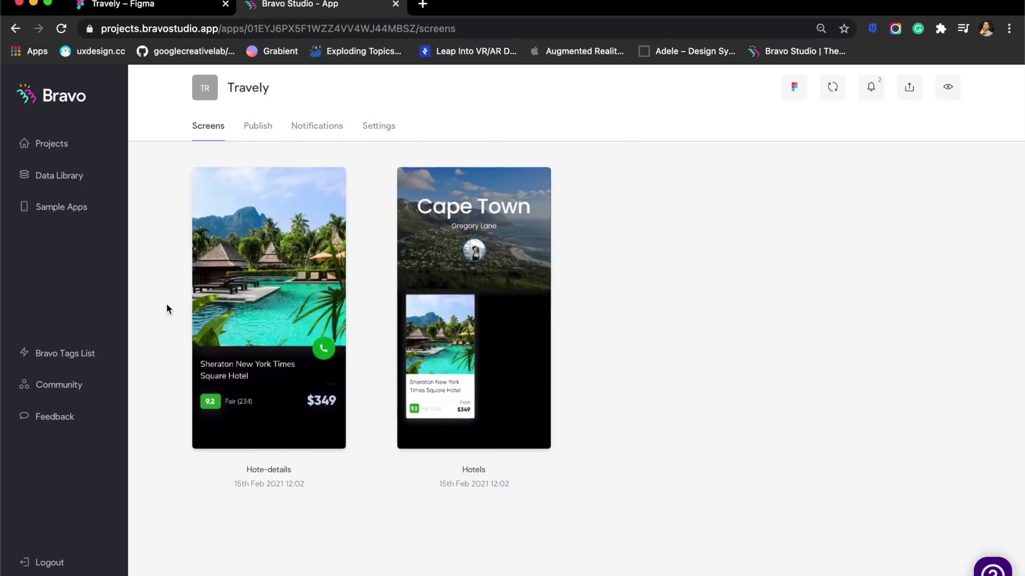
Set the Hote-details screen's data source to Travely's Table 1 - Detail request
click(259, 328)
click(640, 213)
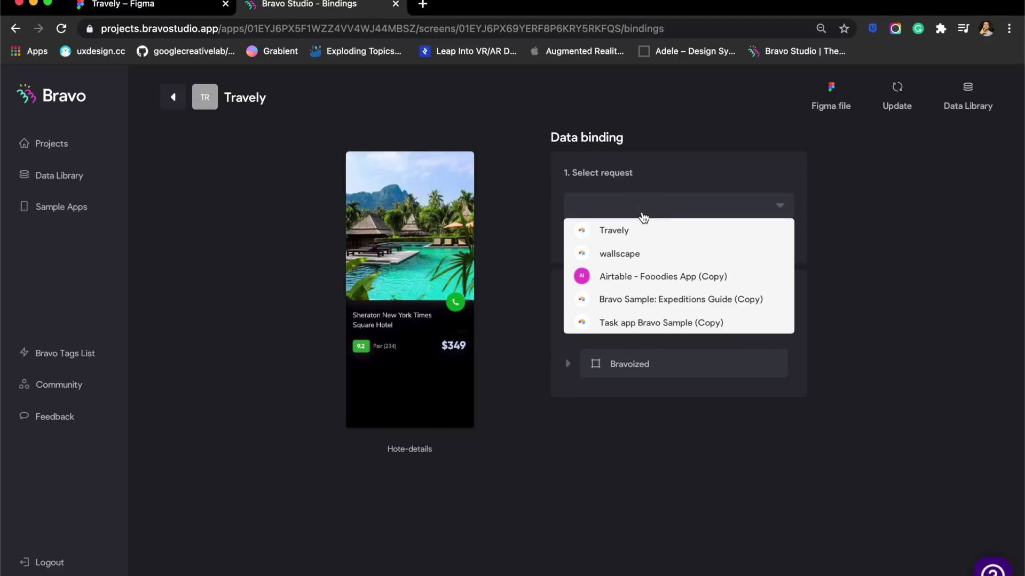
click(630, 230)
click(657, 240)
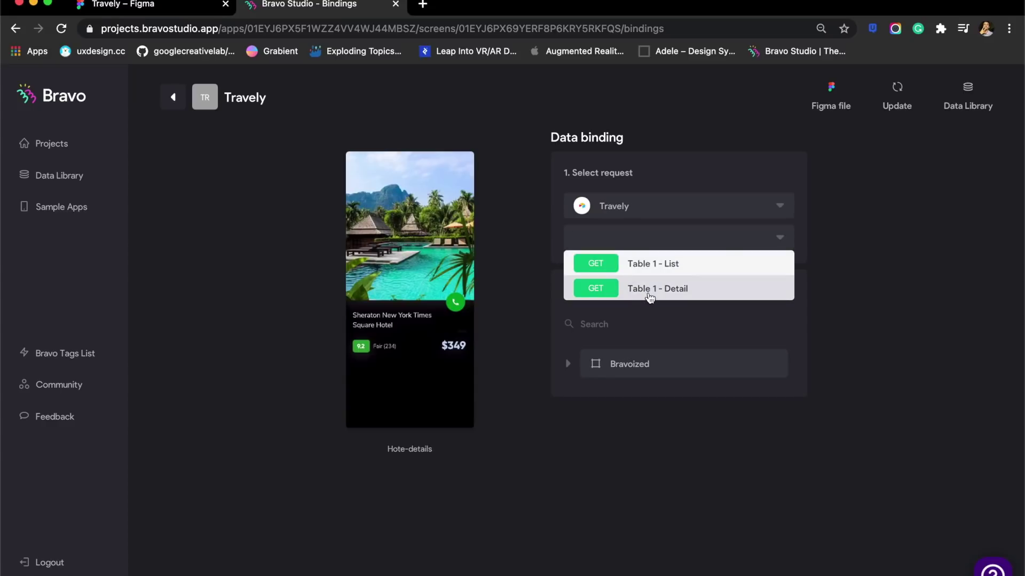
click(649, 296)
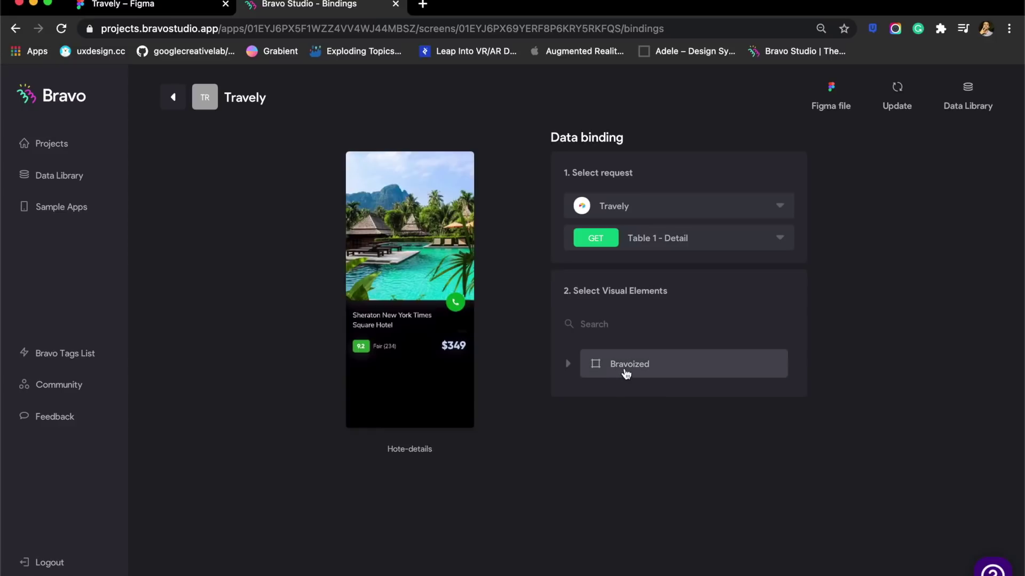
Bind the hotel text element to the Name of hotel field
click(626, 373)
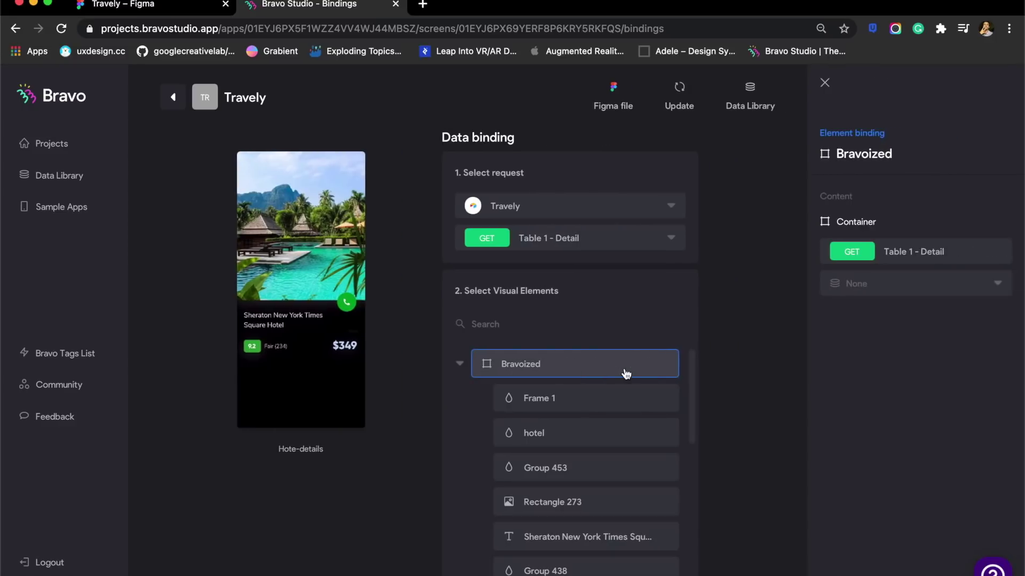
click(839, 286)
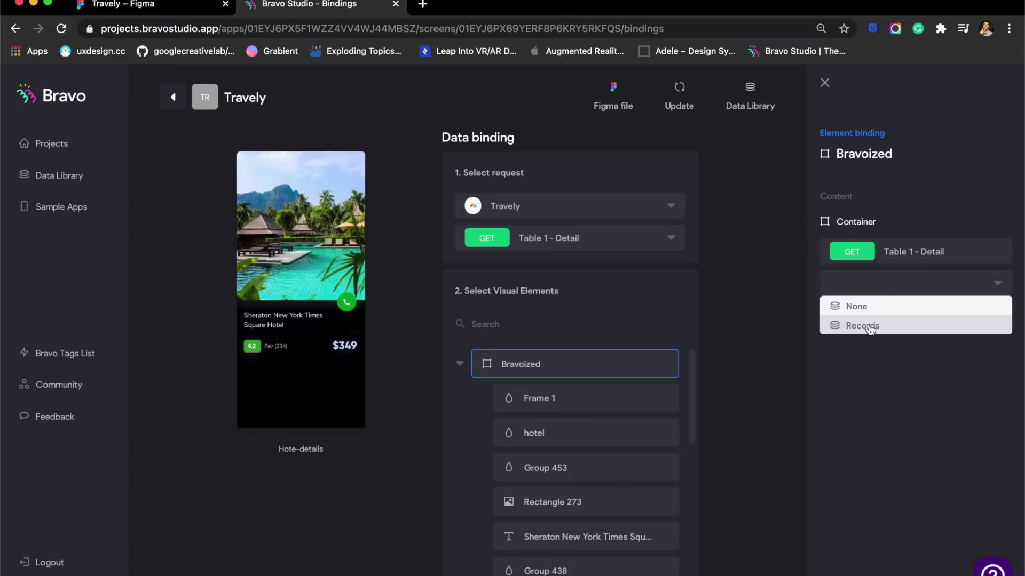
click(575, 538)
scroll(608, 490, down, 3)
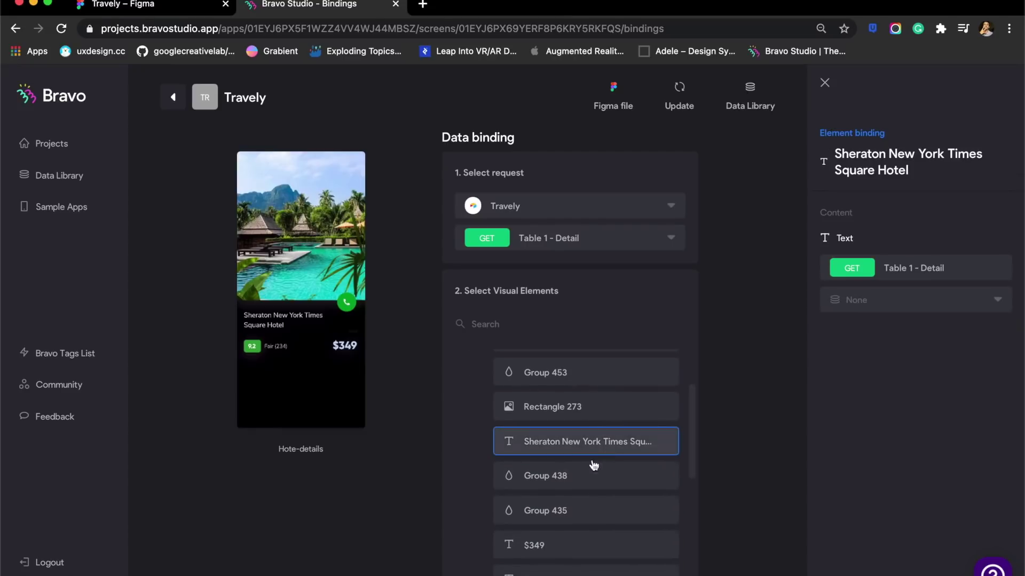
click(555, 545)
scroll(565, 438, up, 2)
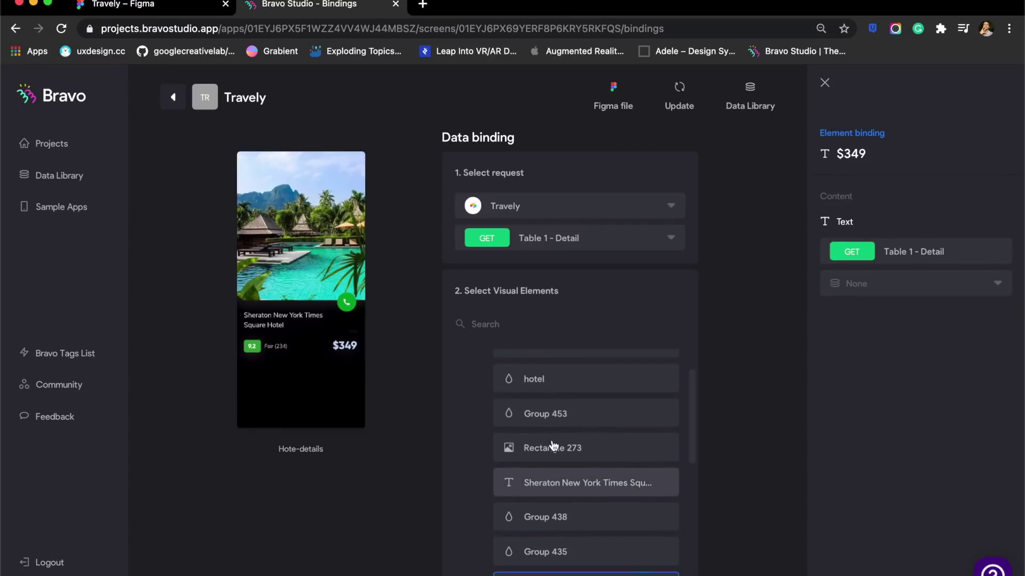
click(557, 420)
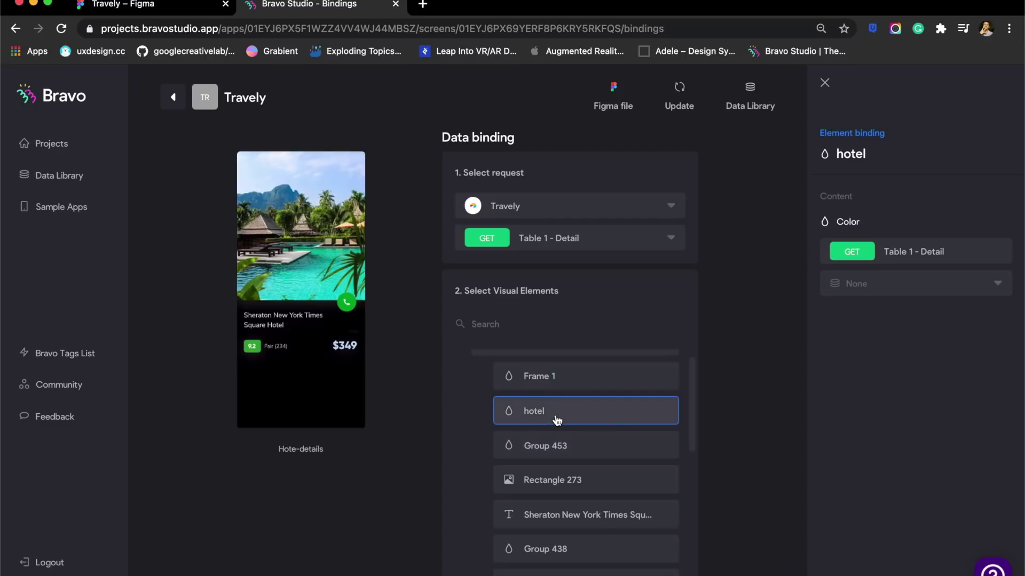
click(907, 279)
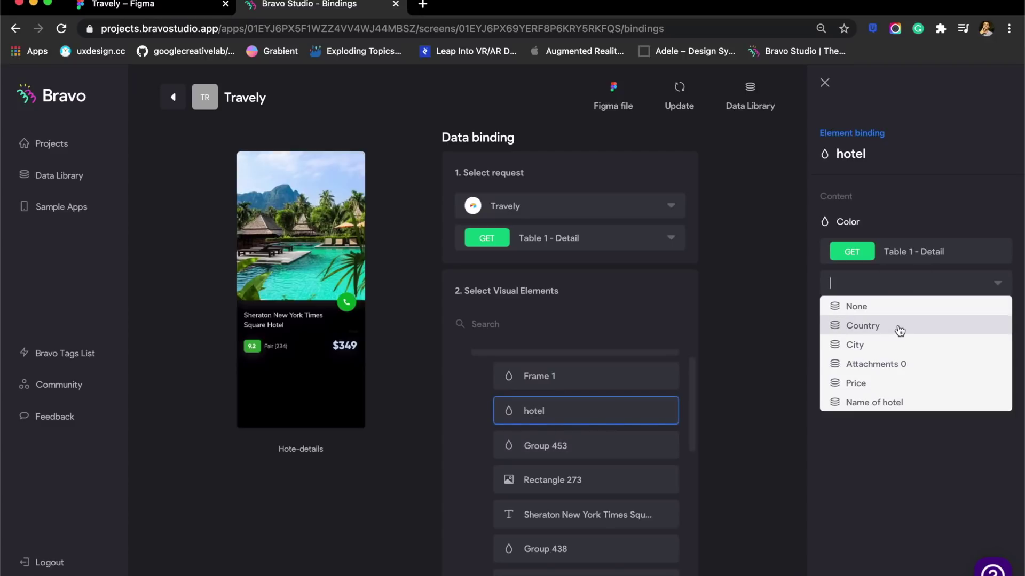
click(889, 406)
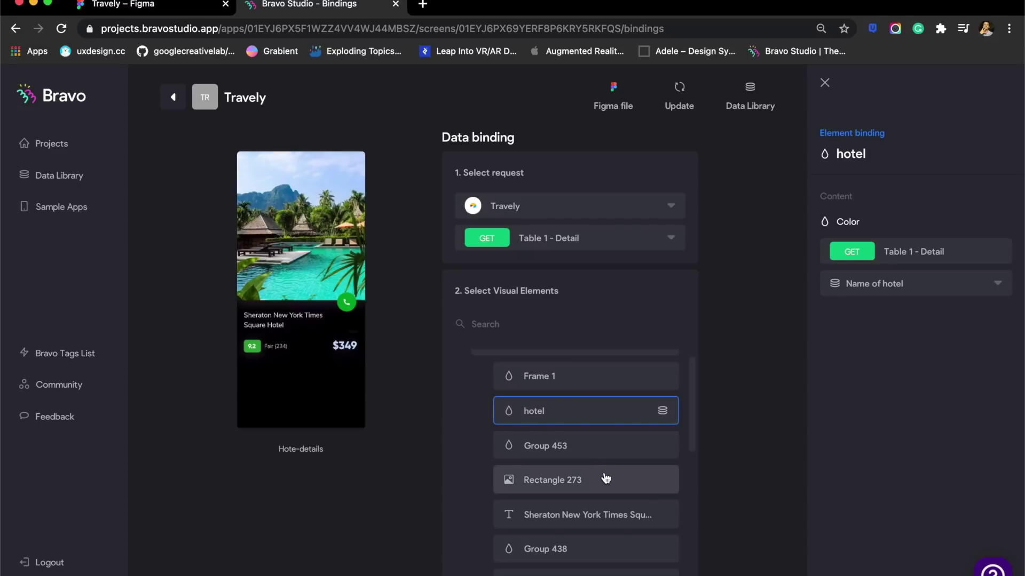
Bind the Rectangle 273 image to Attachments 0
scroll(606, 479, down, 2)
click(607, 399)
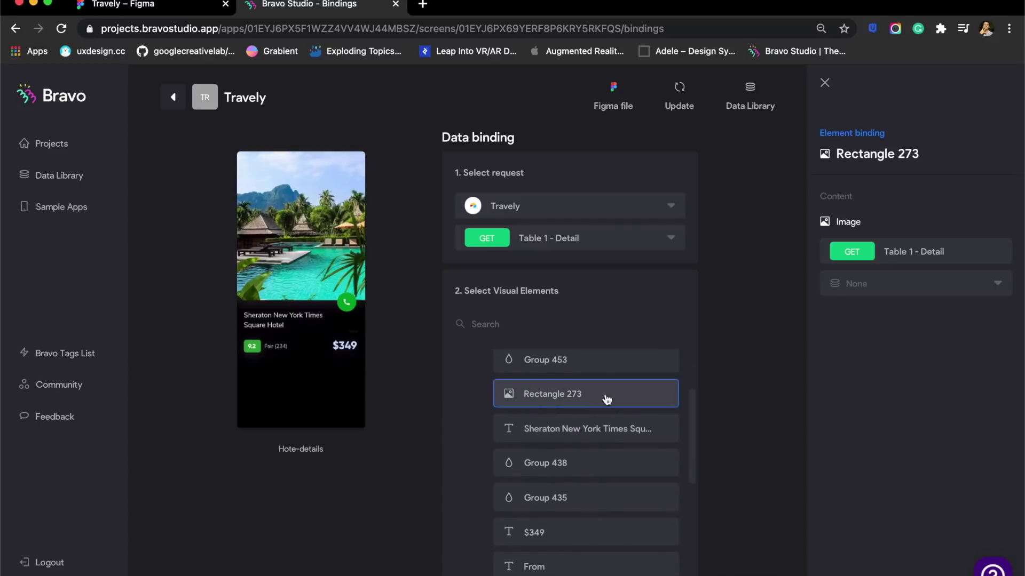
click(912, 283)
click(904, 363)
scroll(575, 425, down, 2)
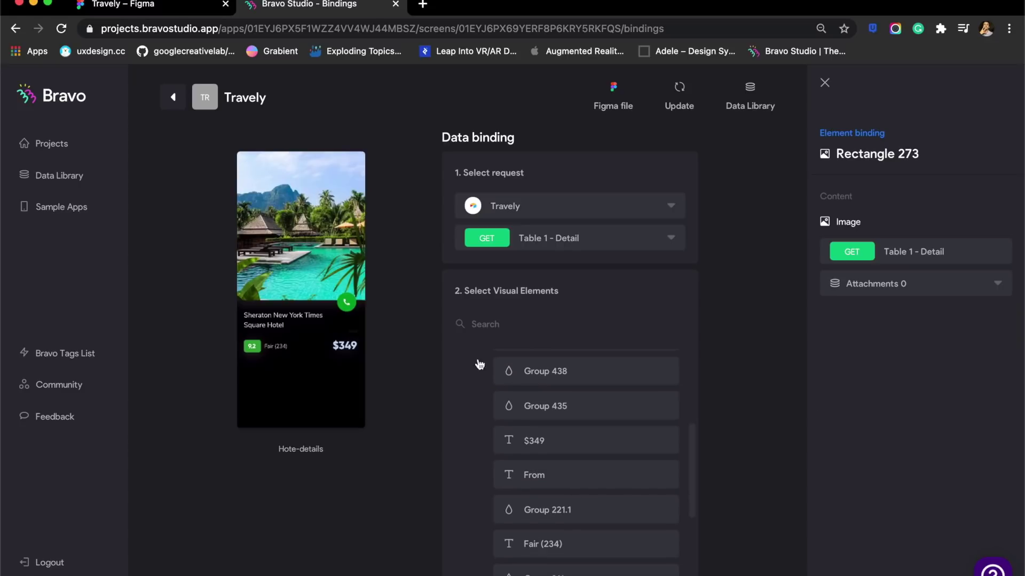
scroll(563, 446, down, 3)
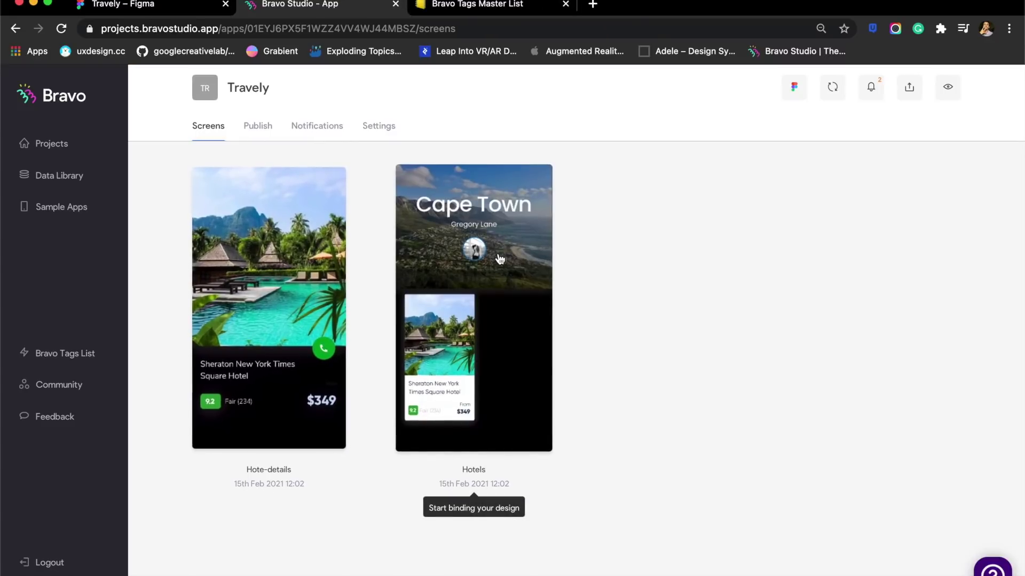
Review the Android publishing option for an APK with default settings, then the iOS publishing options
click(259, 128)
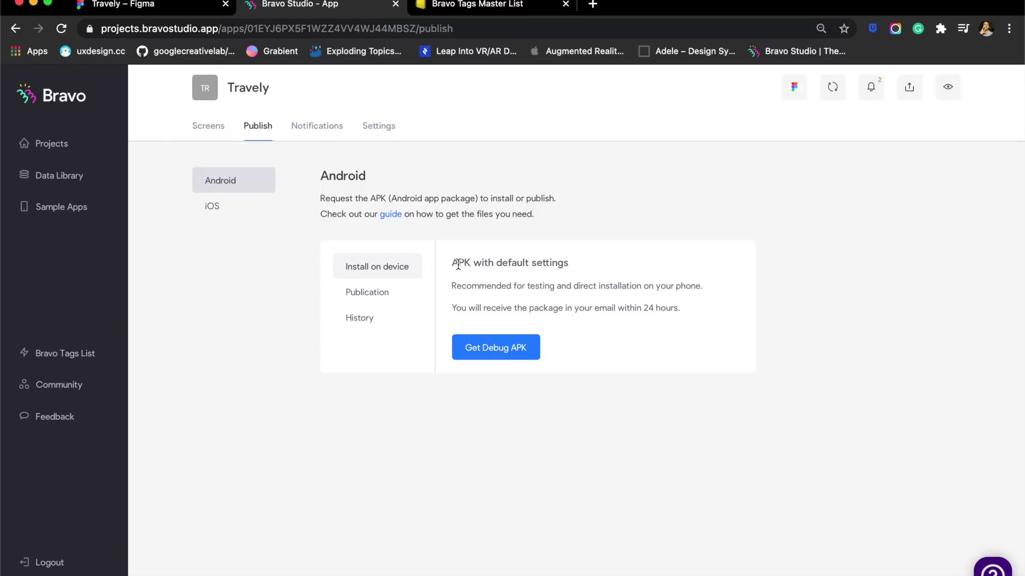
drag(458, 264, 571, 268)
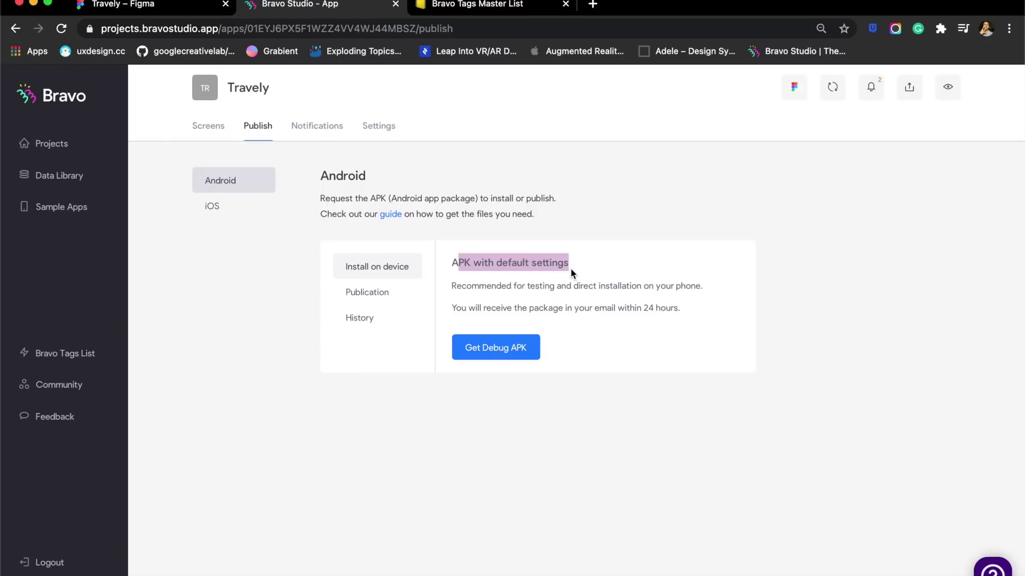
click(223, 200)
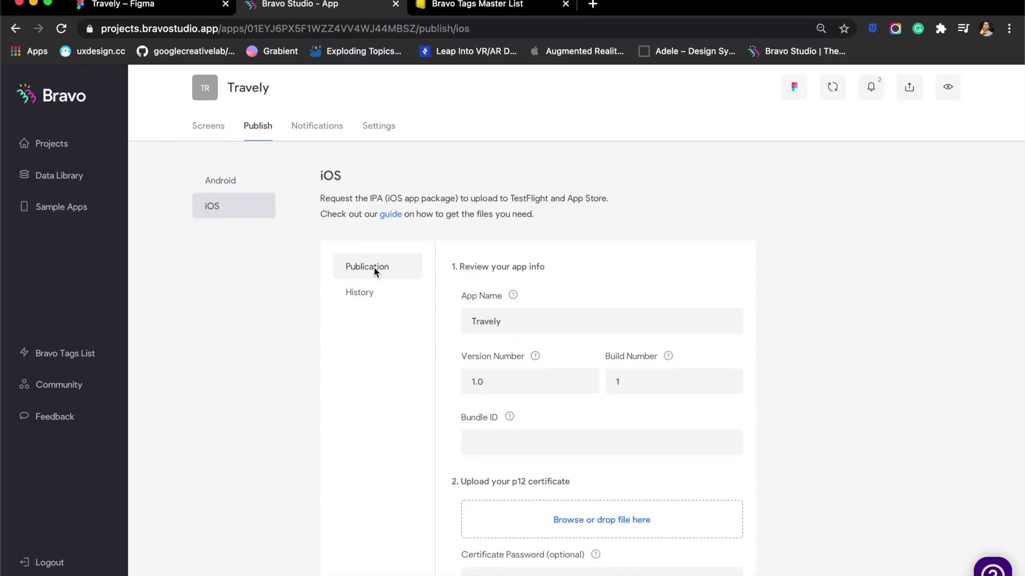
scroll(524, 308, down, 3)
scroll(491, 302, up, 3)
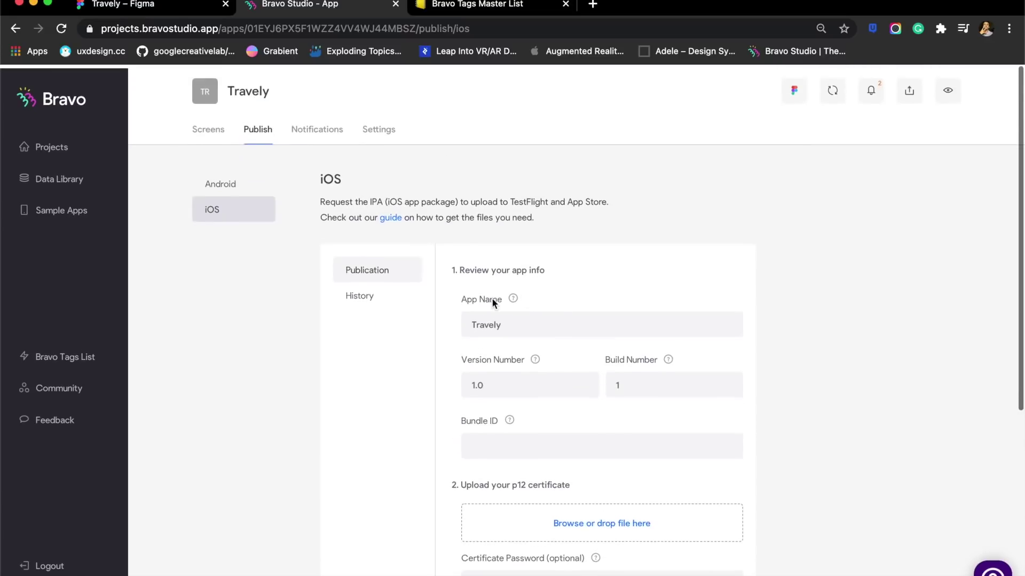
Look over the push notification sender, then the app's push notification and login settings
click(317, 129)
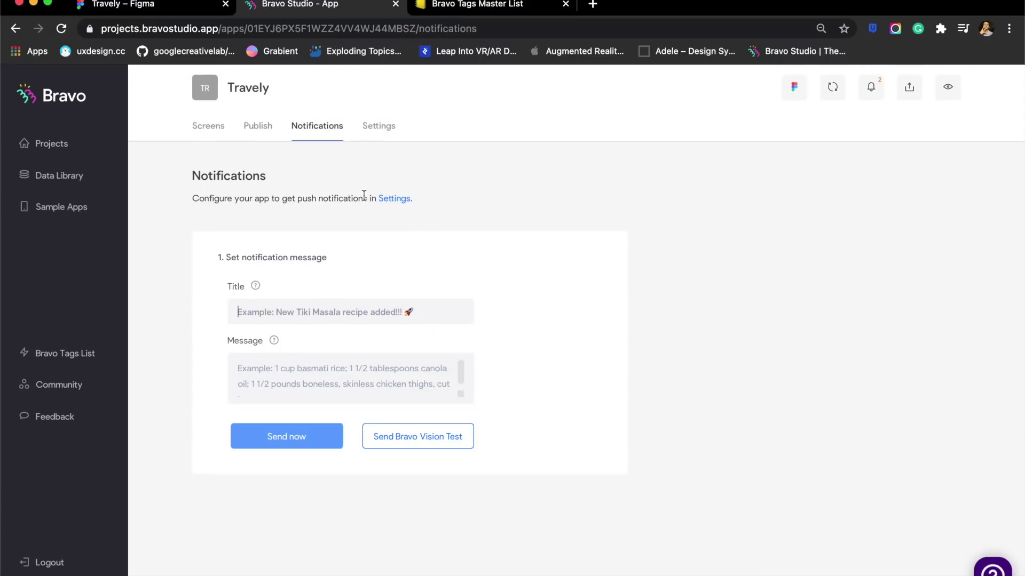
click(369, 136)
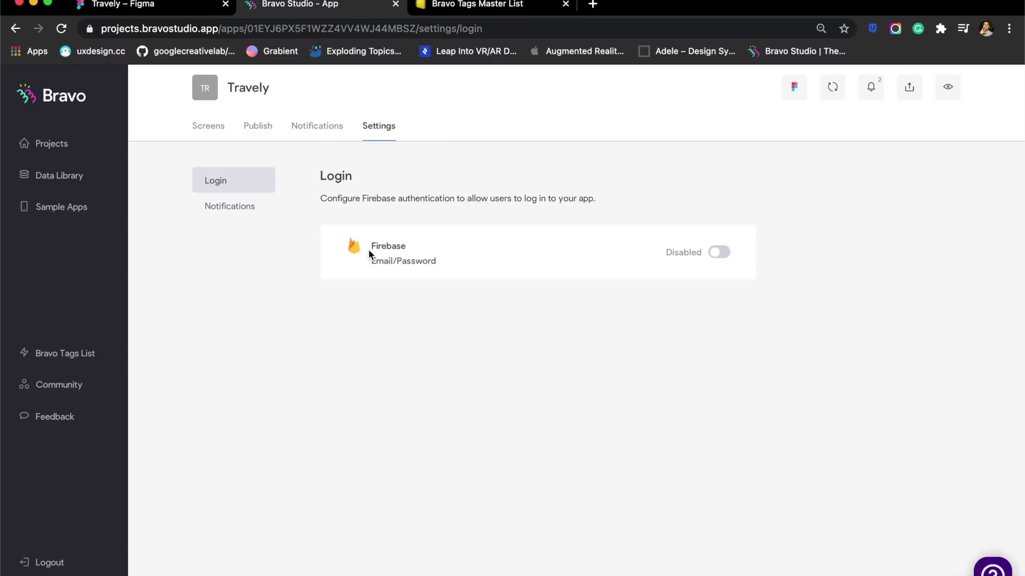
click(236, 210)
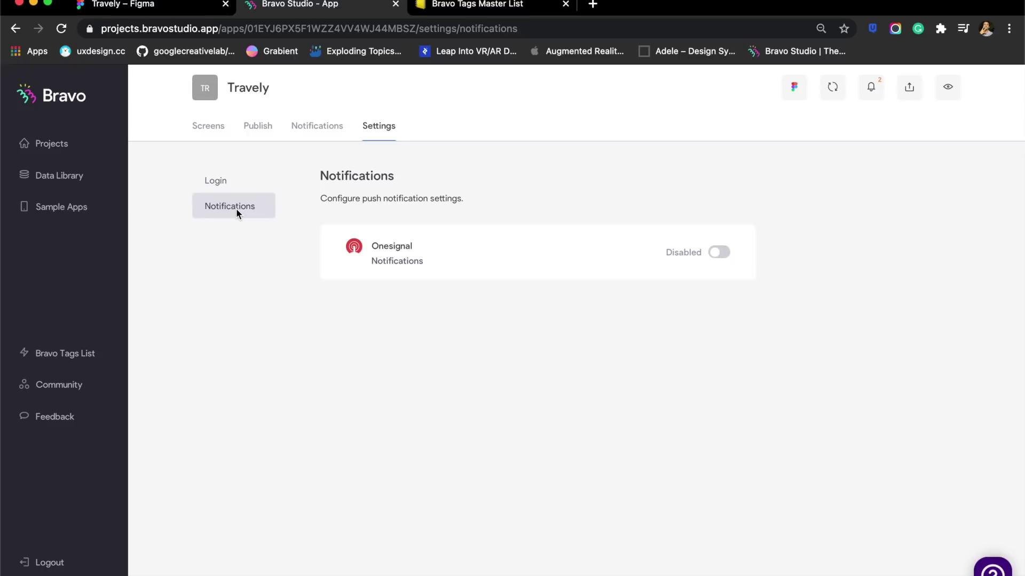
click(241, 177)
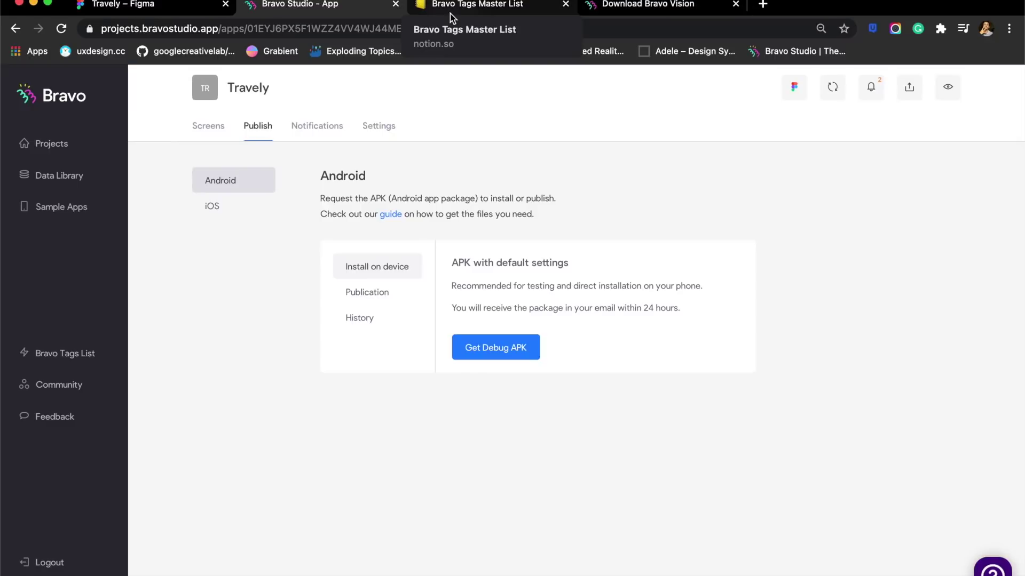
Return to Notion's Bravo Tags Master List and collapse its Actions toggle section
click(450, 14)
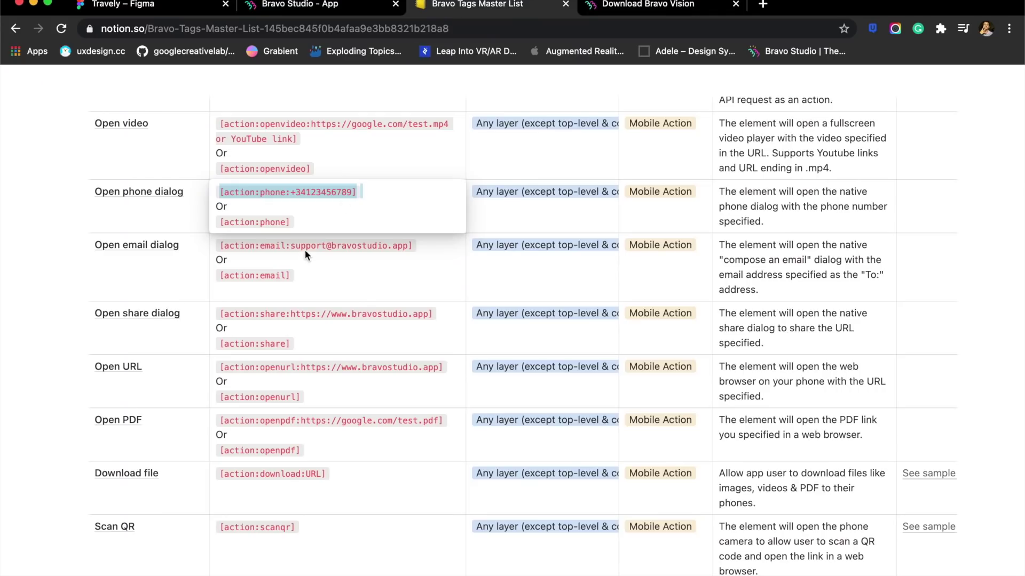
scroll(69, 240, up, 15)
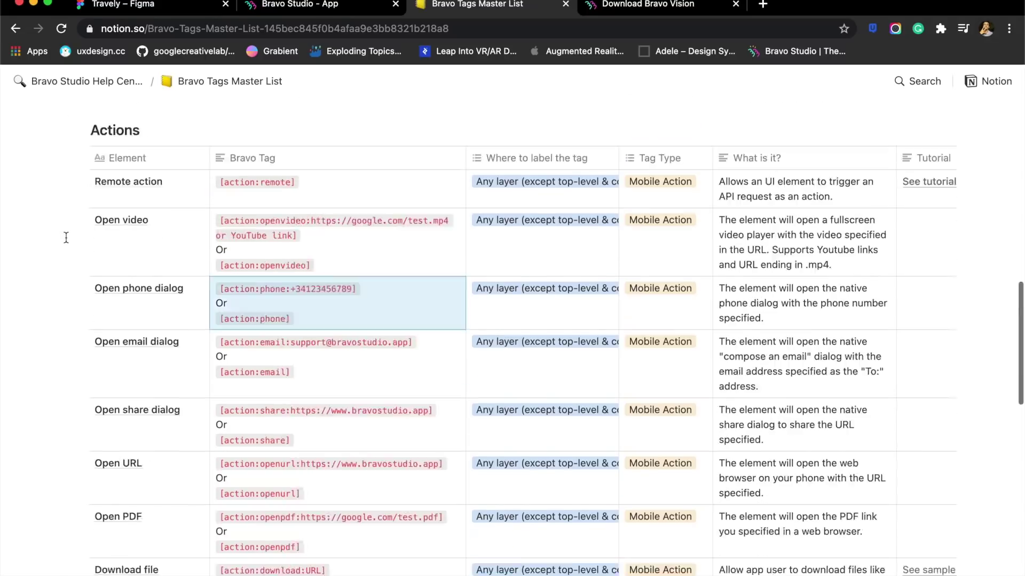
scroll(137, 348, down, 8)
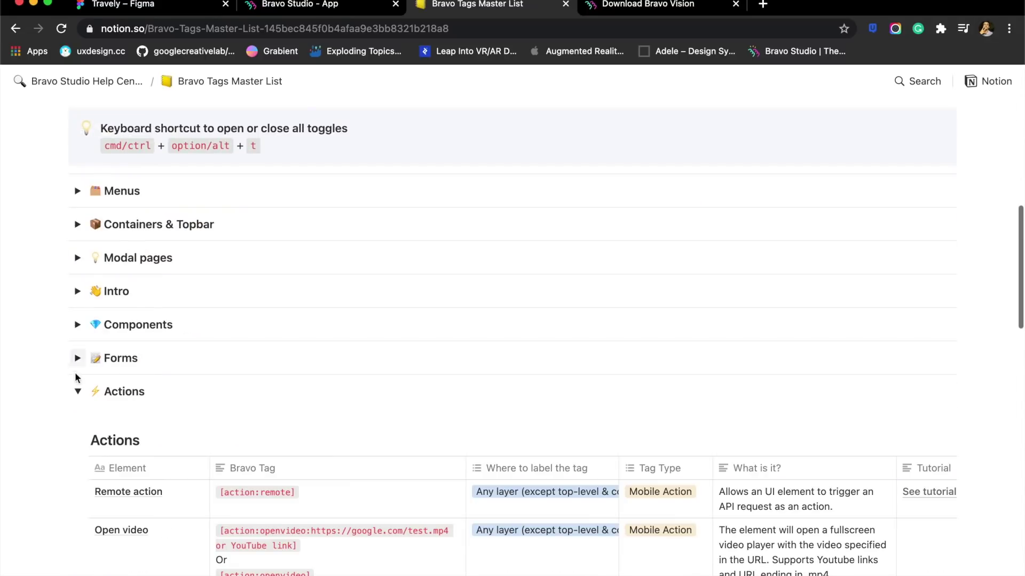
click(78, 391)
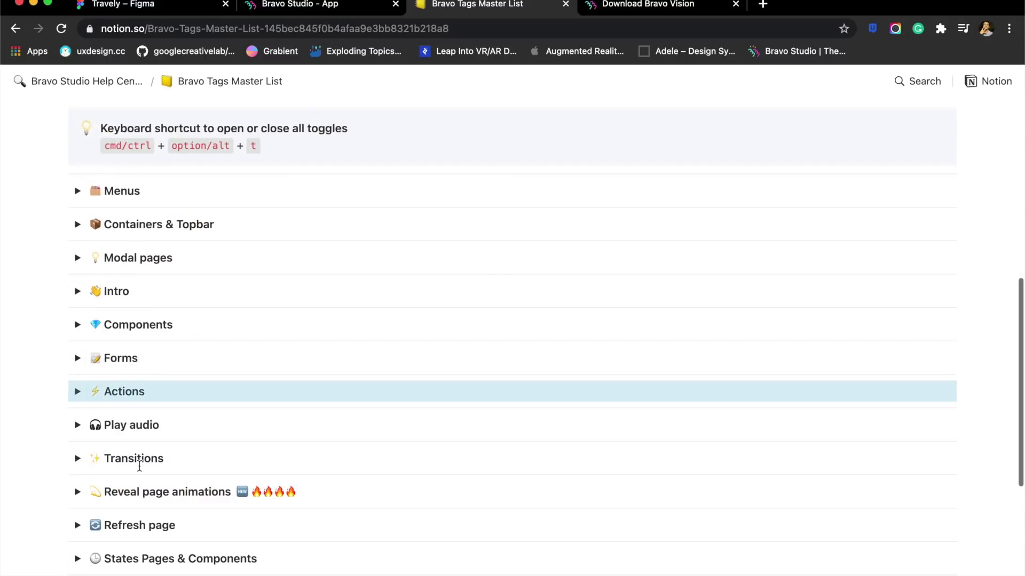
scroll(139, 466, down, 3)
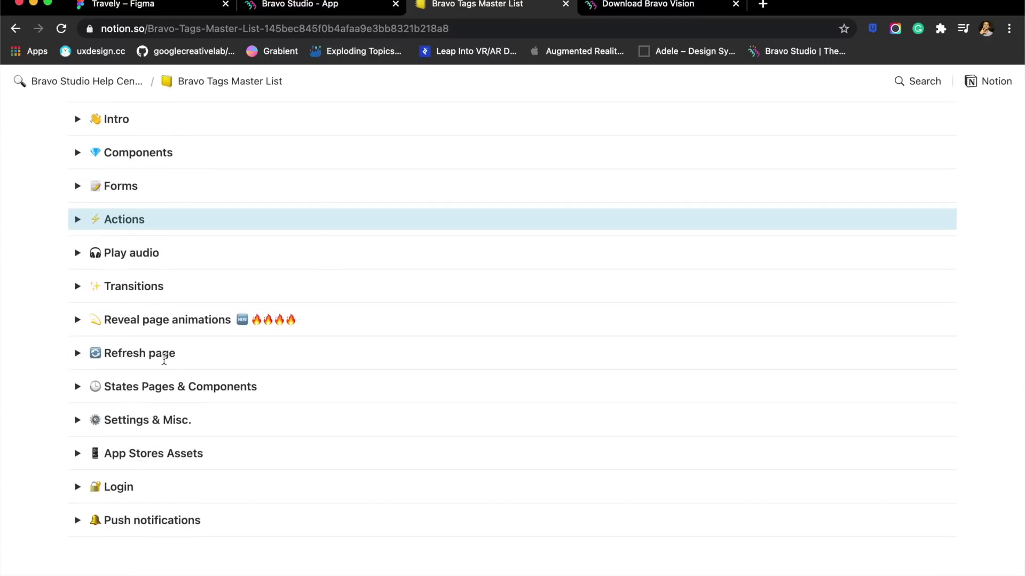